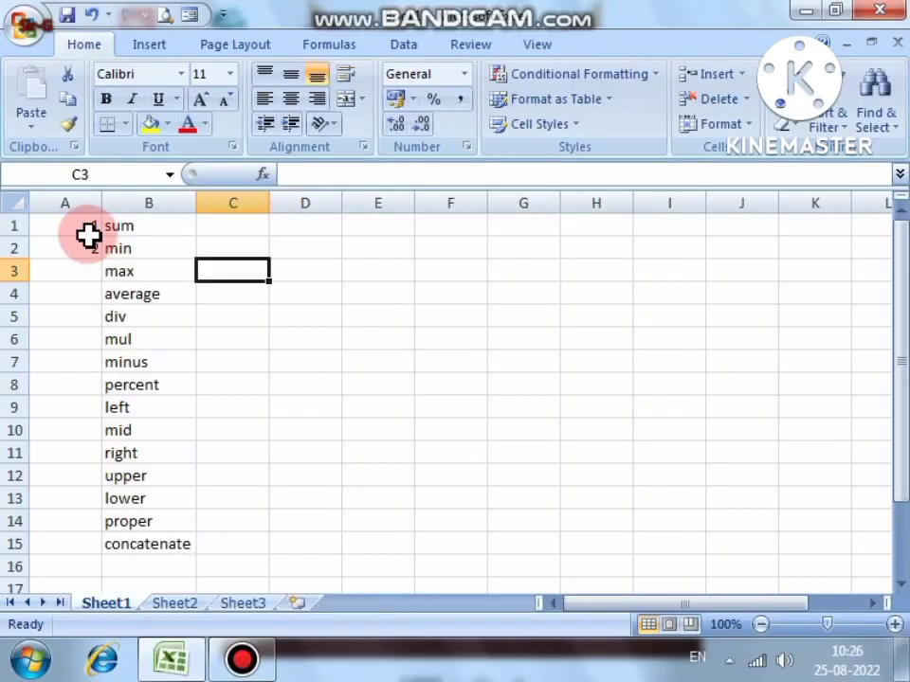
# Extend the number series starting with 1 and 2 in A1:A2 down column A to row 15
pyautogui.click(81, 227)
pyautogui.write('1')
pyautogui.click(71, 245)
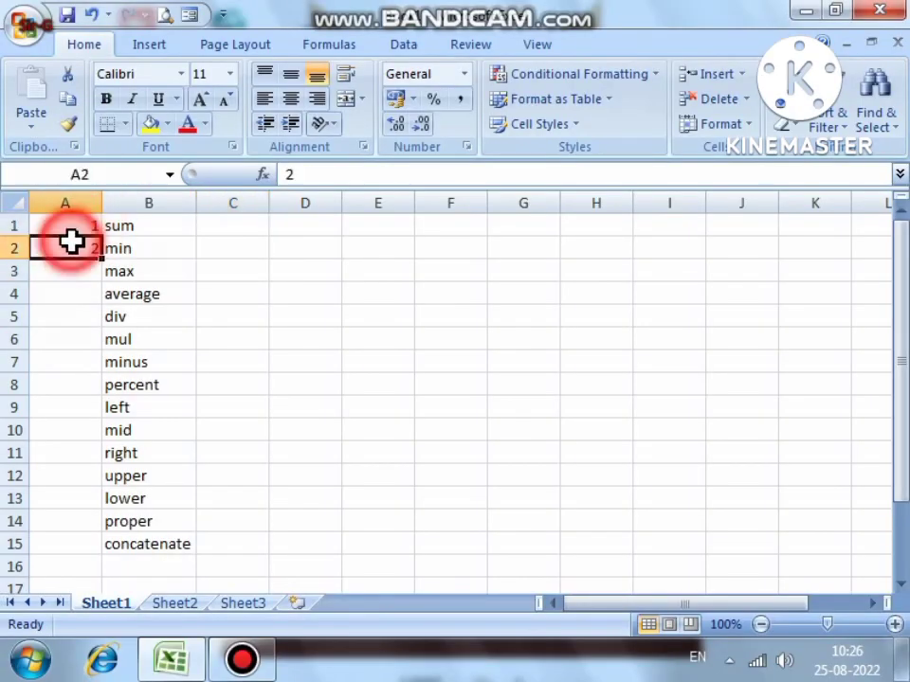
pyautogui.click(79, 274)
pyautogui.click(74, 298)
pyautogui.click(74, 315)
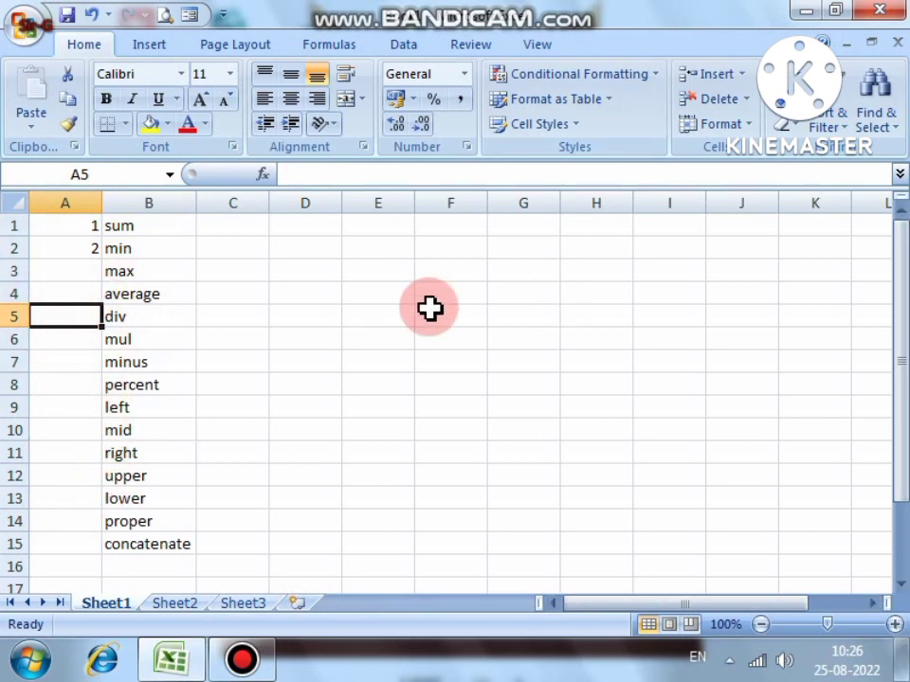
pyautogui.moveTo(86, 229); pyautogui.dragTo(86, 242)
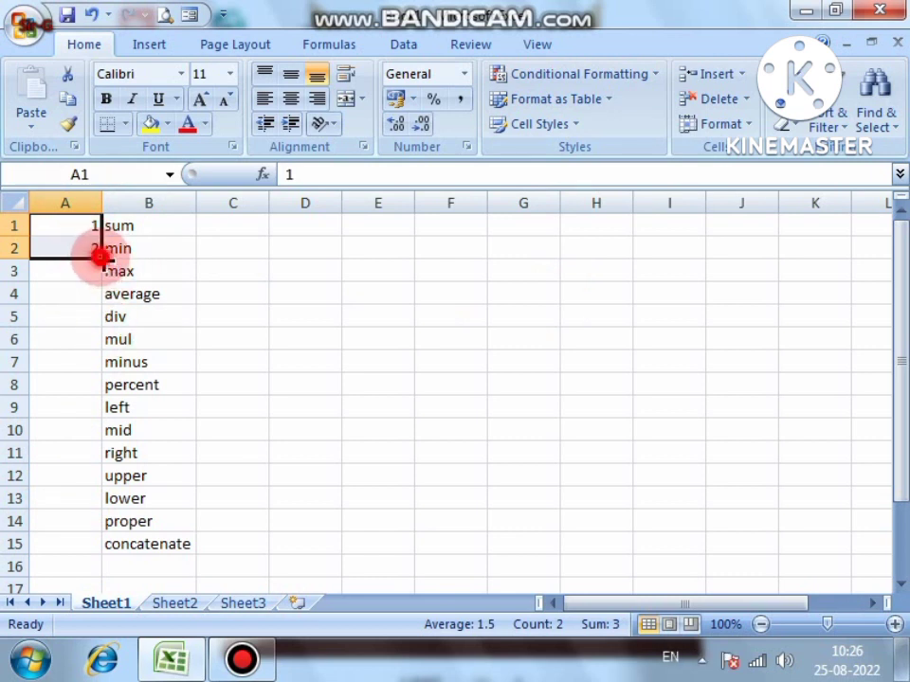
pyautogui.doubleClick(101, 259)
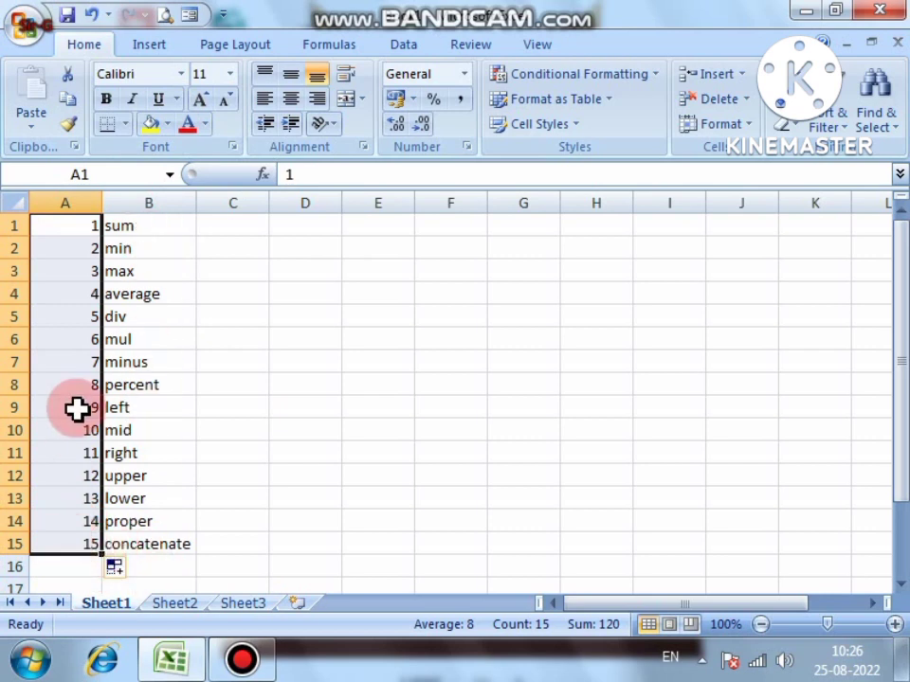
# Enter 2 in A1 and 4 in A2, and fill the even-number series down to A15
pyautogui.click(73, 234)
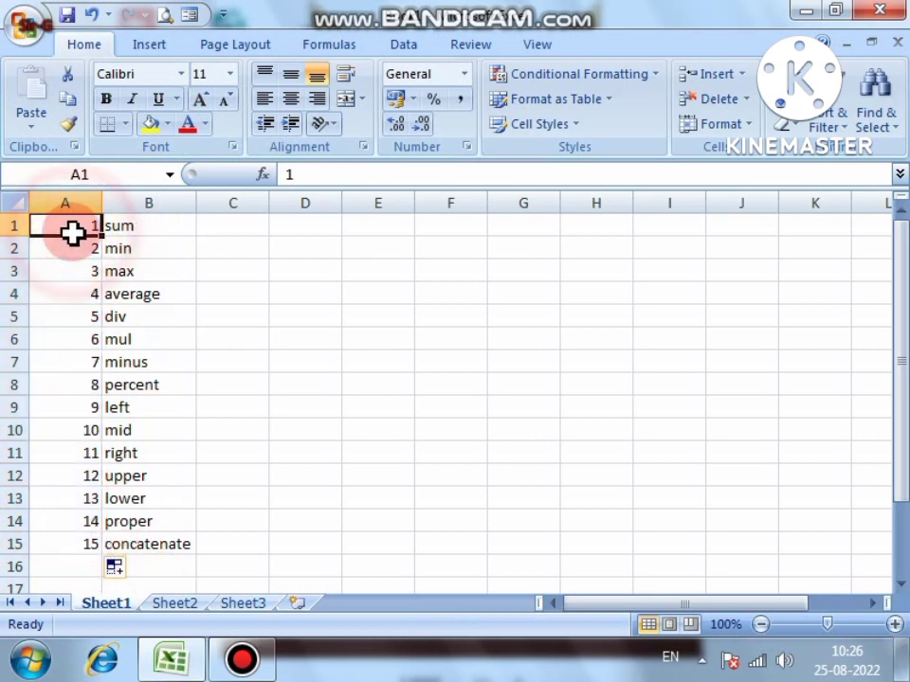
pyautogui.write('2')
pyautogui.press('Return')
pyautogui.write('4')
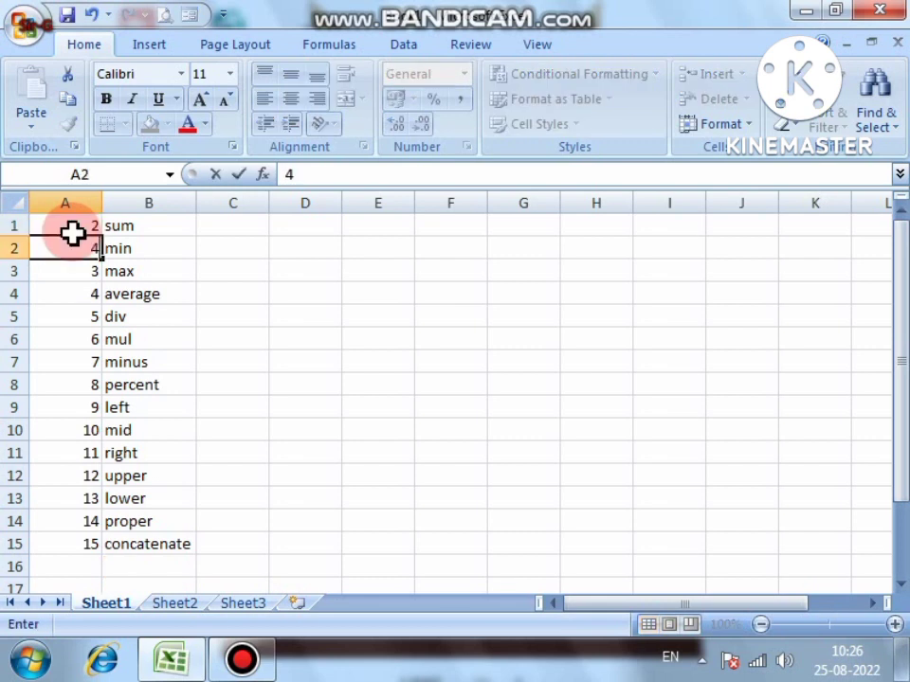
pyautogui.press('Return')
pyautogui.moveTo(65, 223); pyautogui.dragTo(68, 239)
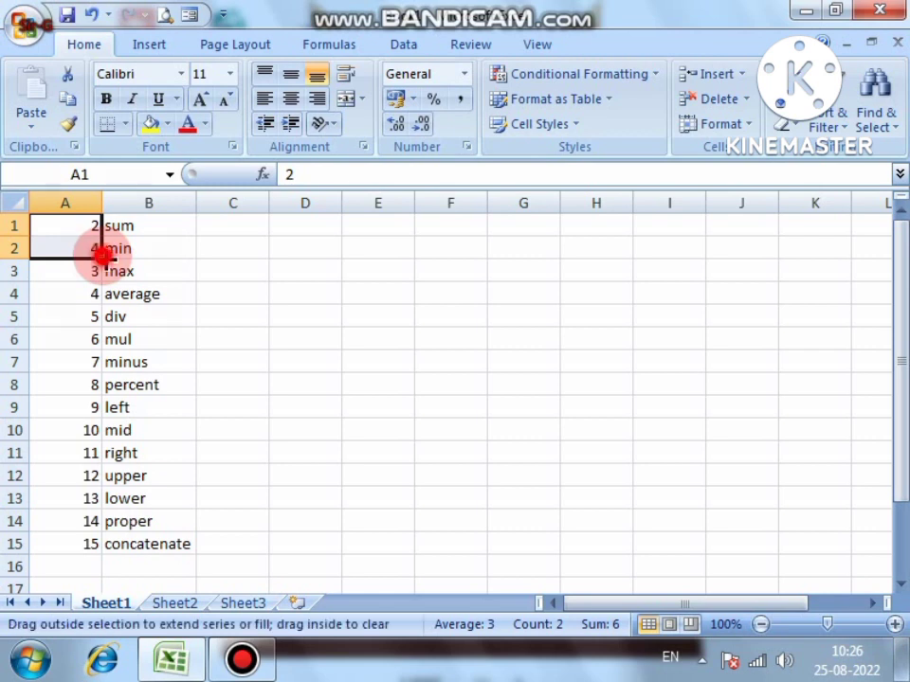
pyautogui.doubleClick(103, 257)
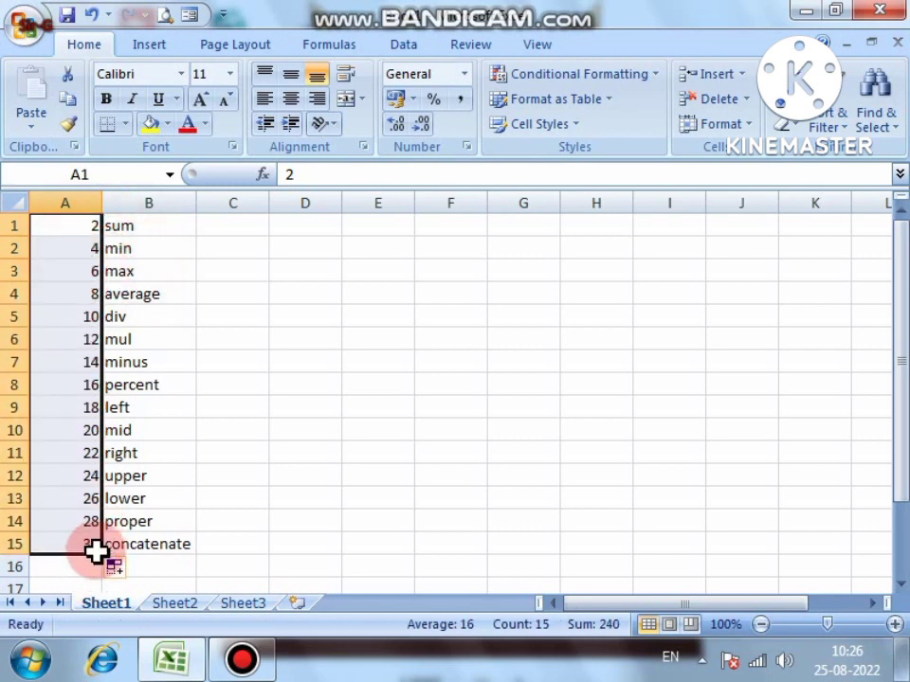
# Renumber A1:A15 as a series starting with 1 and 2, and fit column A's width to its contents
pyautogui.click(94, 226)
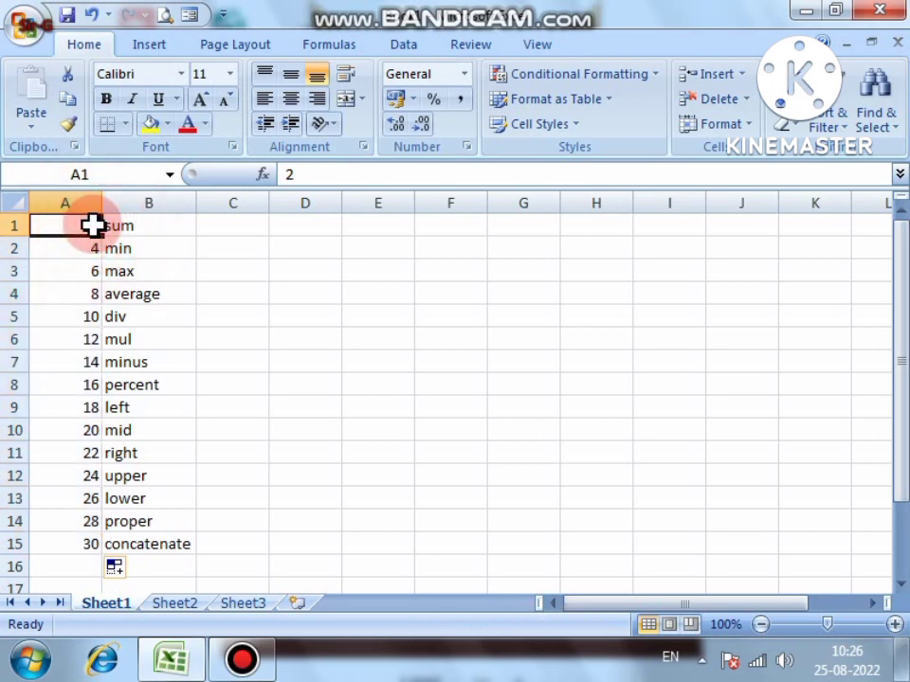
pyautogui.write('1')
pyautogui.press('Return')
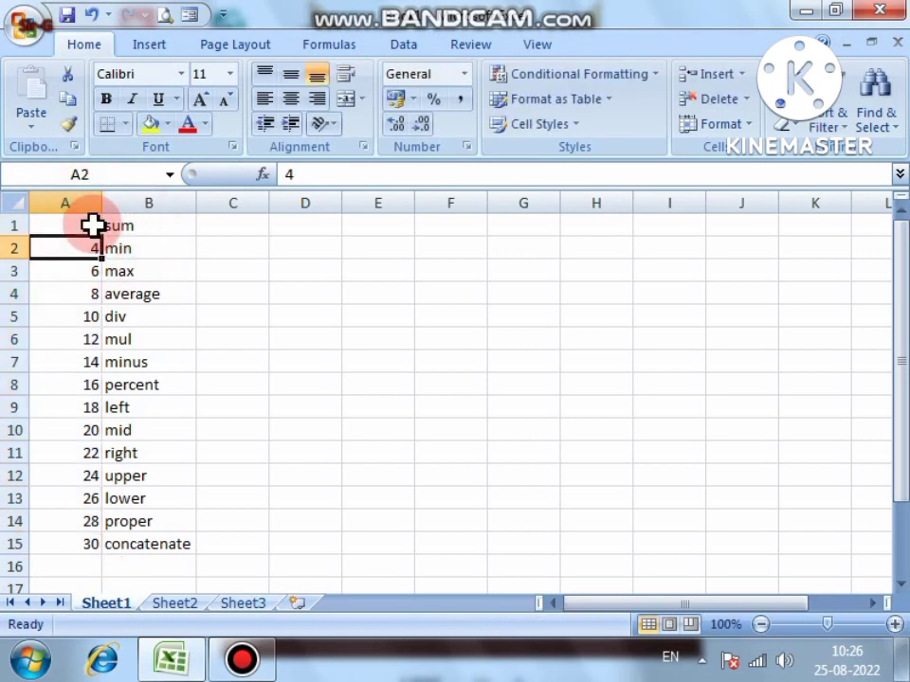
pyautogui.write('2')
pyautogui.press('Return')
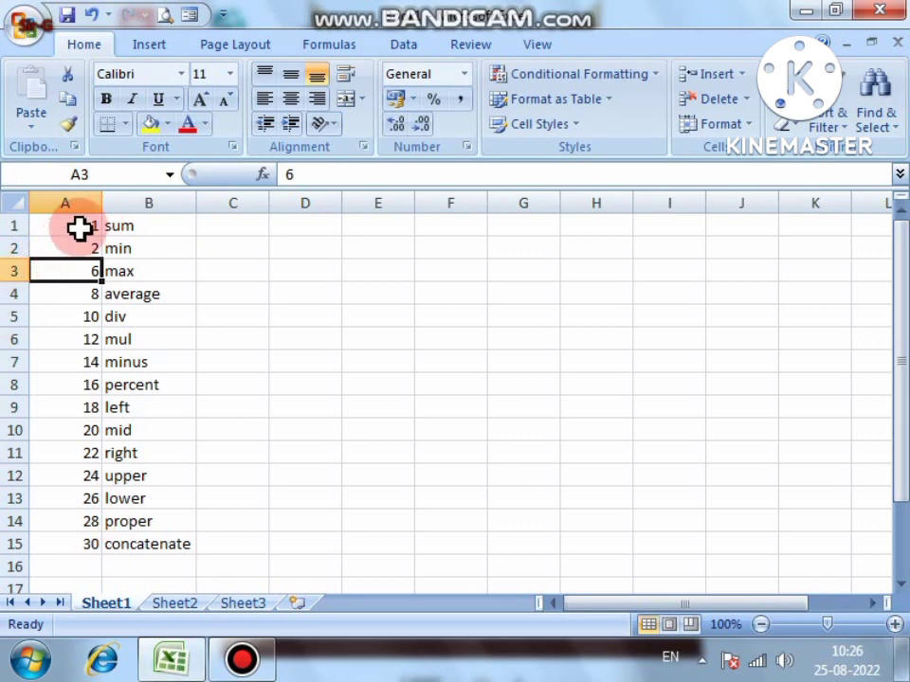
pyautogui.moveTo(79, 228); pyautogui.dragTo(101, 552)
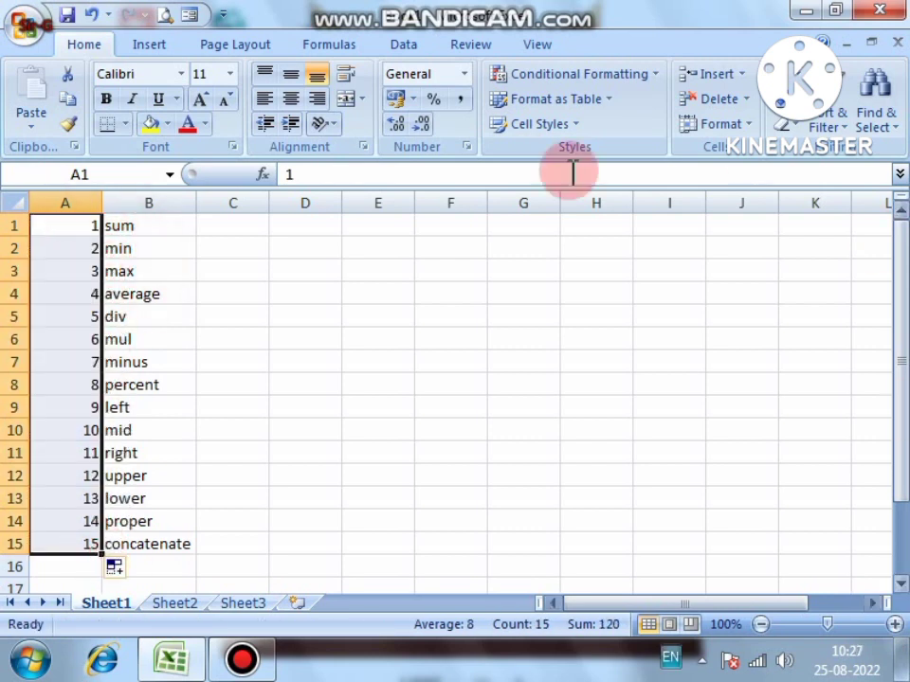
pyautogui.doubleClick(101, 202)
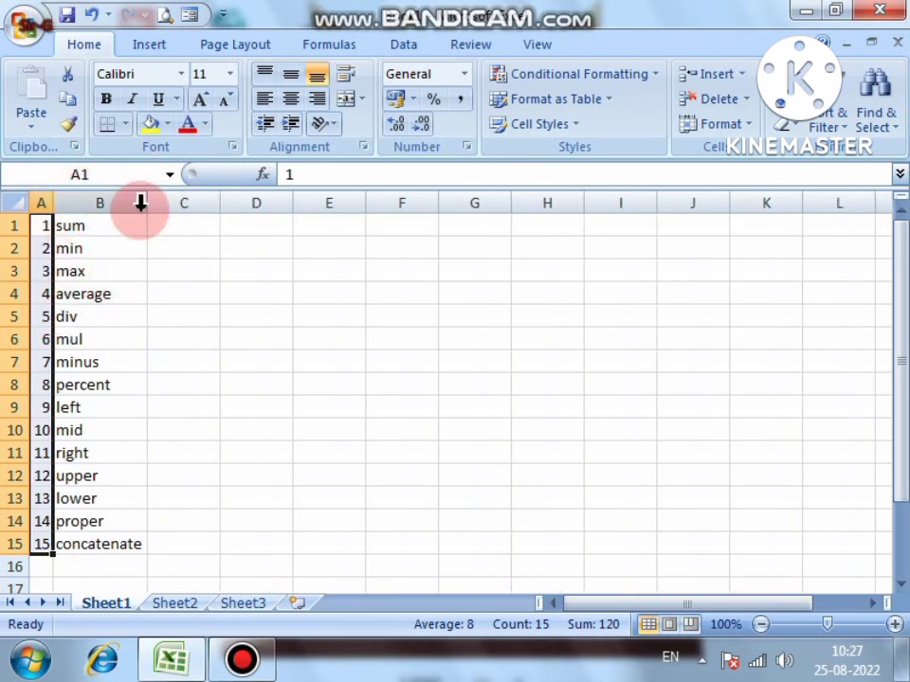
# Set the font of the whole column C to DevLys 010 and widen the column to about twice its width
pyautogui.click(189, 226)
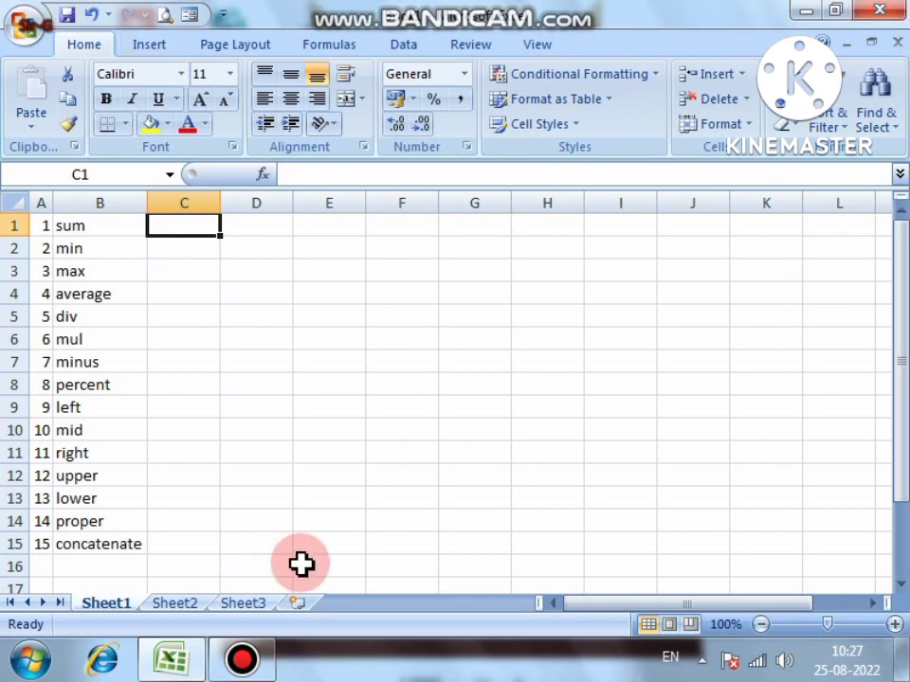
pyautogui.click(183, 202)
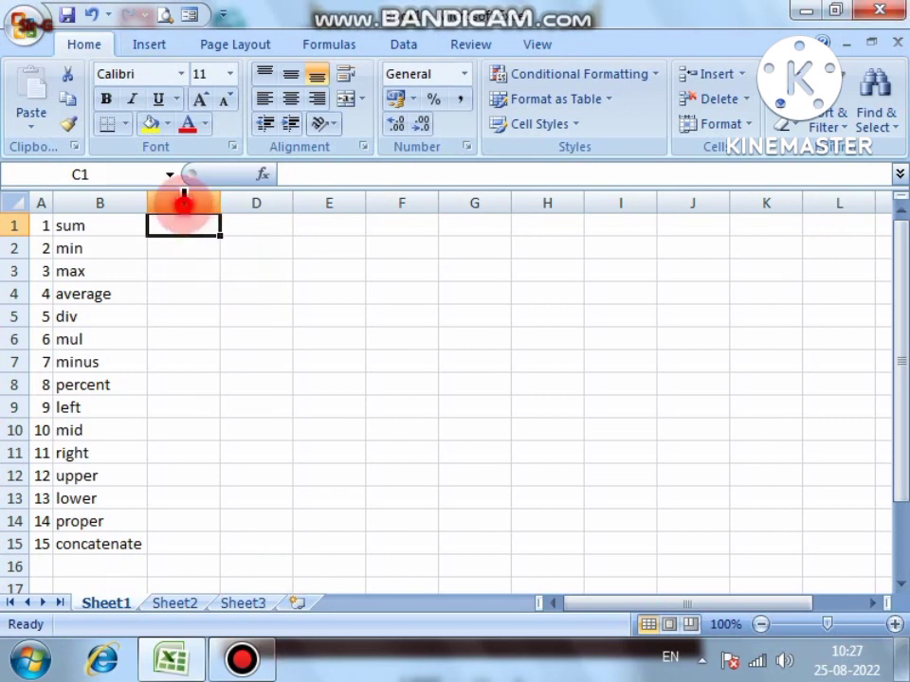
pyautogui.click(180, 73)
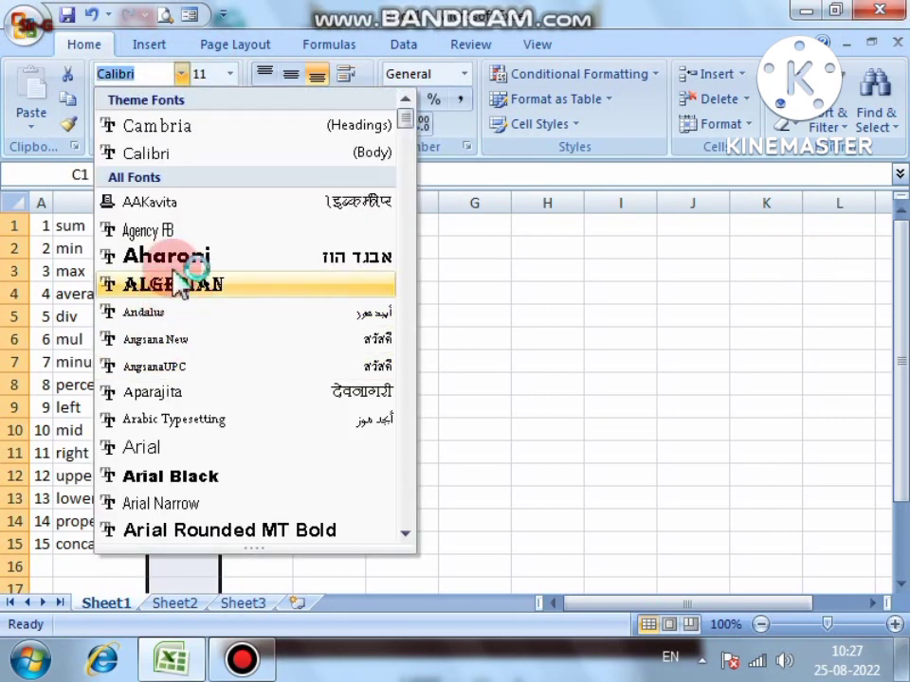
pyautogui.scroll(-5, 190, 298)
pyautogui.scroll(-15, 199, 315)
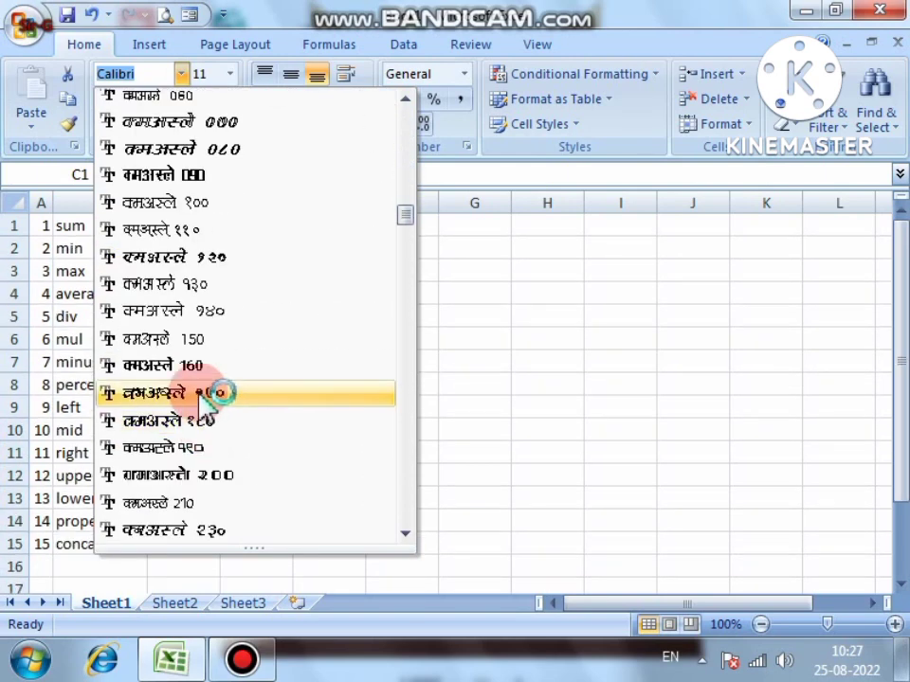
pyautogui.scroll(5, 246, 189)
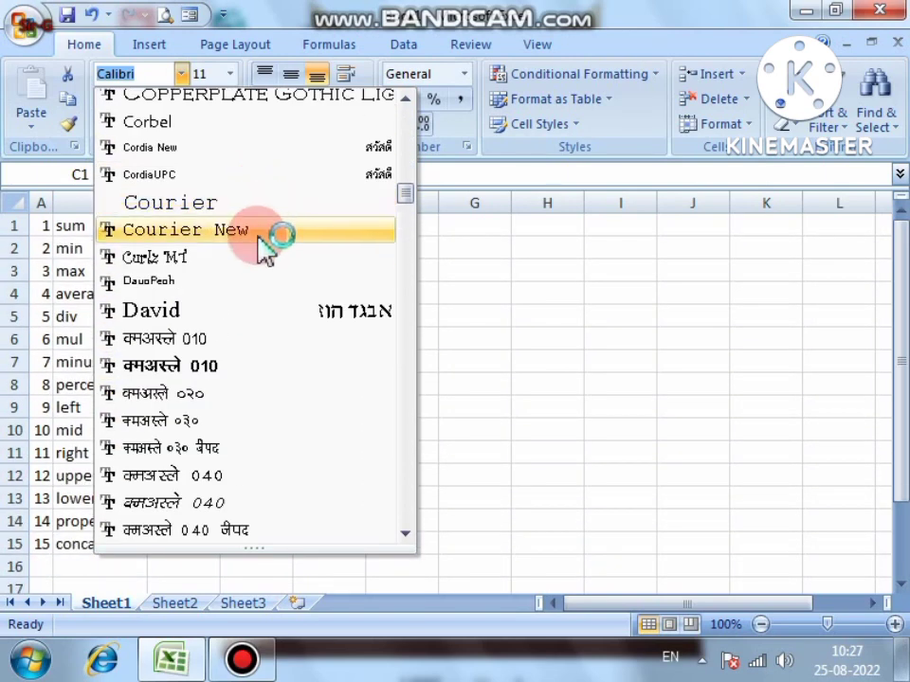
pyautogui.click(214, 364)
pyautogui.click(194, 224)
pyautogui.moveTo(219, 198); pyautogui.dragTo(293, 199)
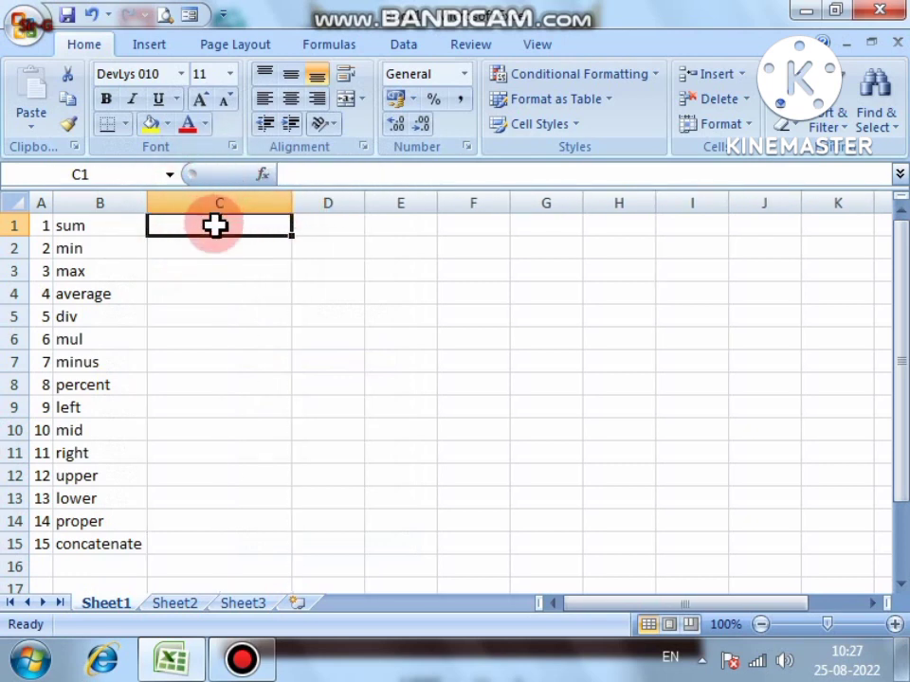
# Enter the Hindi descriptions "tksMuk" (जोडना) in C1 and "lcls NksVh la[;k" (सबसे छोटी संख्या) in C2
pyautogui.write('tksMuk')
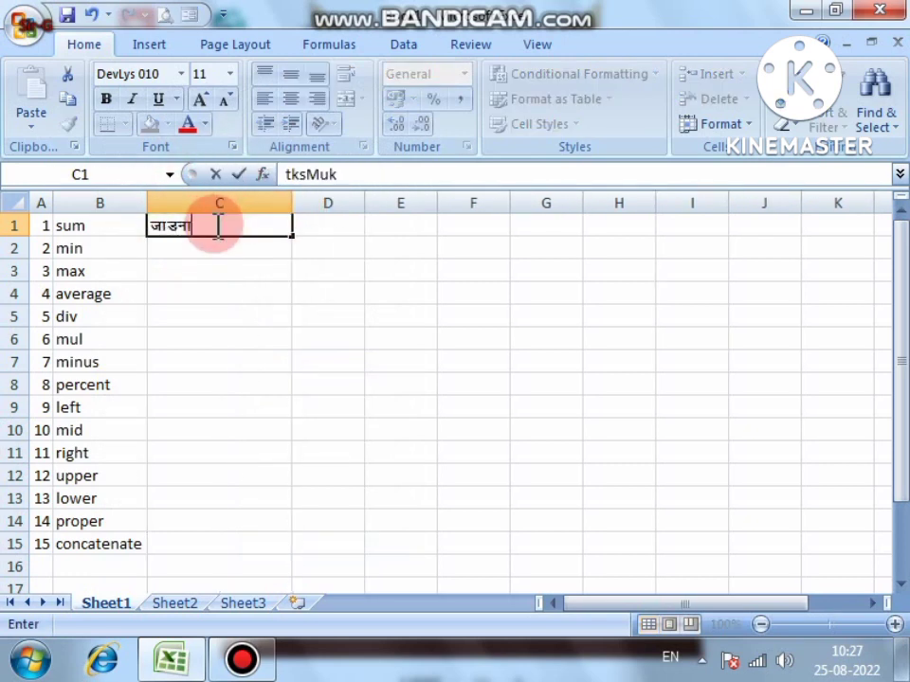
pyautogui.press('Return')
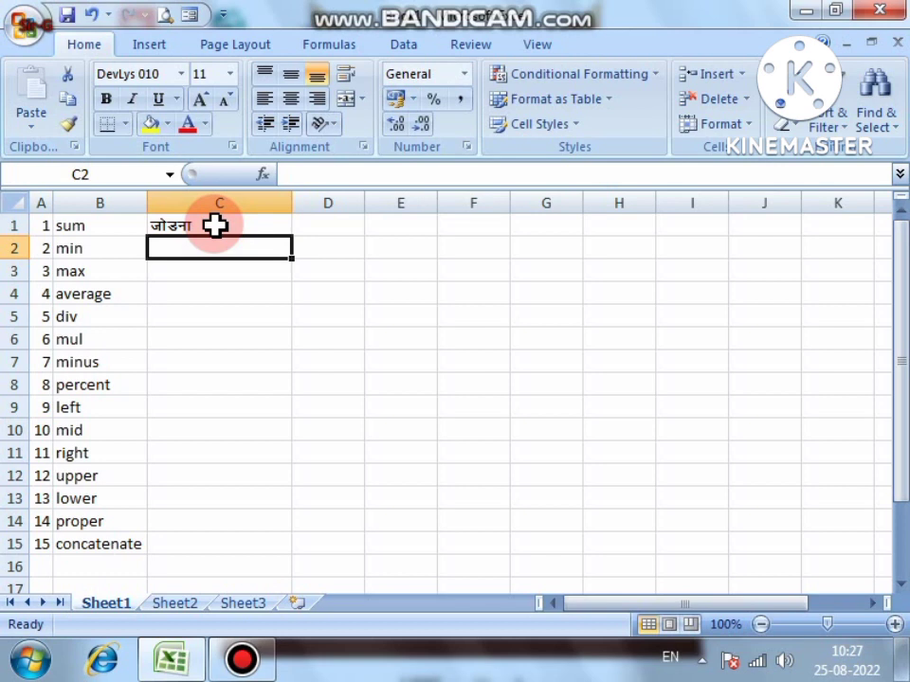
pyautogui.write('lcls')
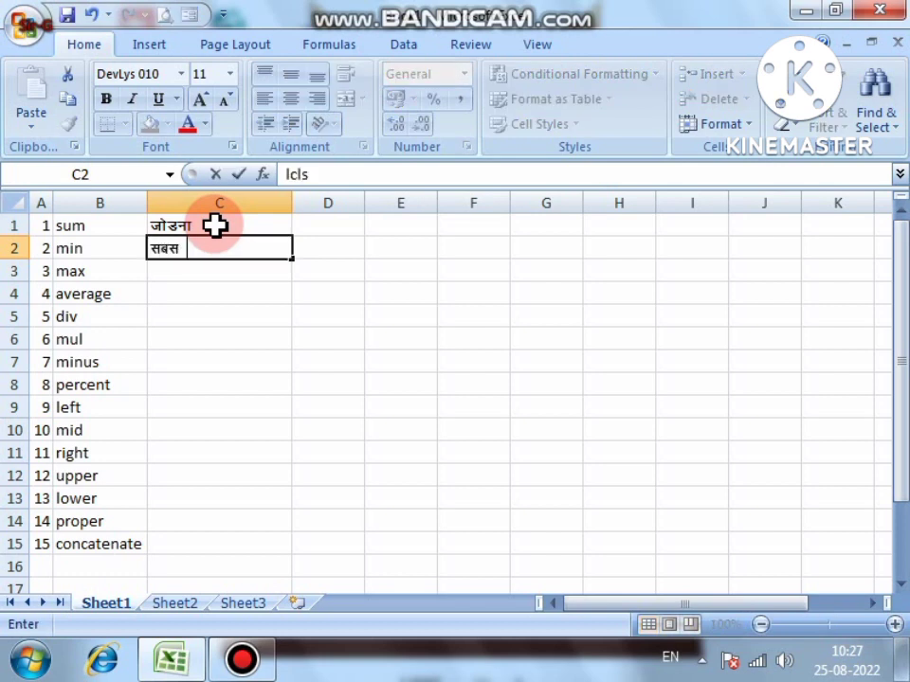
pyautogui.write(' NksVh la[;k')
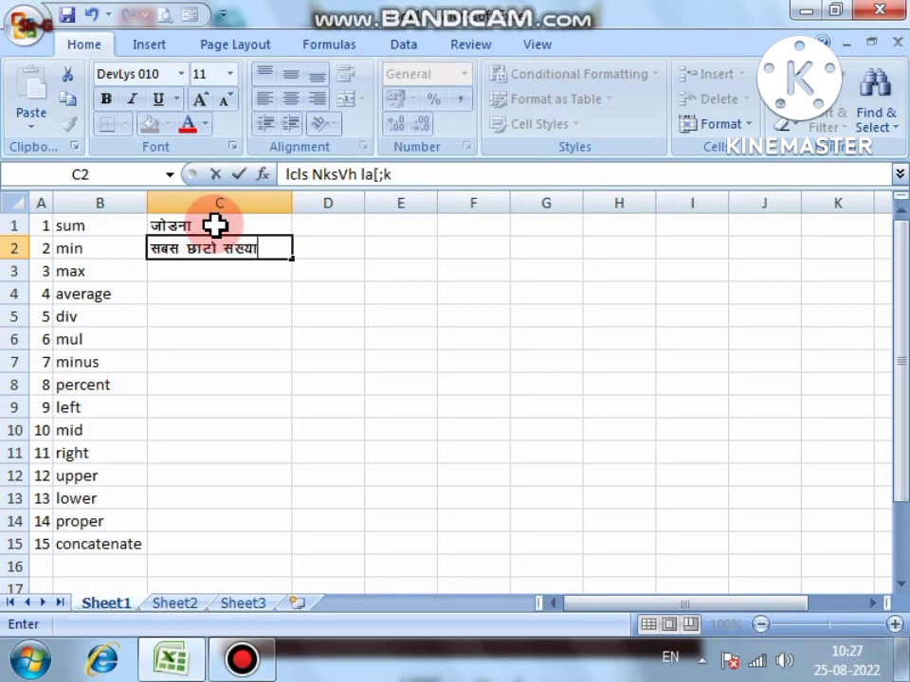
pyautogui.press('Return')
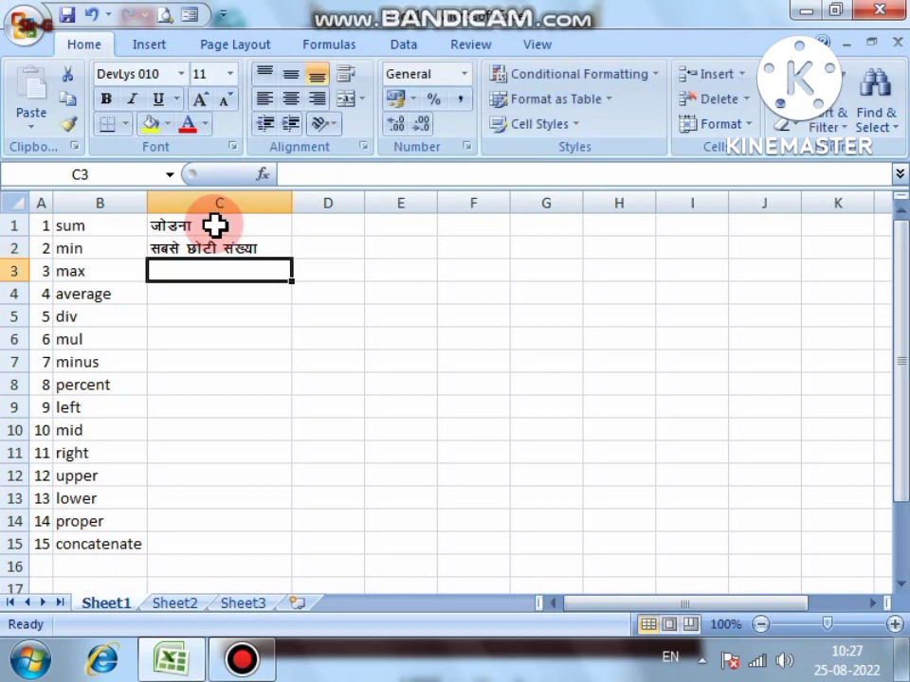
# Enter "lcls cMh la[;k Kkr djus ds fy," (सबसे बडी संख्या ज्ञात करने के लिए) in C3 and fit column C's width to it
pyautogui.write('lcl')
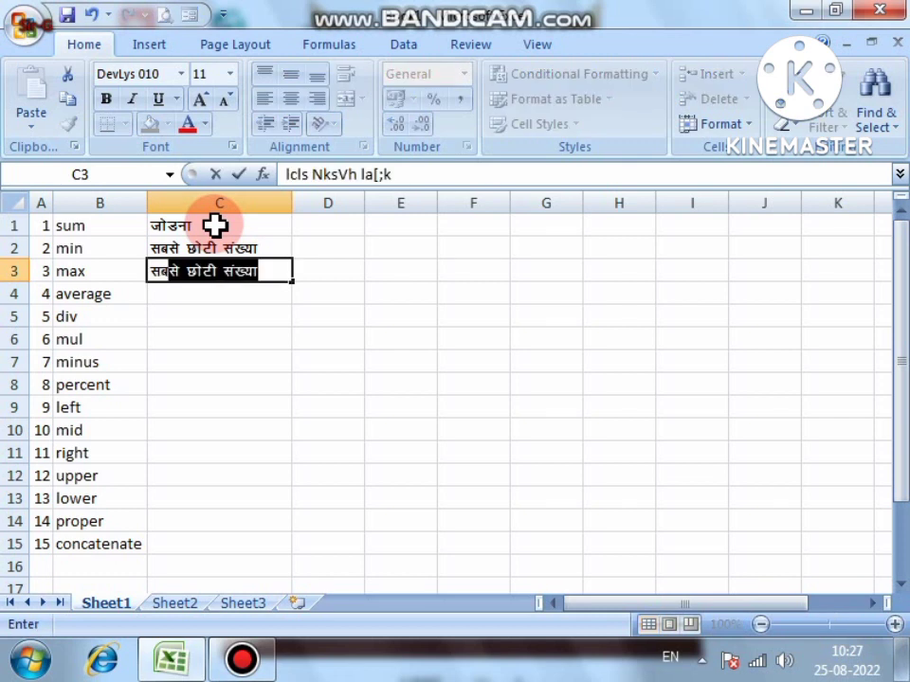
pyautogui.write('s c')
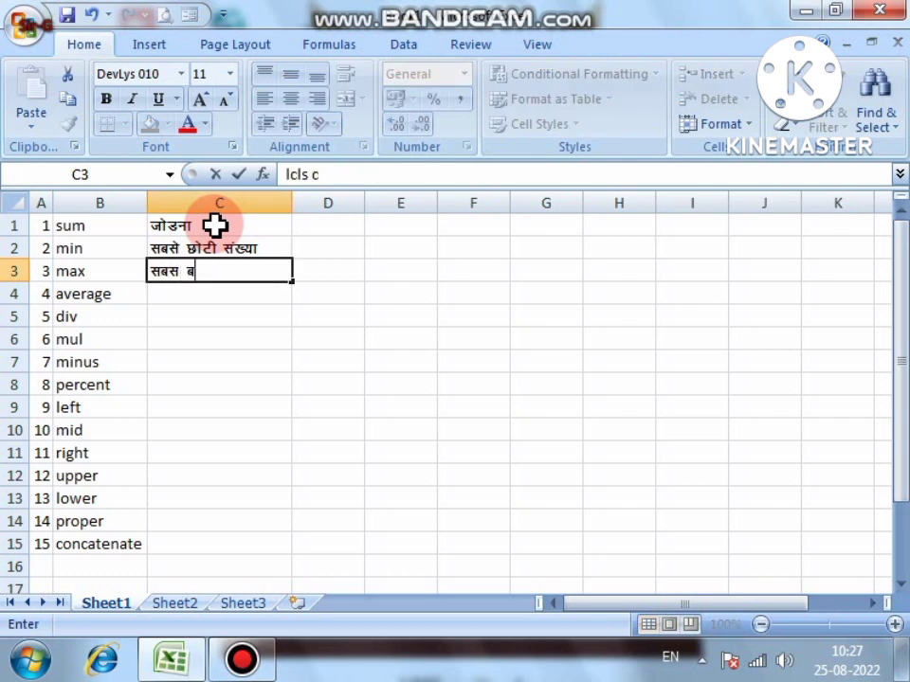
pyautogui.write('Mh la[;k Kk')
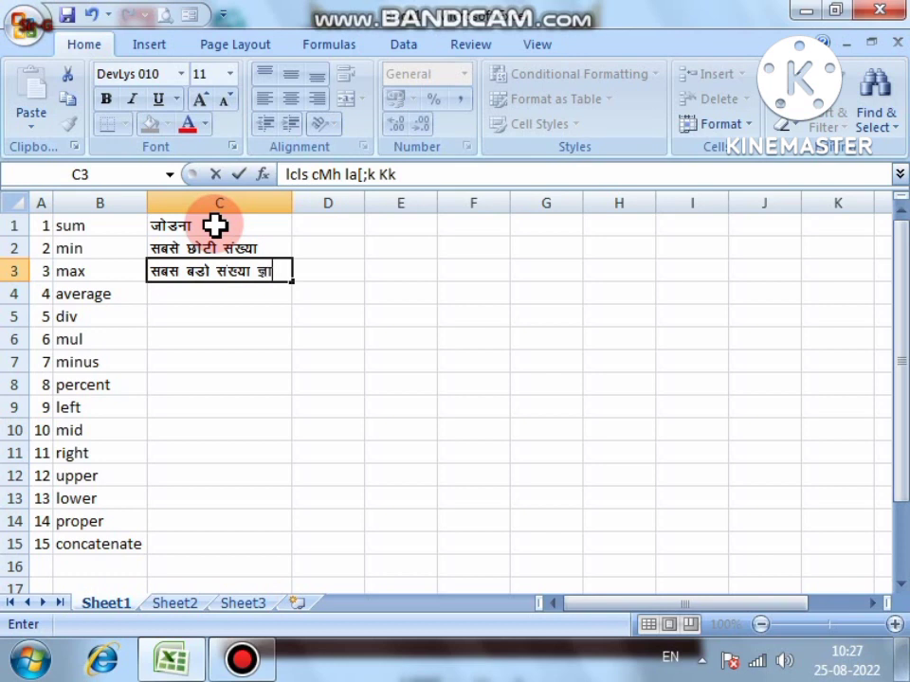
pyautogui.write('r djus ds fy,')
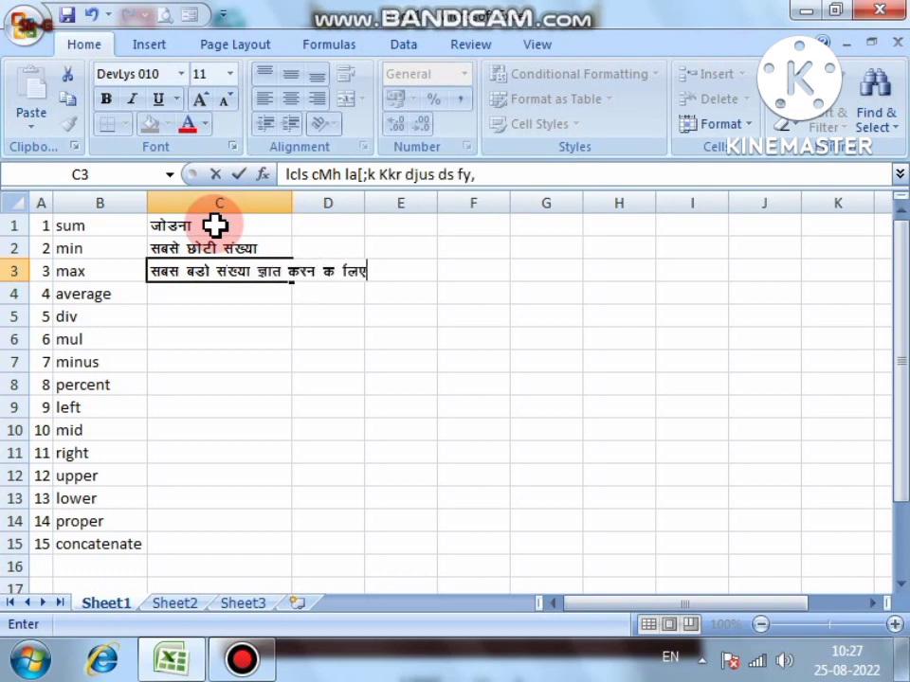
pyautogui.press('Return')
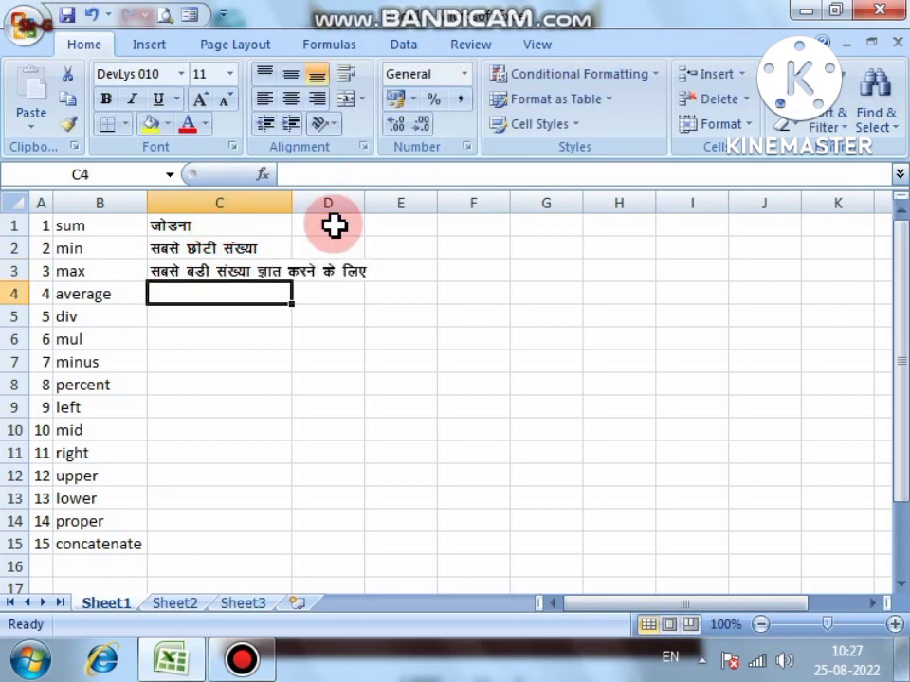
pyautogui.doubleClick(293, 201)
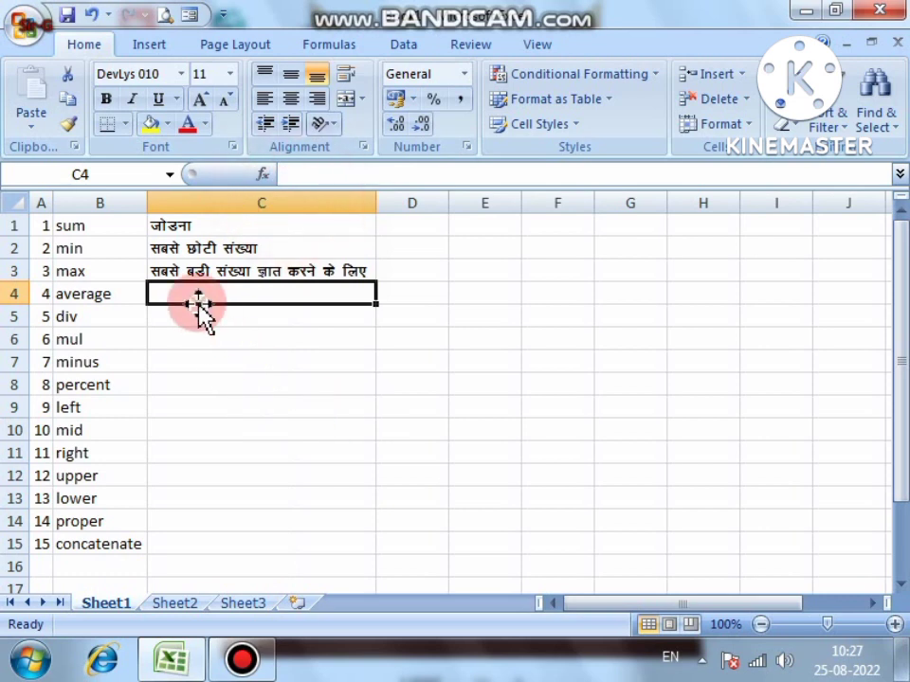
# Enter the Hindi descriptions "vkSlr" (औसत) in C4, "Hkkx" (भाग) in C5 and "xq.kk" (गुणा) in C6
pyautogui.write('vkSlr')
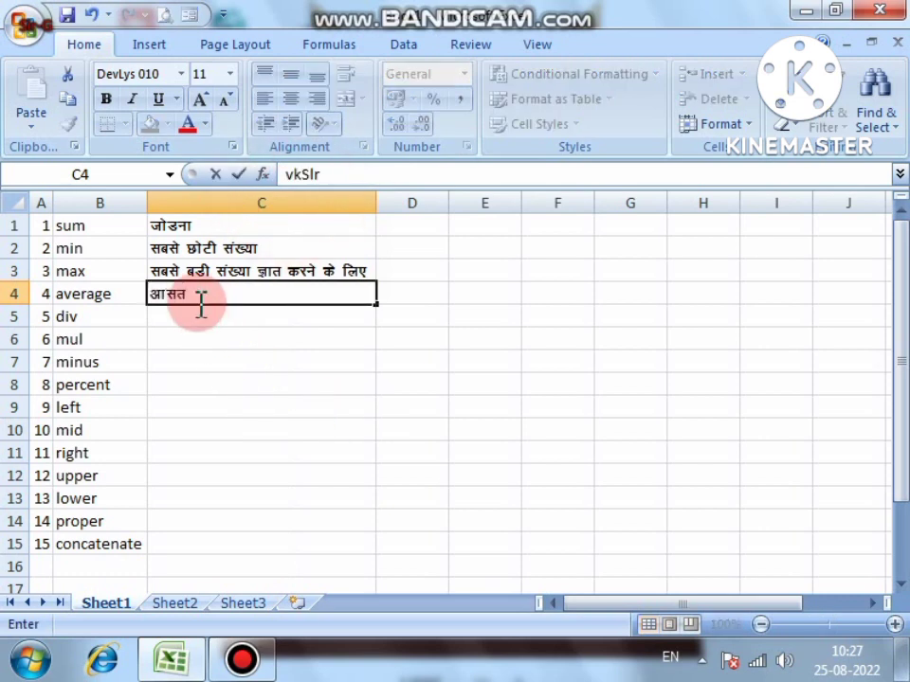
pyautogui.press('Return')
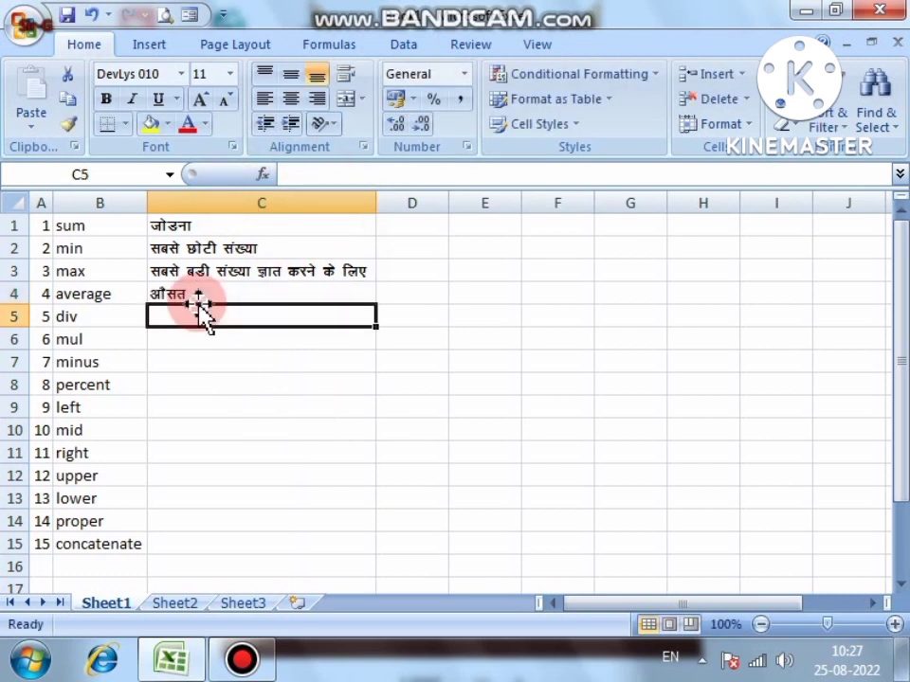
pyautogui.write('Hkkx')
pyautogui.press('Return')
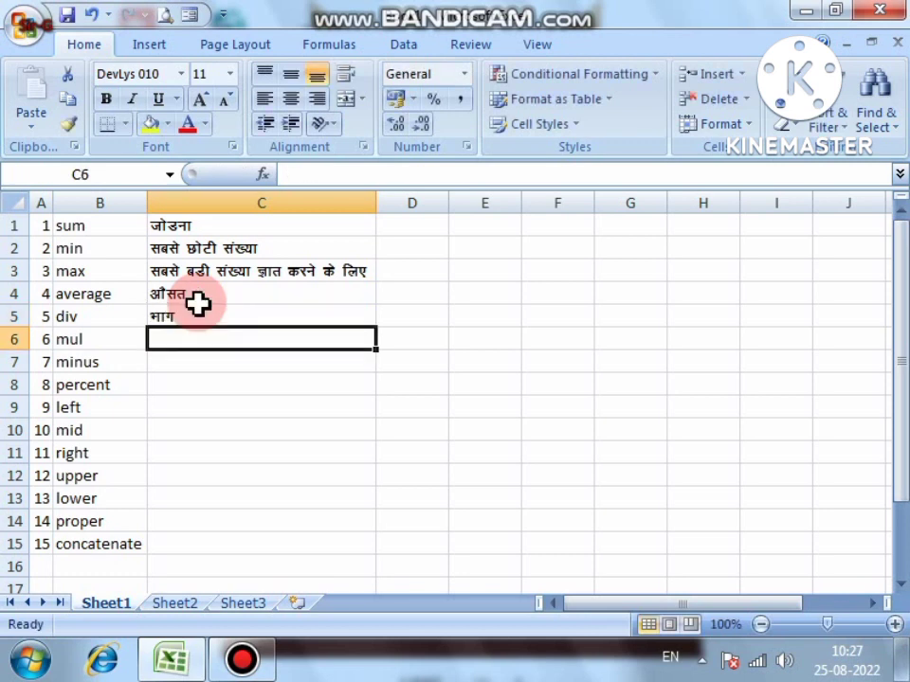
pyautogui.write('xq.kk')
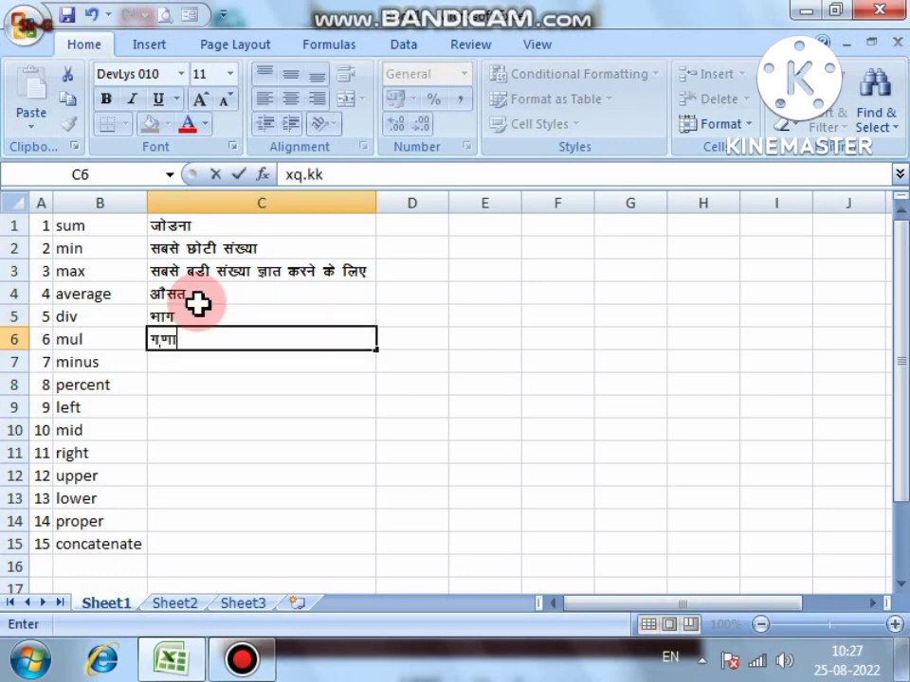
pyautogui.press('Return')
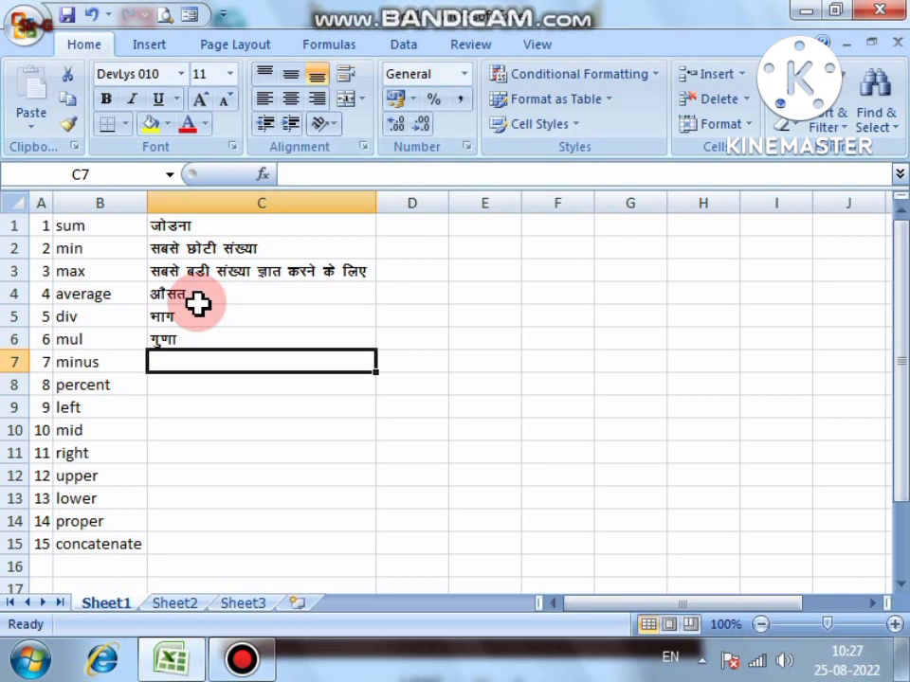
# Enter the Hindi descriptions "?kVkus ds fy," (घटाने के लिए) in C7 and "izfr'kr Kkr djus ds fy," (प्रतिशत ज्ञात करने के लिए) in C8
pyautogui.write('?kVkus ds fy,')
pyautogui.press('Return')
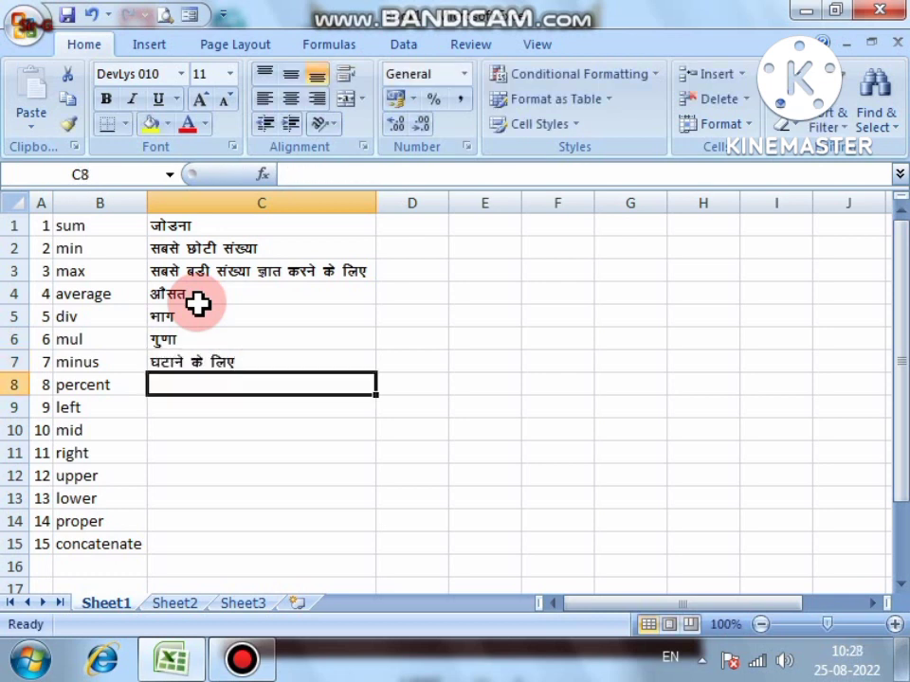
pyautogui.write("izfr'kr")
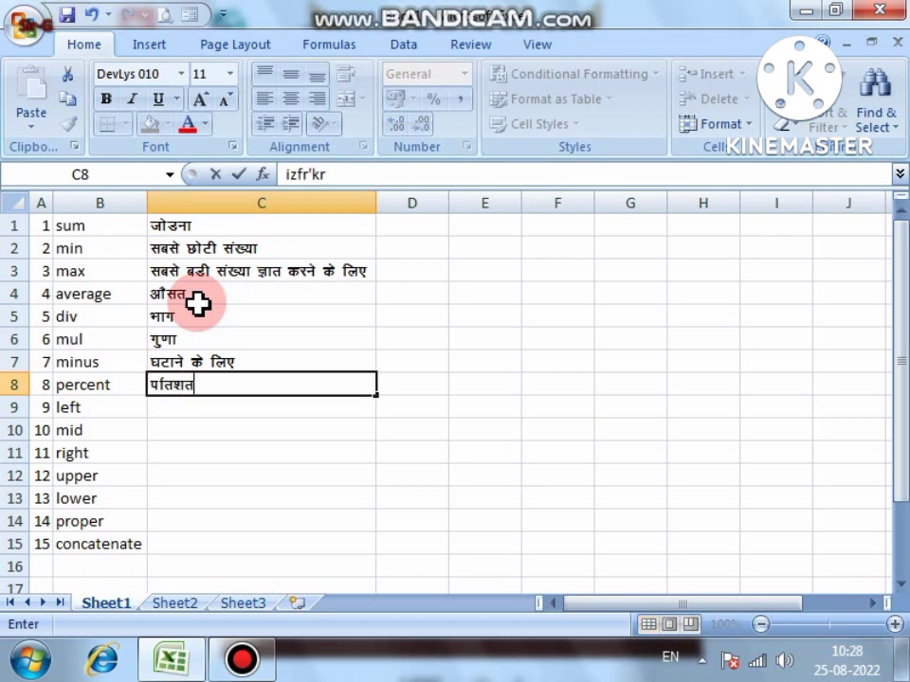
pyautogui.write(' Kkr djus ')
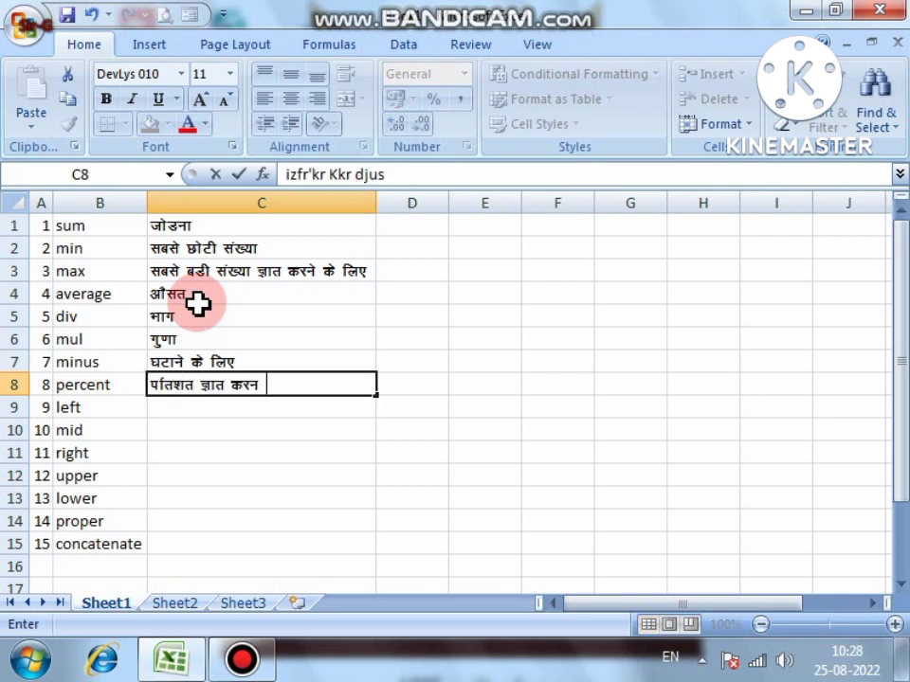
pyautogui.write('ds fy')
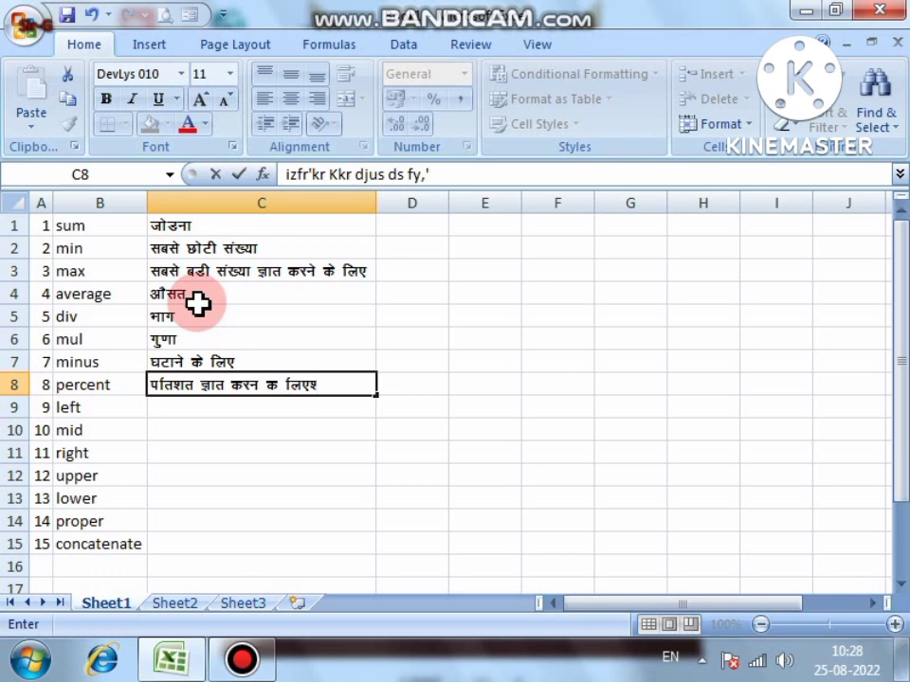
pyautogui.write(',')
pyautogui.press('Return')
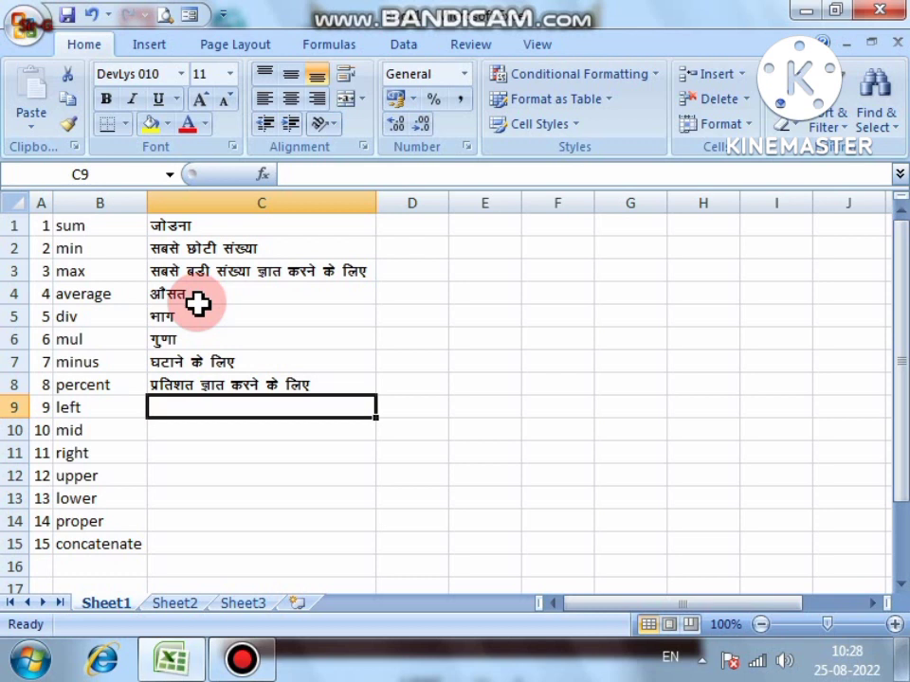
# Enter "ys¶V dh vksj ls v{kkj fudkyus ds fy," (लेफ्ट की ओर से अक्षार निकालने के लिए) in C9 and fit column C's width to it
pyautogui.write('c')
pyautogui.press('BackSpace')
pyautogui.press('BackSpace')
pyautogui.write('ysQ')
pyautogui.press('BackSpace')
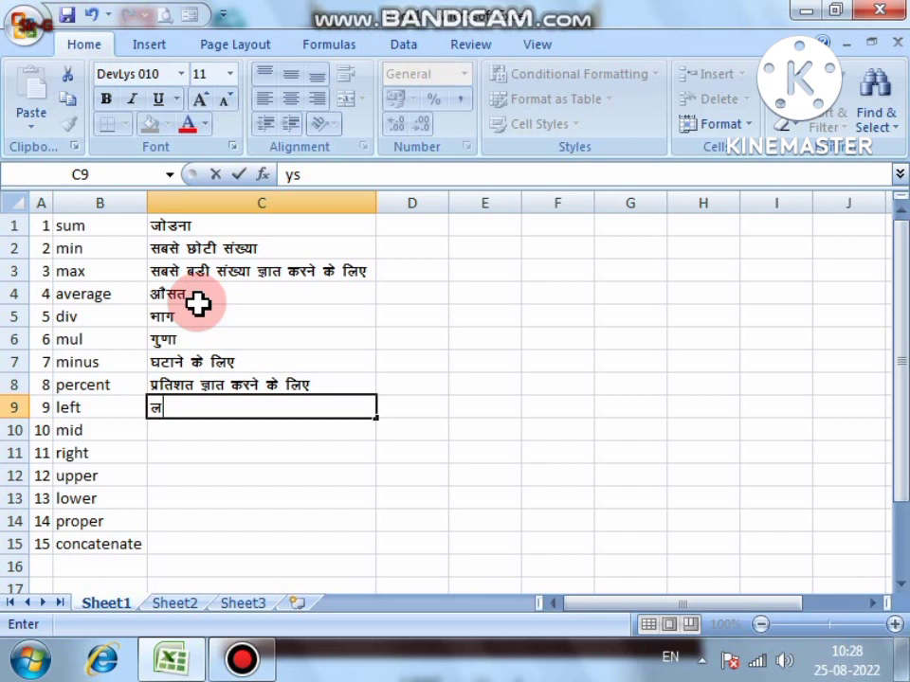
pyautogui.press('BackSpace')
pyautogui.write('ys¶V dh vksj')
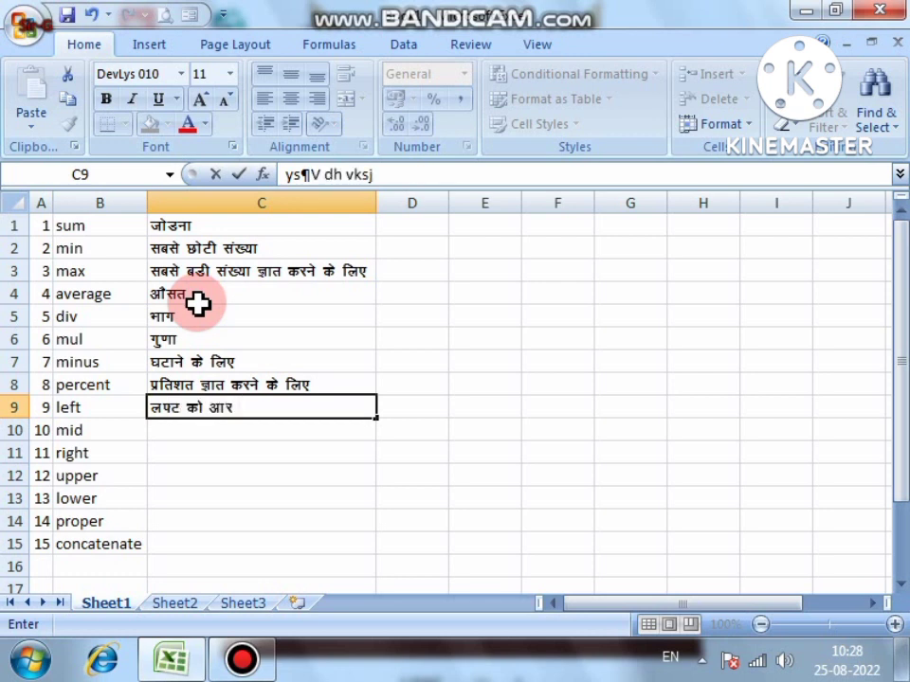
pyautogui.write(' ls v{kkj fudkyus ds fy')
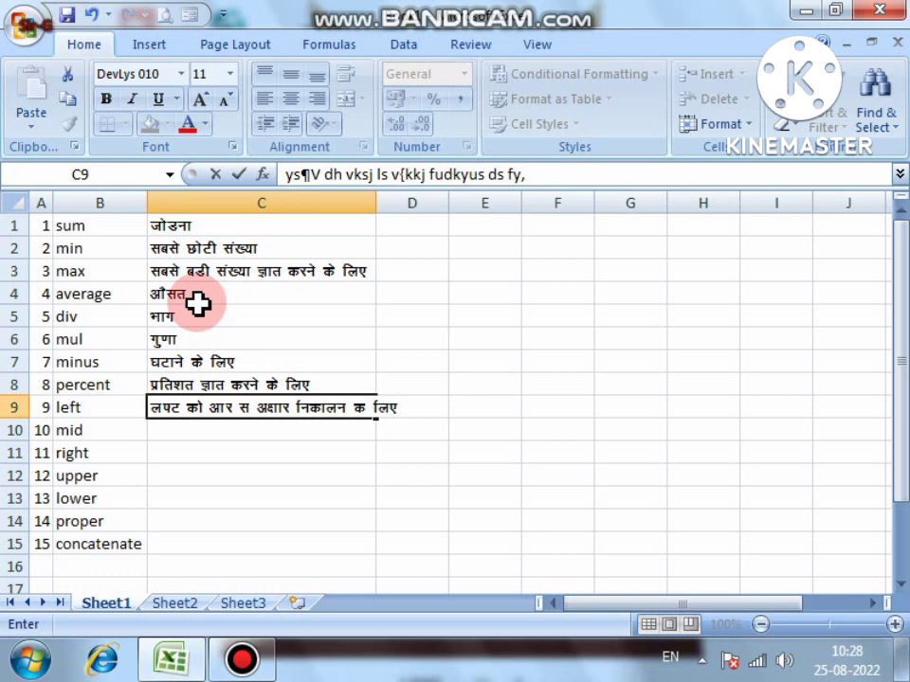
pyautogui.write(',')
pyautogui.press('Return')
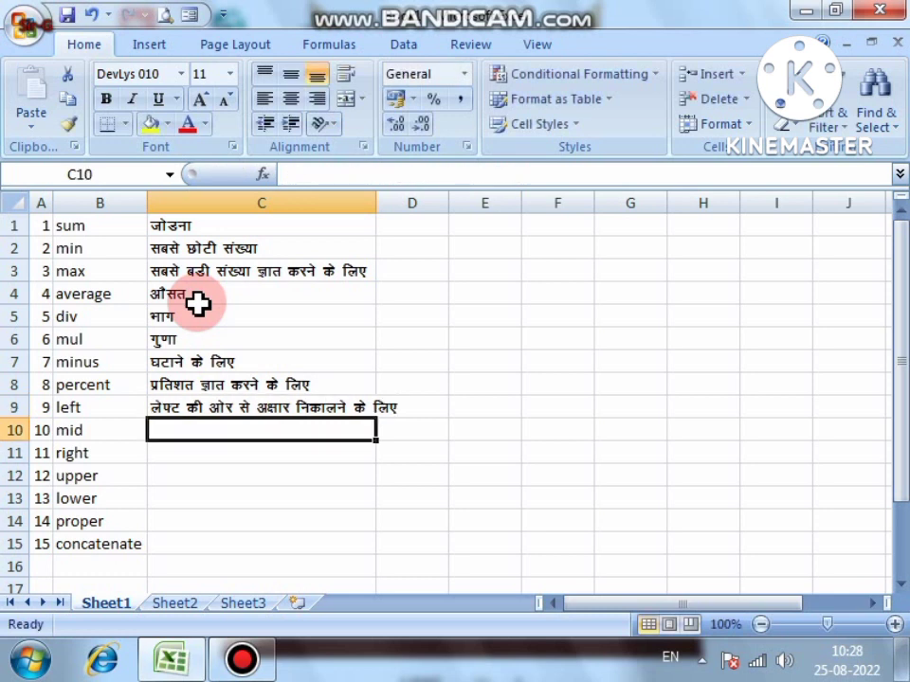
pyautogui.doubleClick(378, 201)
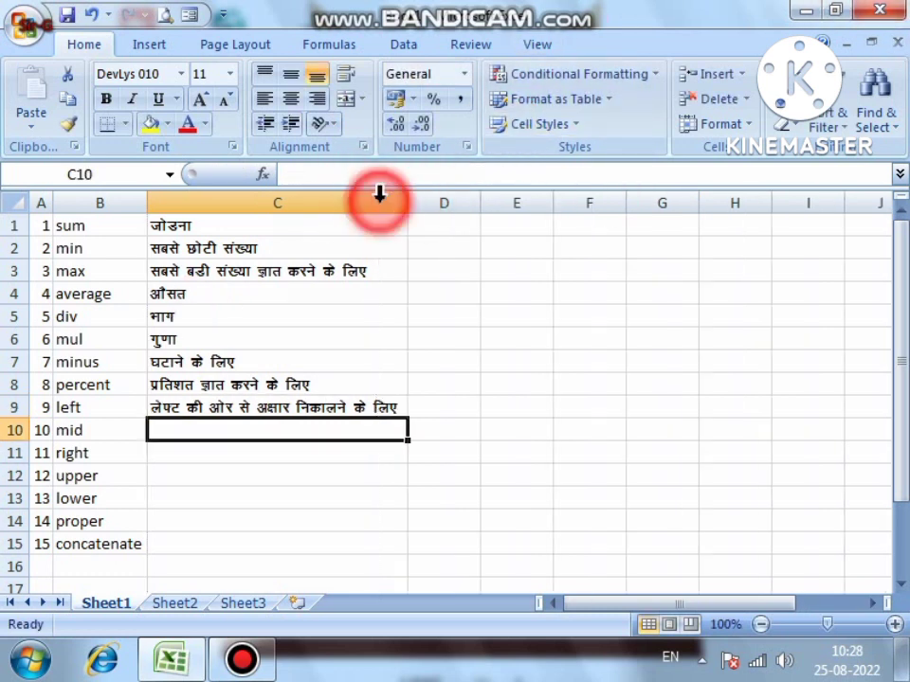
# Copy the description from C9 to C10 and replace its opening words "लेफ्ट की ओर" with "e/; chp" (मध्य बीच)
pyautogui.click(245, 403)
pyautogui.hotkey('ctrl', 'c')
pyautogui.click(226, 429)
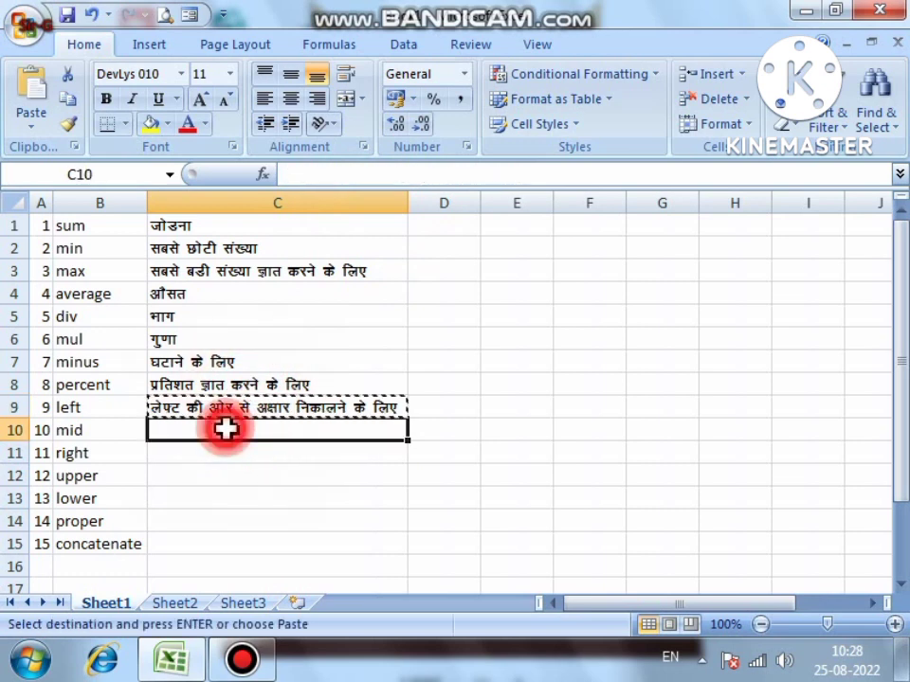
pyautogui.hotkey('ctrl', 'v')
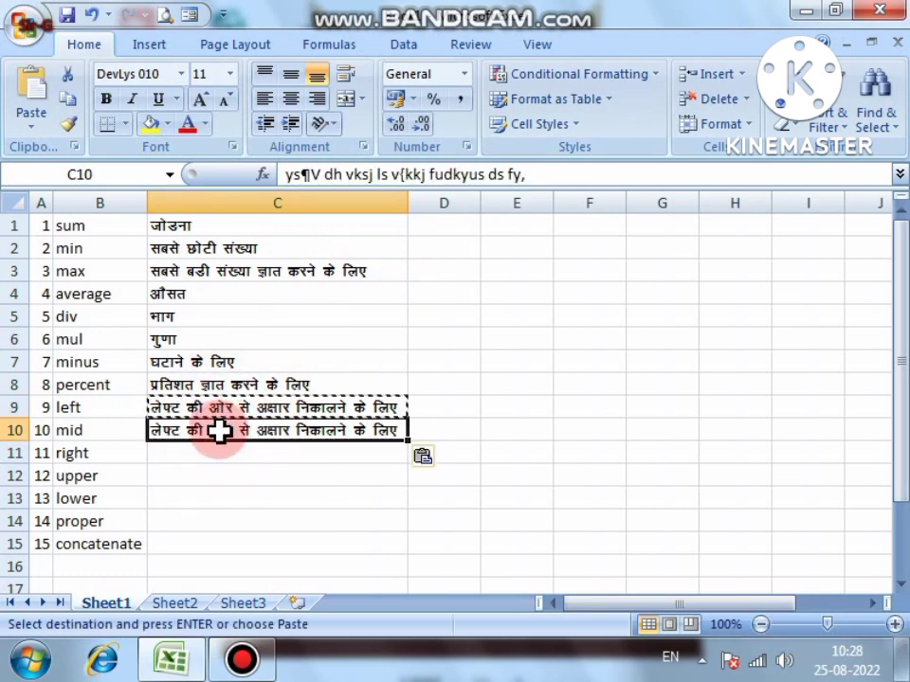
pyautogui.doubleClick(238, 429)
pyautogui.moveTo(237, 429); pyautogui.dragTo(121, 428)
pyautogui.write('e/;')
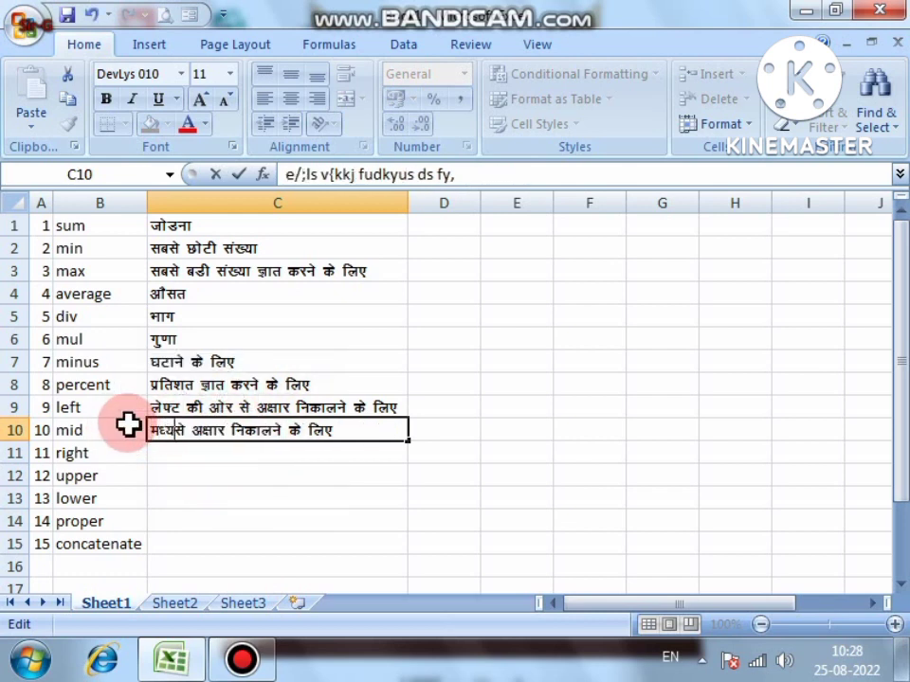
pyautogui.write(' chp')
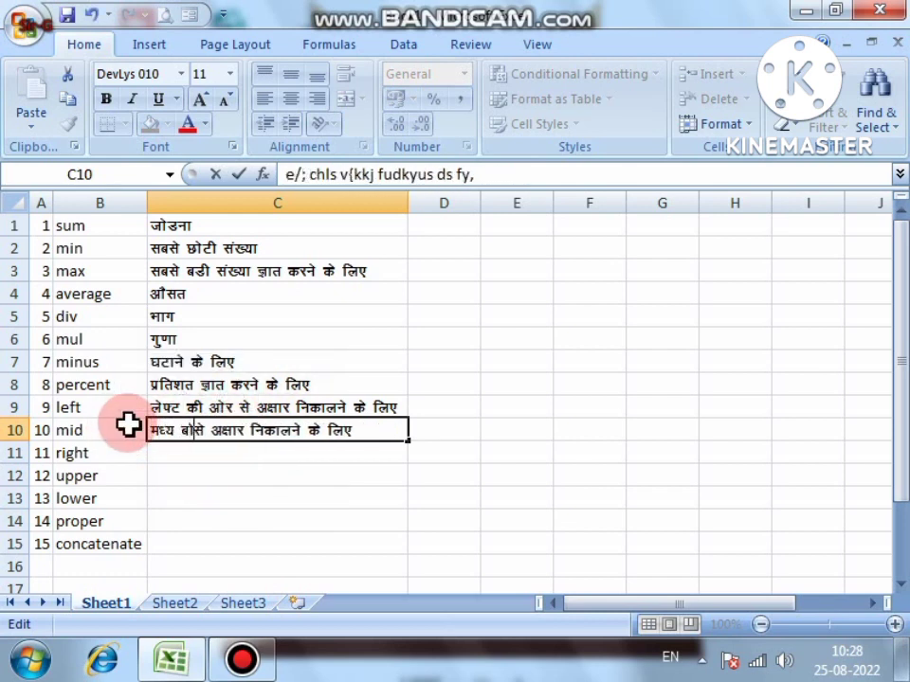
pyautogui.press('Return')
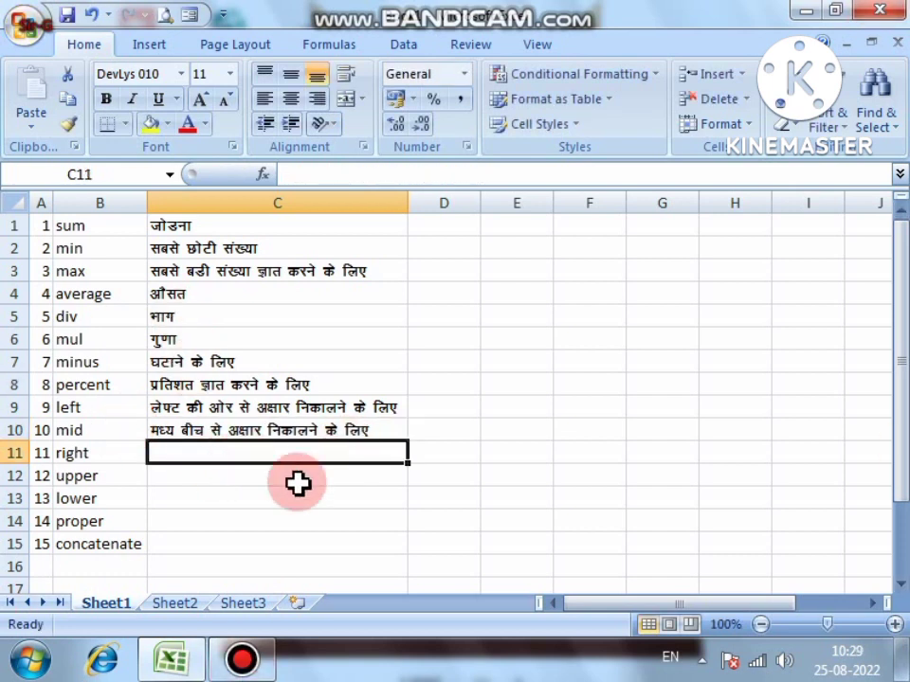
# Enter "nk;s vksj ls v{kj fudkyus ds fy," (दाये ओर से अक्षर निकालने के लिए) in C11
pyautogui.write('n')
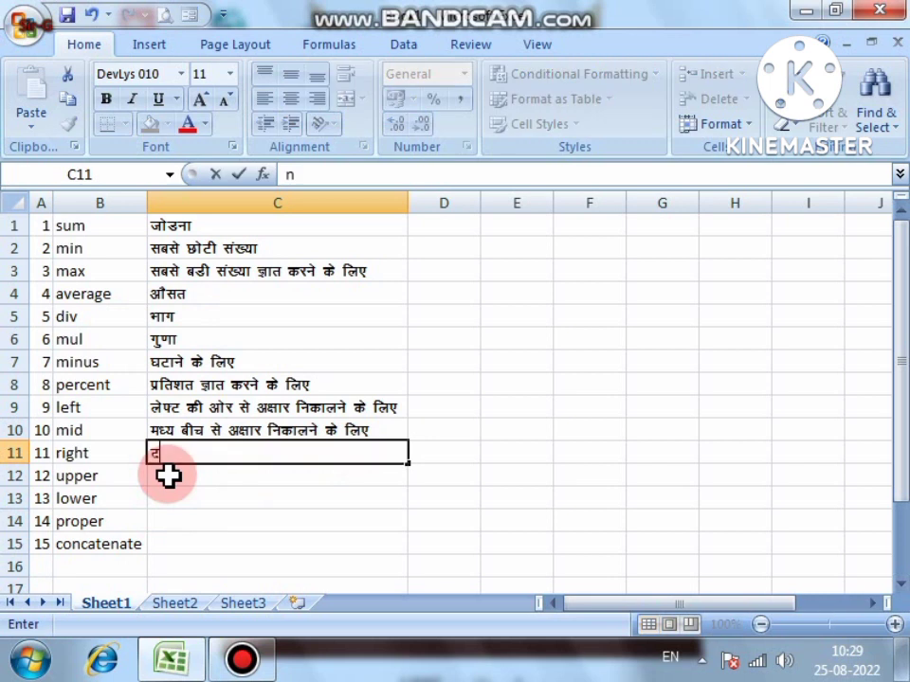
pyautogui.write('k;s vksj ls v{k')
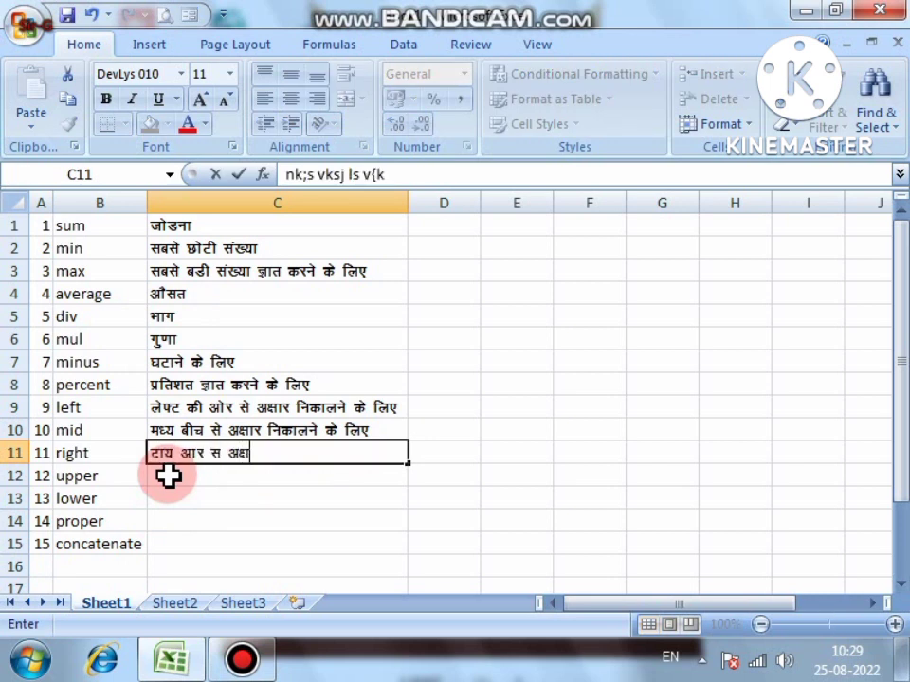
pyautogui.write('j fudkyus')
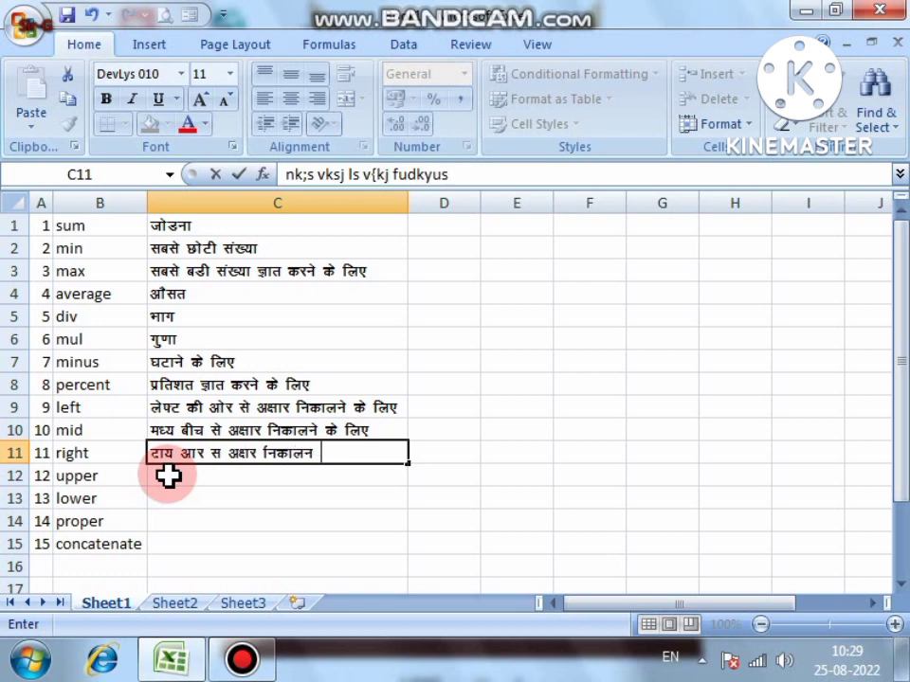
pyautogui.write(' ds fy,')
pyautogui.click(168, 476)
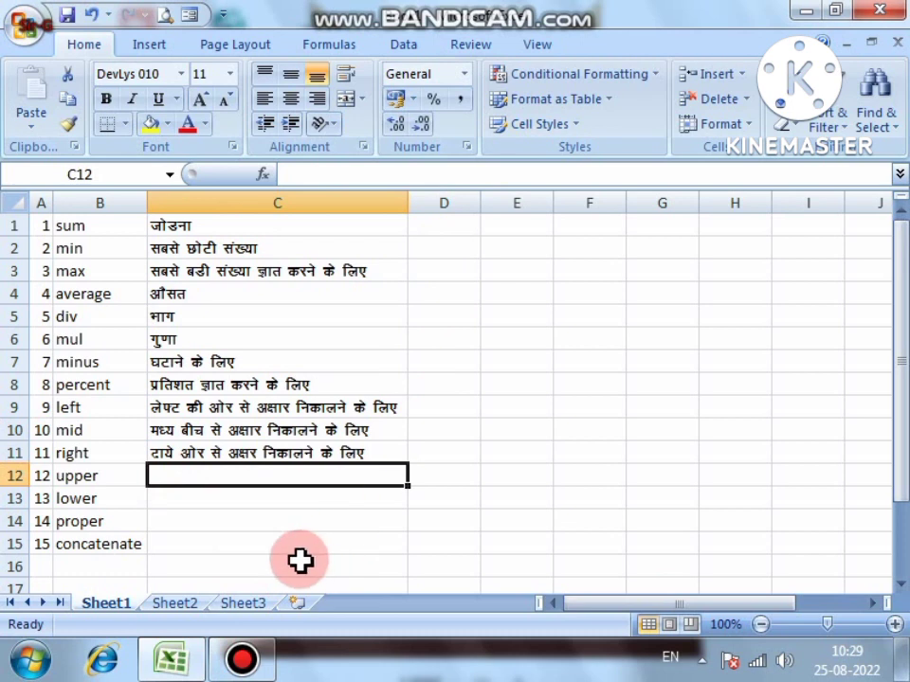
# Enter "lHkh v{kjksa dks dsfiVy ysVj esa ifjofrZr djus ds fy," (सभी अक्षरों को केपिटल लेटर में परिवर्तित करने के लिए) in C12
pyautogui.write('lHkh v')
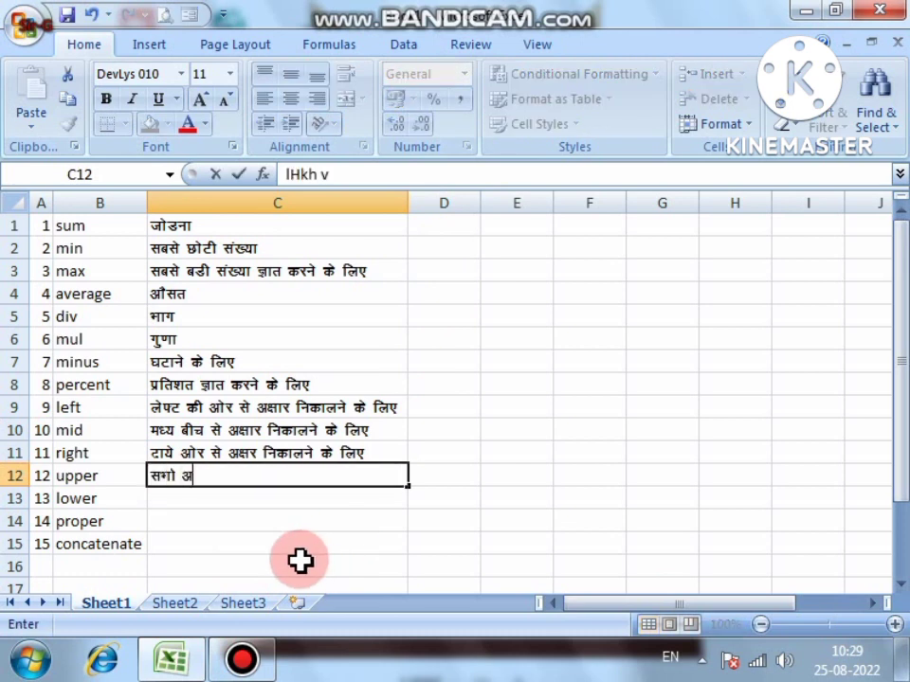
pyautogui.write('{kjksa dks')
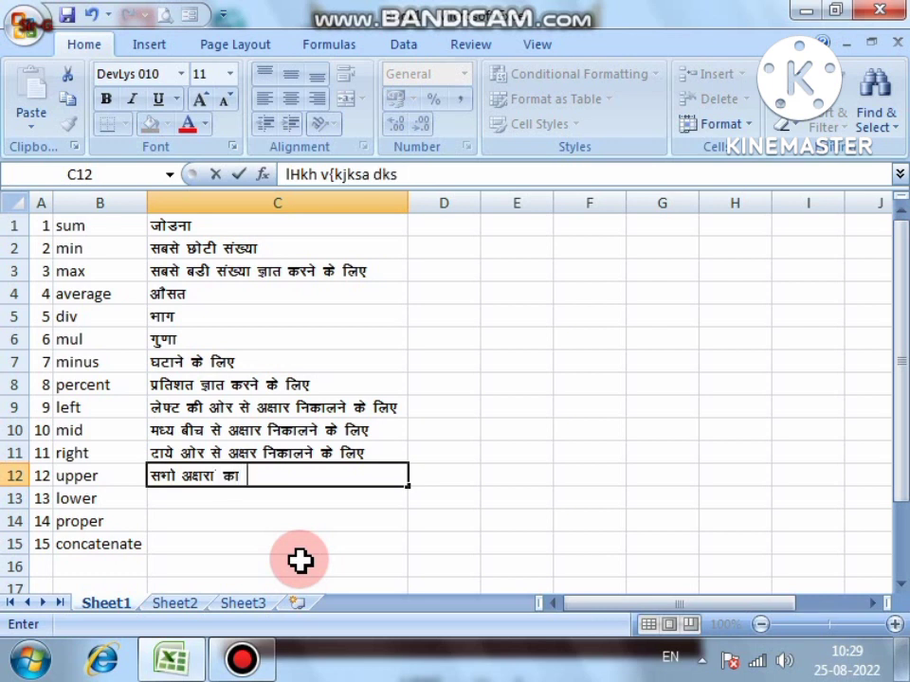
pyautogui.write(' dsfi')
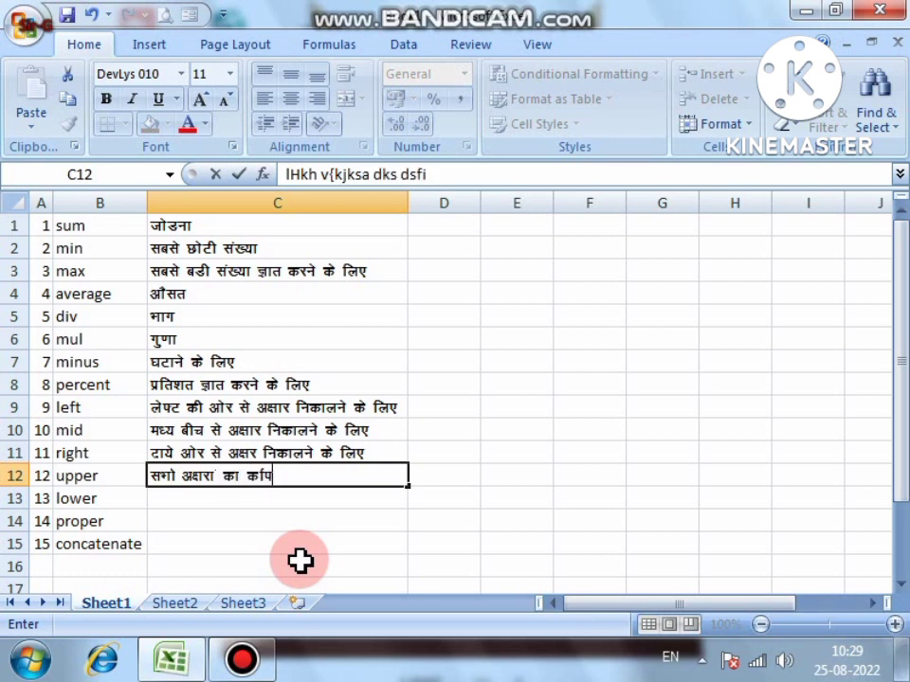
pyautogui.write('Vy ys')
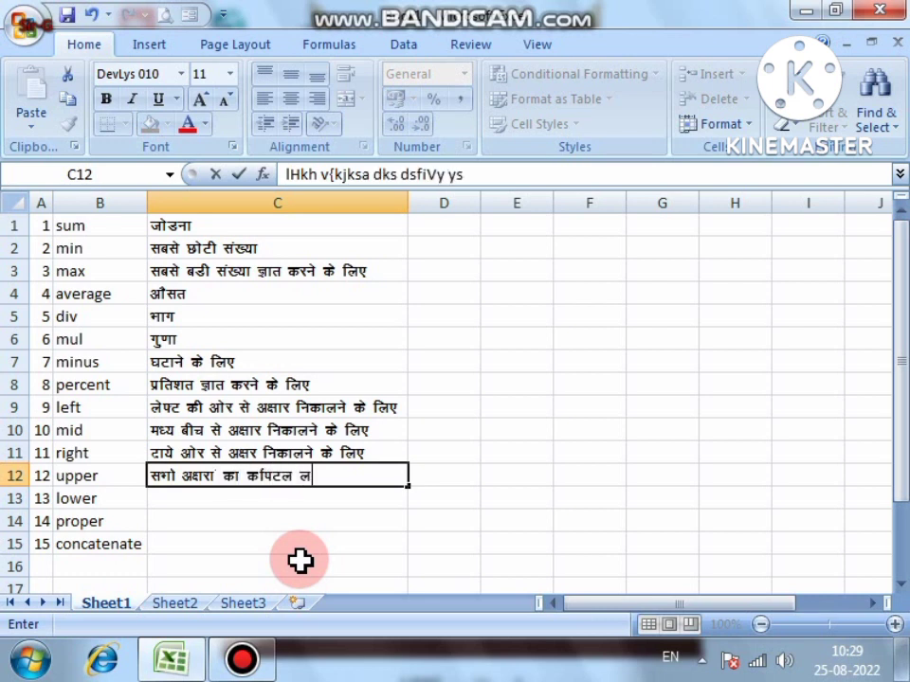
pyautogui.write('Vjesqa i')
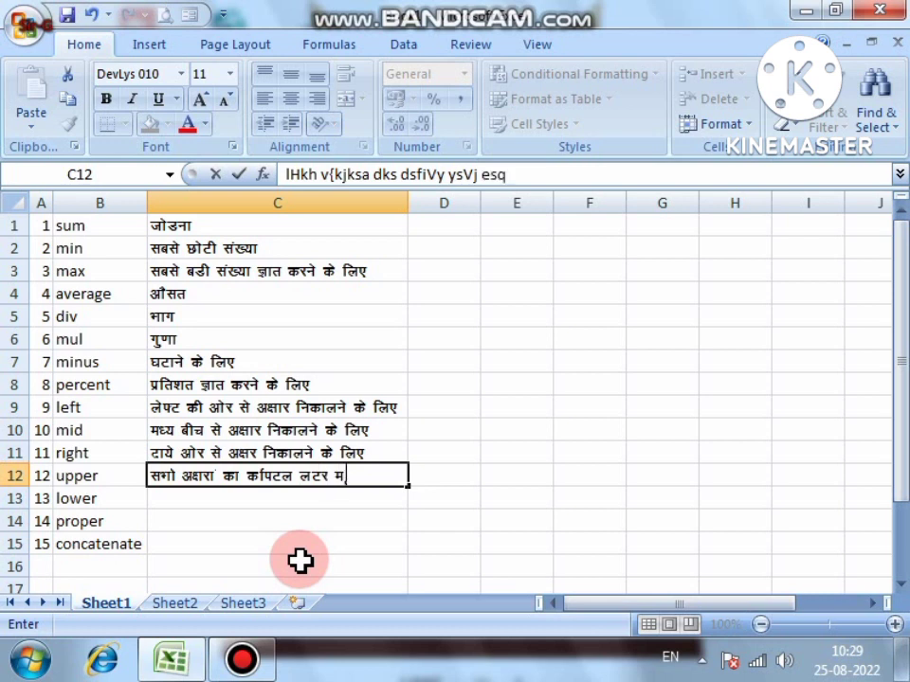
pyautogui.press('BackSpace')
pyautogui.press('BackSpace')
pyautogui.press('BackSpace')
pyautogui.press('BackSpace')
pyautogui.write('a ifjofr')
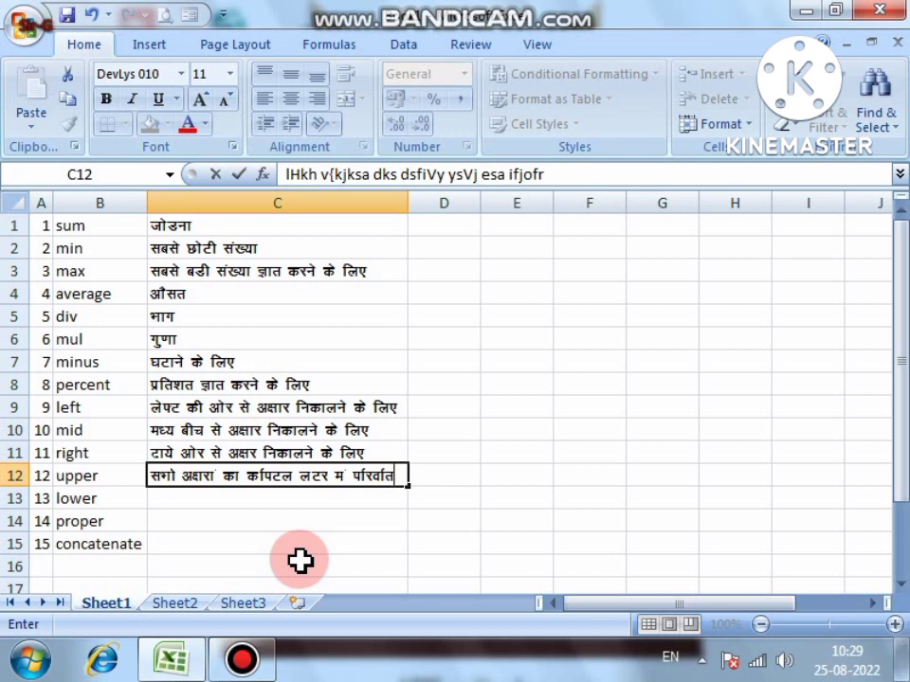
pyautogui.write('Zr djus ds fy,')
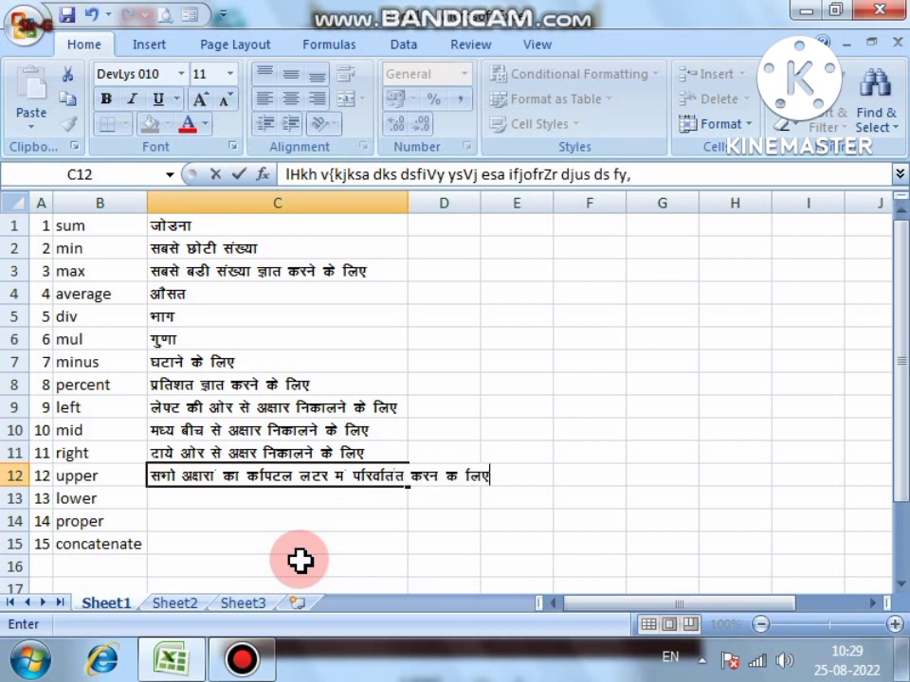
pyautogui.press('Return')
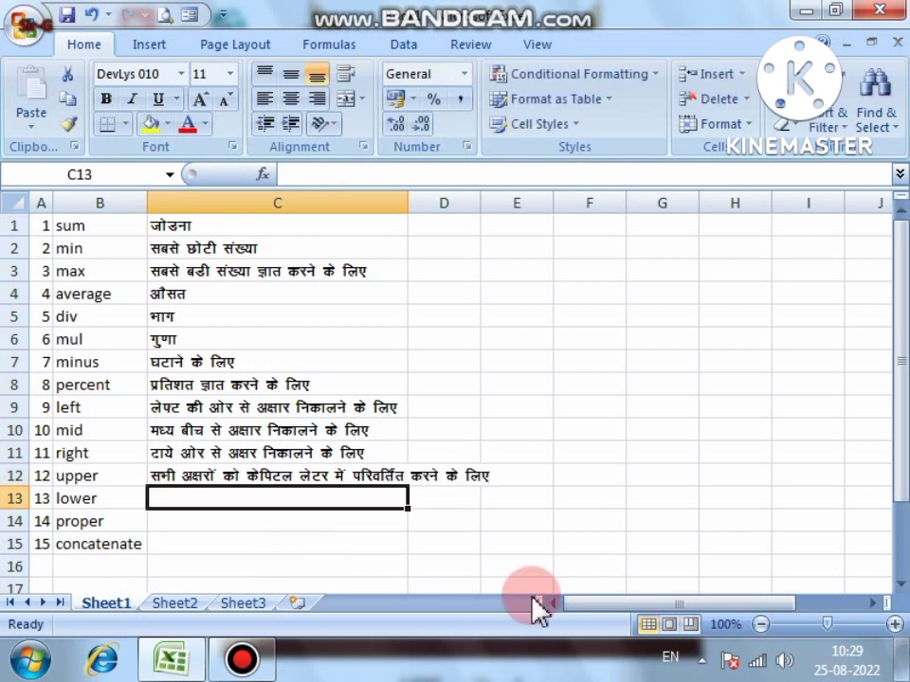
# Copy the description of the upper function from C12 to cells C13 and C14
pyautogui.click(225, 475)
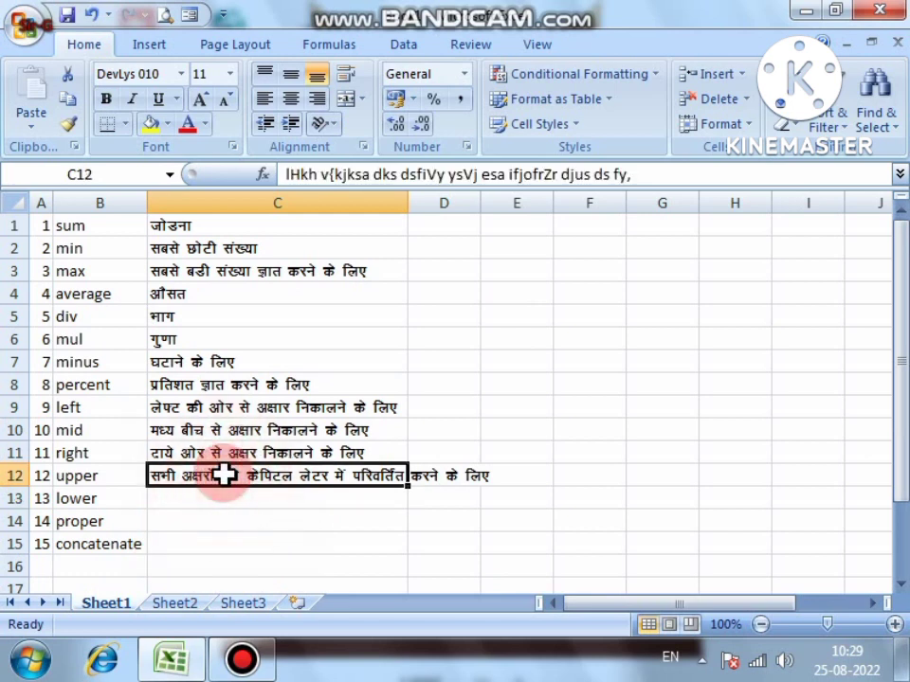
pyautogui.hotkey('ctrl', 'c')
pyautogui.moveTo(183, 498); pyautogui.dragTo(186, 517)
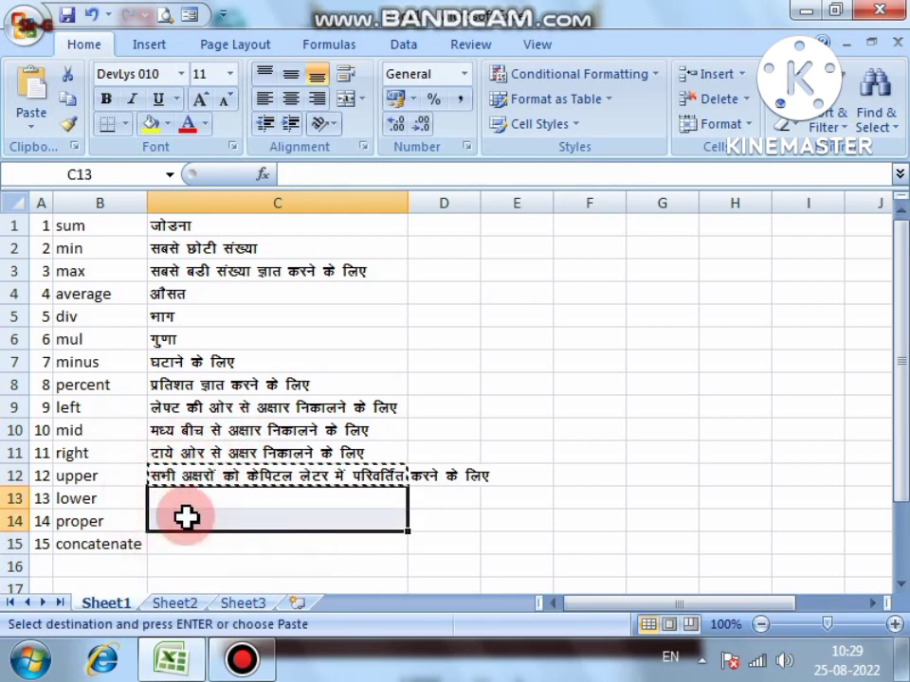
pyautogui.hotkey('ctrl', 'v')
# In the description of the lower function in C13, replace the word केपिटल with "Leky" (स्माल)
pyautogui.doubleClick(187, 499)
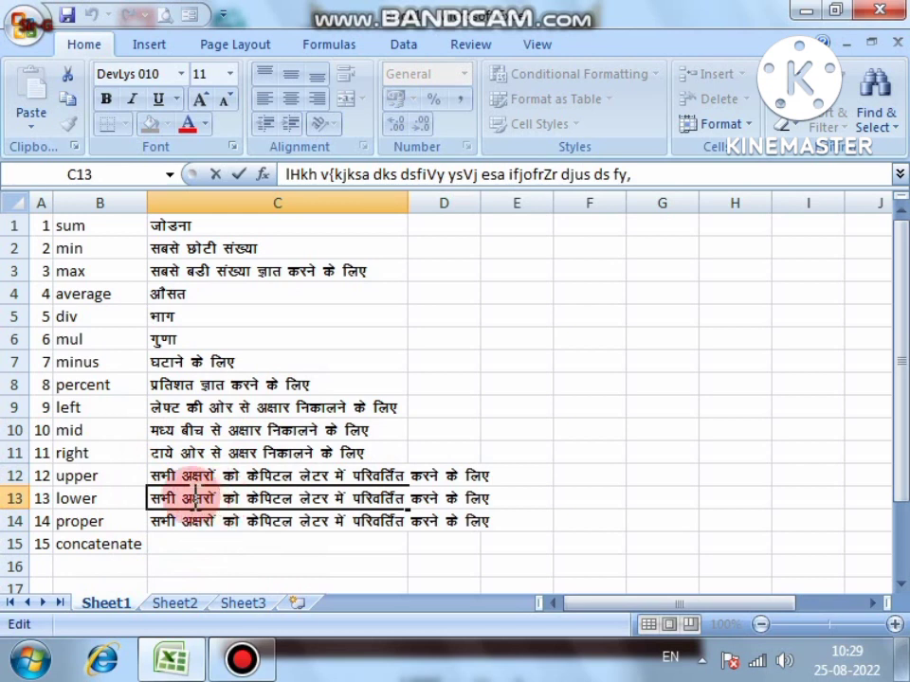
pyautogui.click(300, 500)
pyautogui.moveTo(299, 500); pyautogui.dragTo(248, 500)
pyautogui.write('Leky')
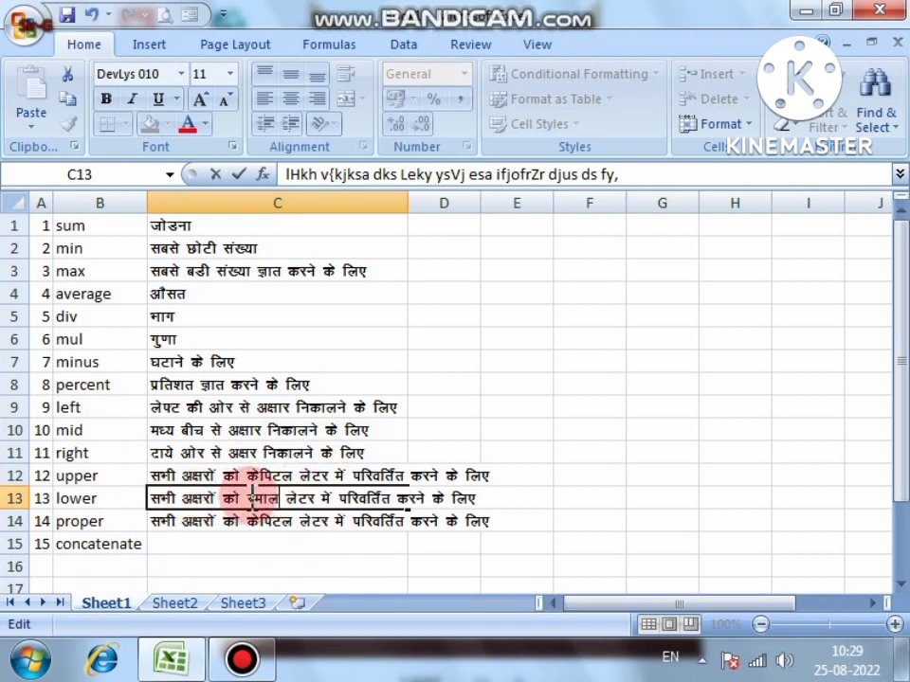
pyautogui.press('Return')
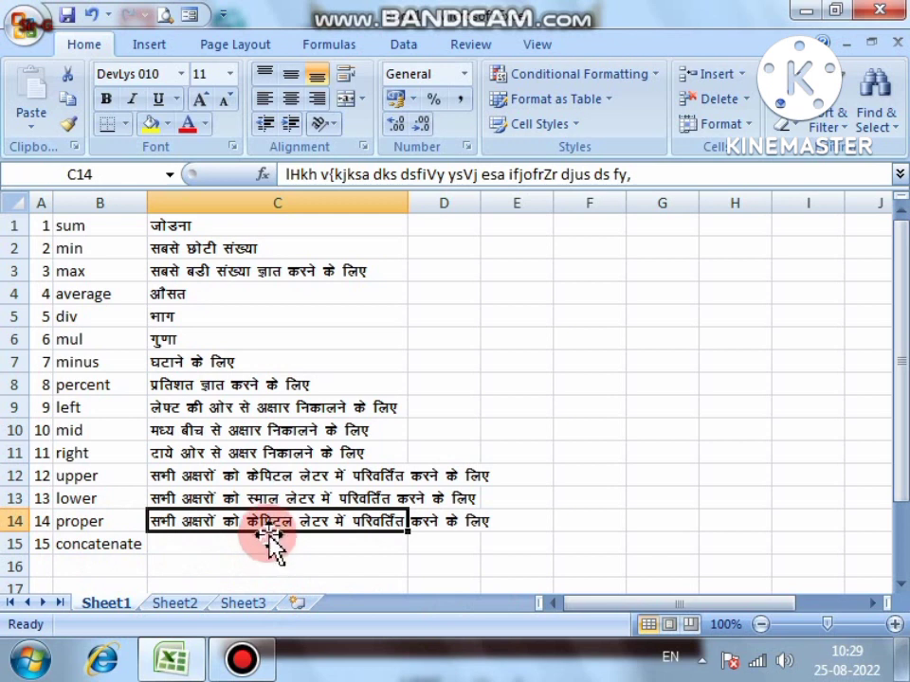
# In the description of the proper function in C14, replace "dks" (को) with "ds izFke v{kj" (के प्रथम अक्षर)
pyautogui.doubleClick(242, 520)
pyautogui.press('BackSpace')
pyautogui.press('BackSpace')
pyautogui.write('s izFke v{kj')
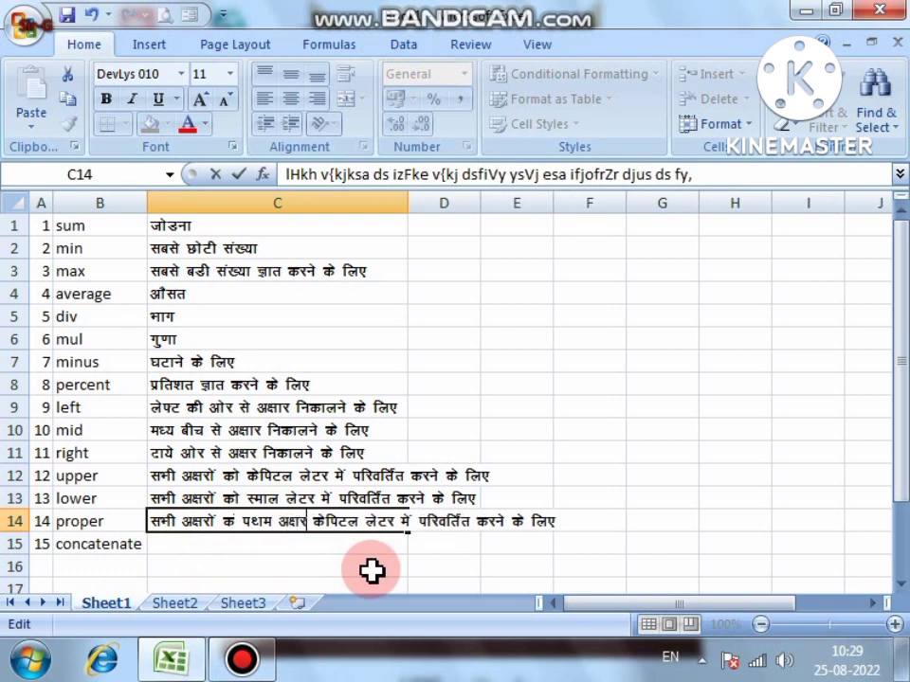
pyautogui.click(372, 569)
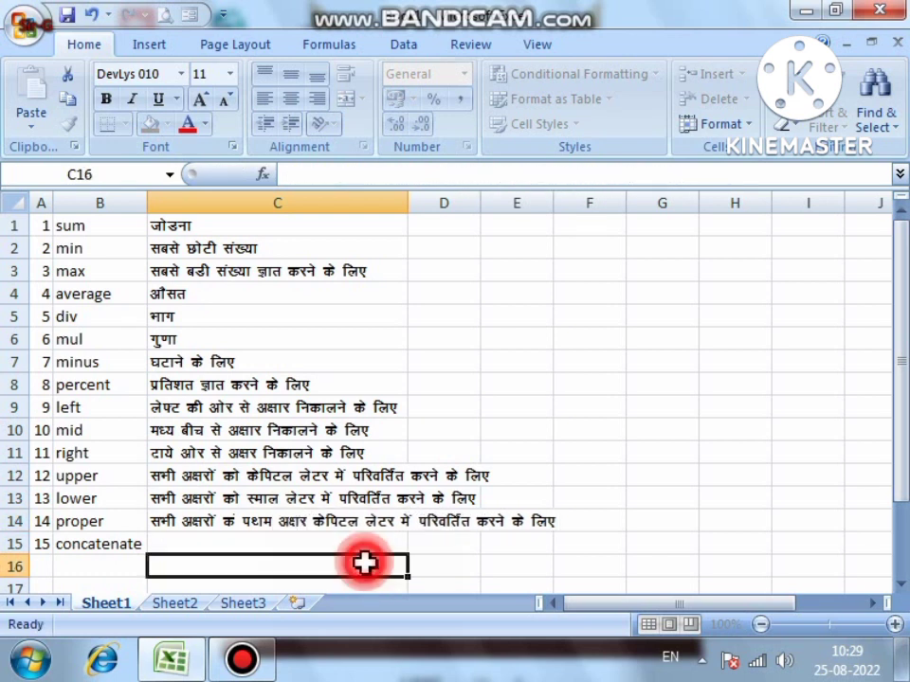
pyautogui.click(234, 540)
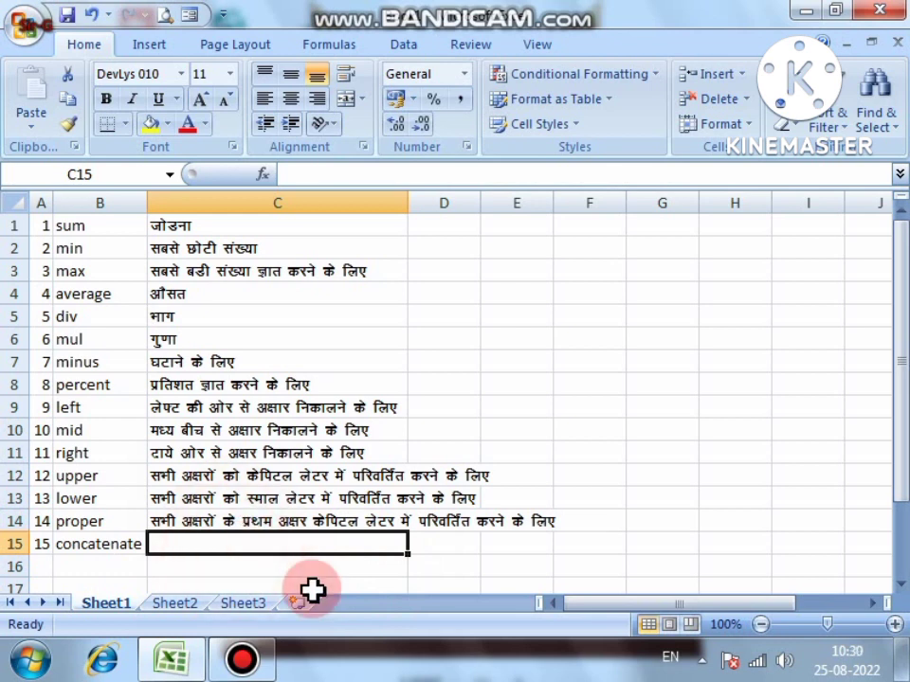
# Enter "'kCnksa dks tksMus ds fy," (शब्दों को जोडने के लिए) with a leading space in C15, and autofit the width of column C
pyautogui.write("'kCnksa dks tksMus d")
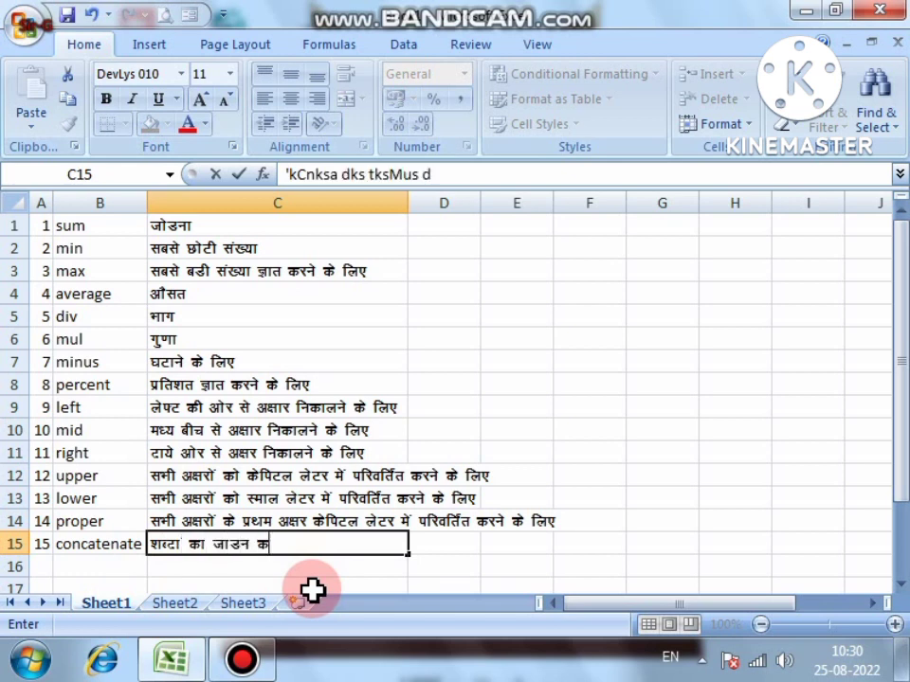
pyautogui.write('s fy,')
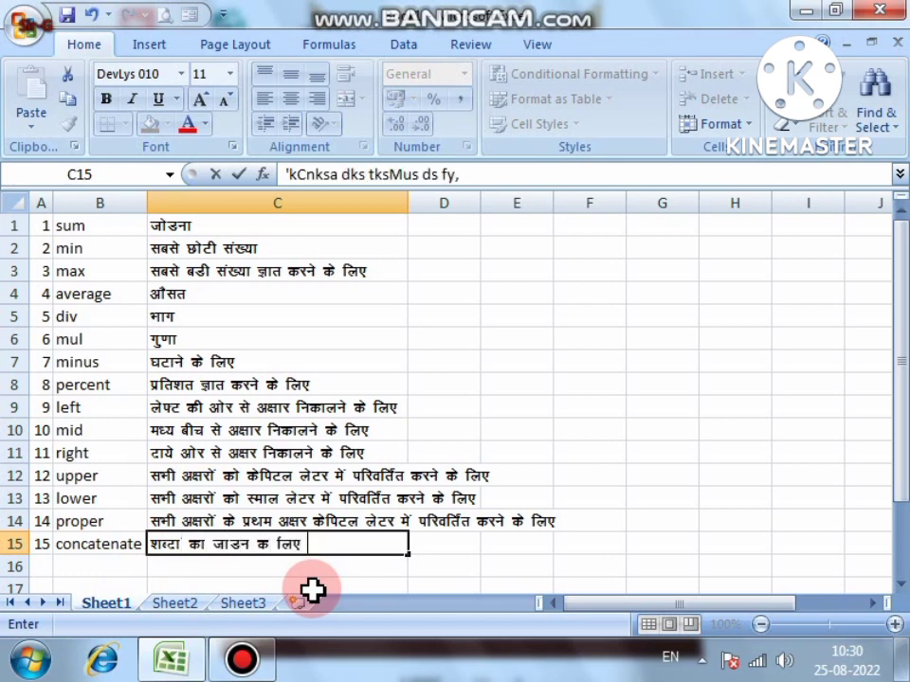
pyautogui.press('Return')
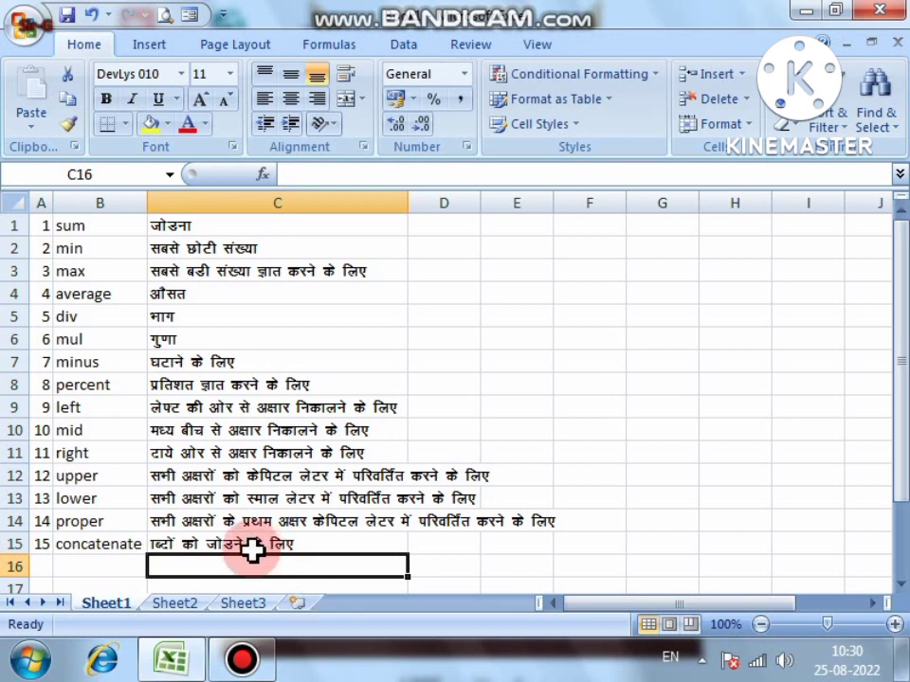
pyautogui.doubleClick(325, 542)
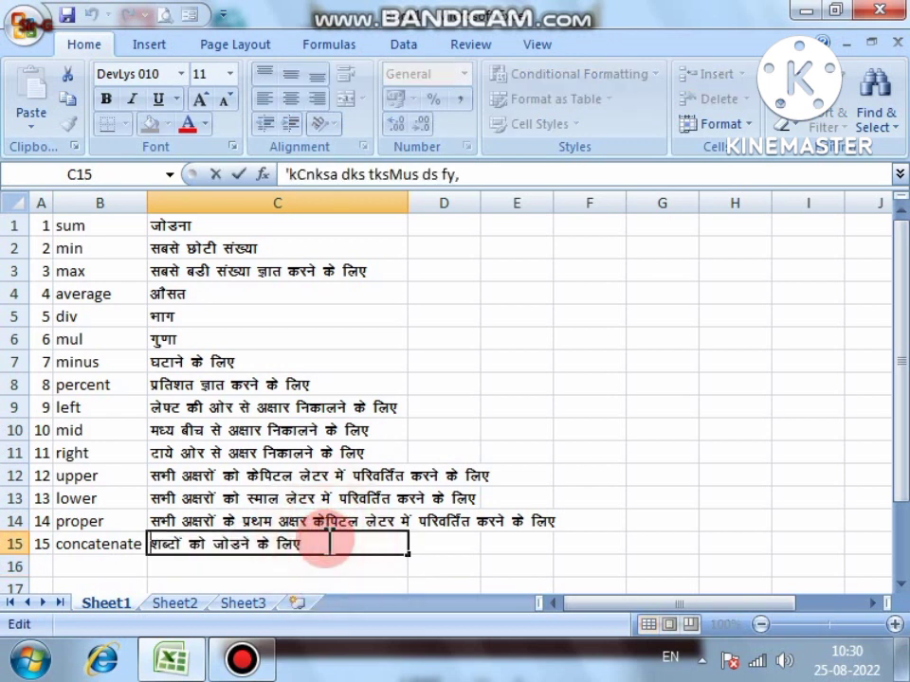
pyautogui.press('Return')
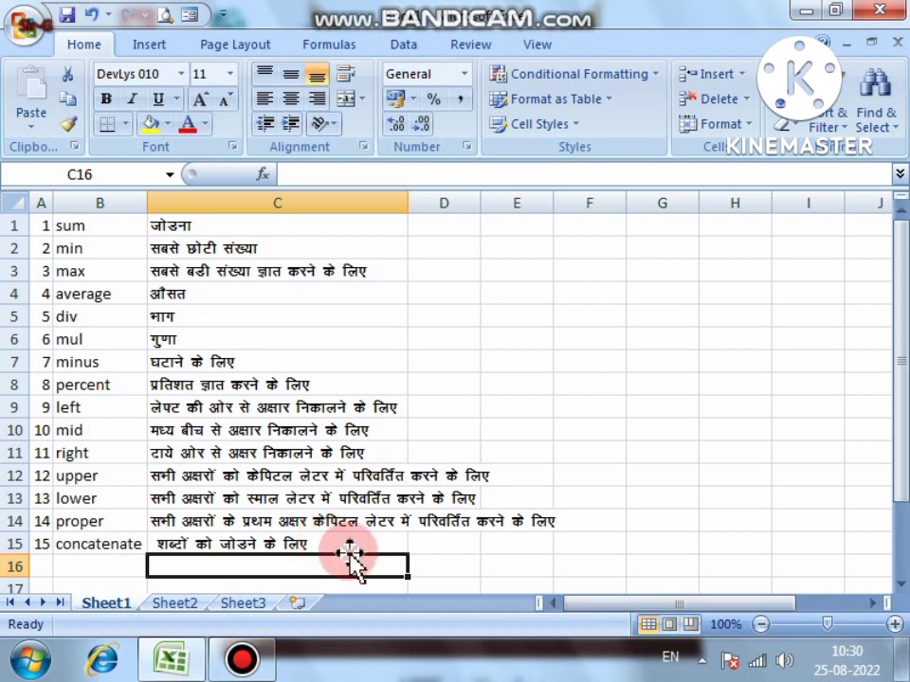
pyautogui.doubleClick(411, 201)
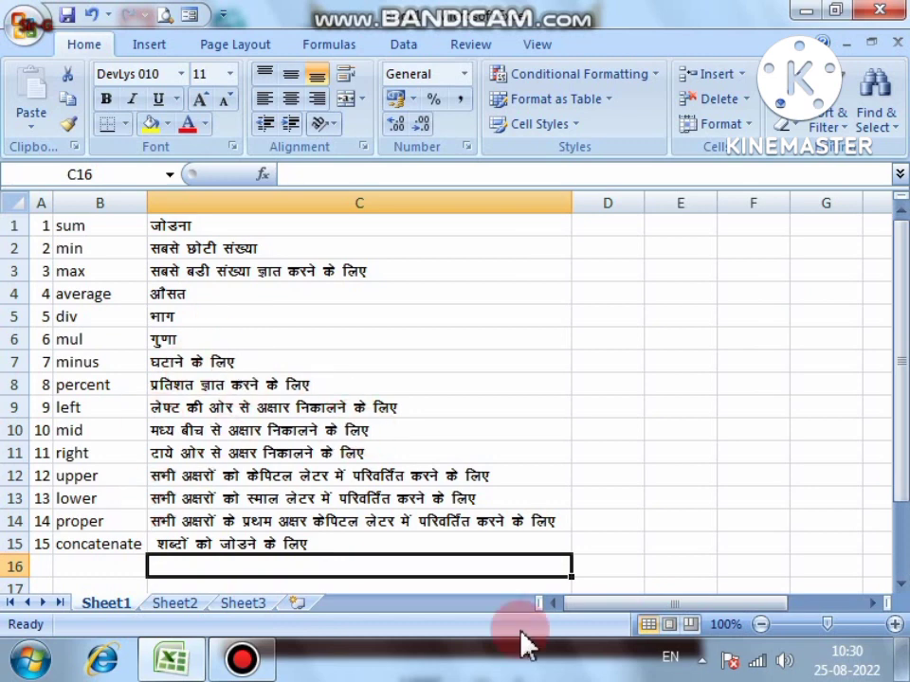
pyautogui.click(241, 661)
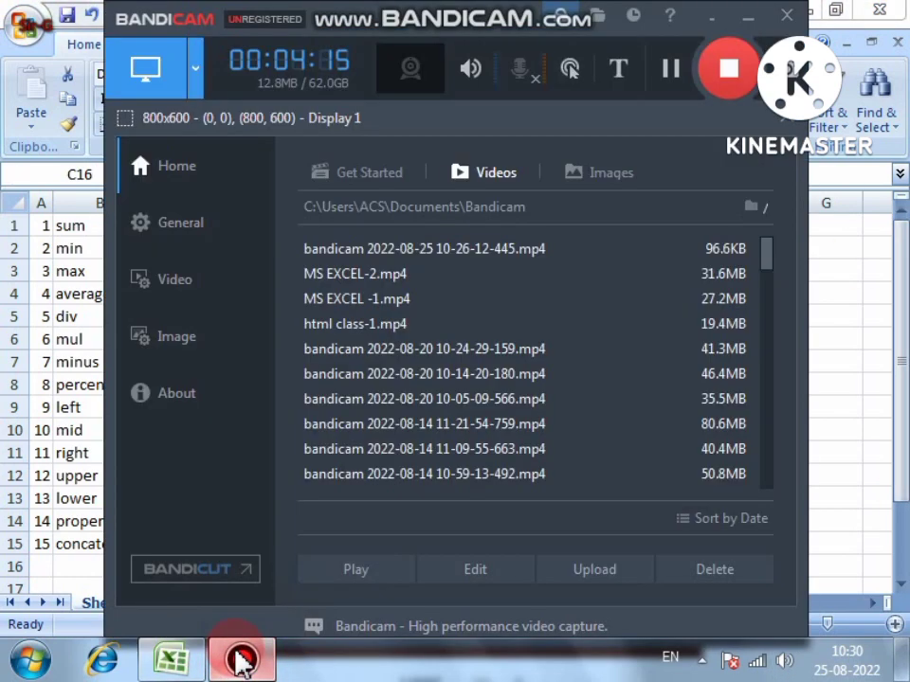
pyautogui.click(242, 660)
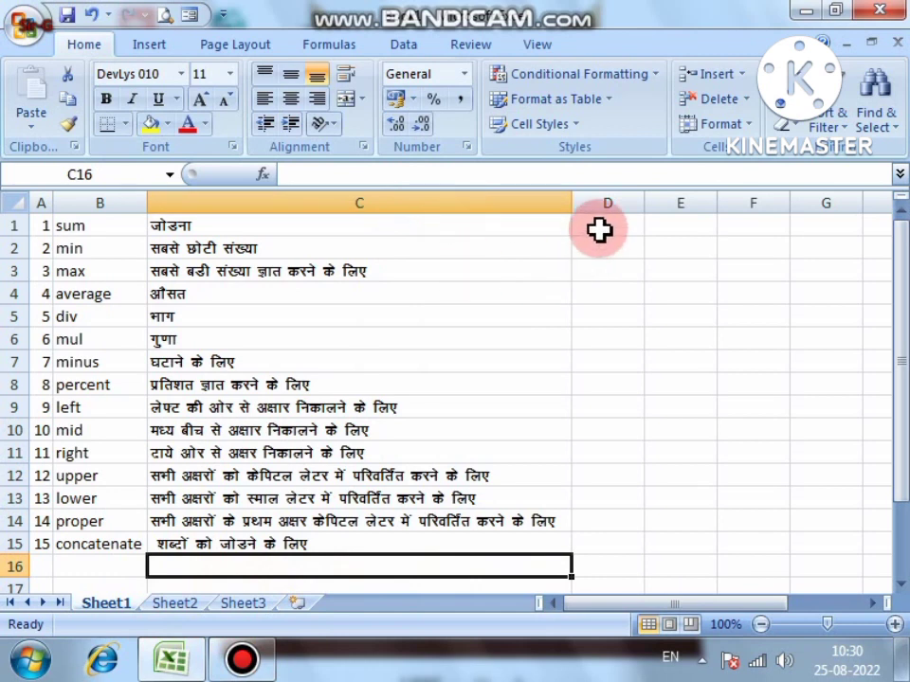
# Enter the sample numbers 10 in D1 and 20 in E1 beside the sum function
pyautogui.click(599, 229)
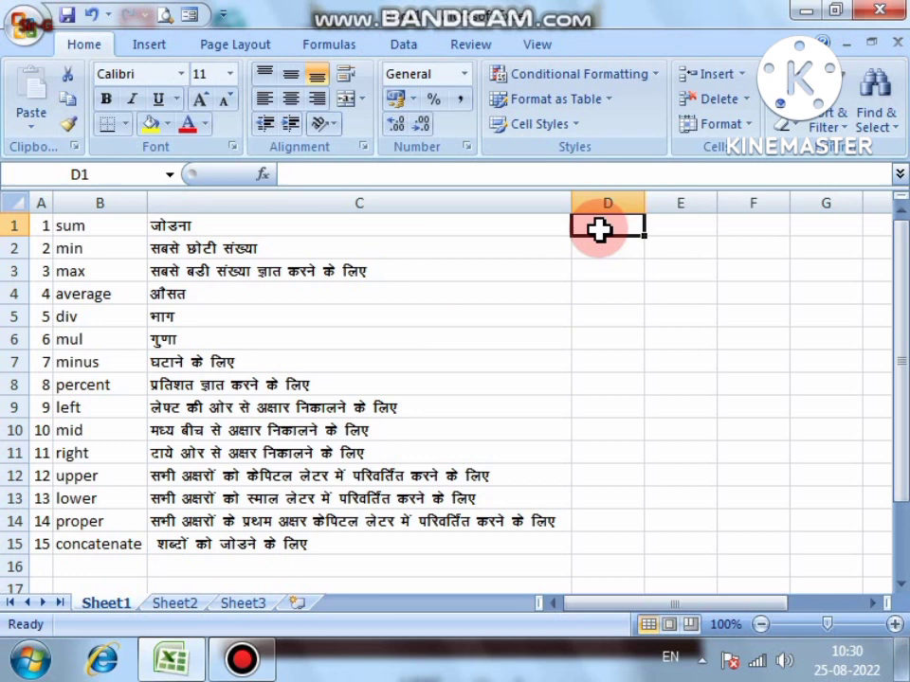
pyautogui.write('10')
pyautogui.press('Tab')
pyautogui.write('1')
pyautogui.press('BackSpace')
pyautogui.write('20')
pyautogui.press('Tab')
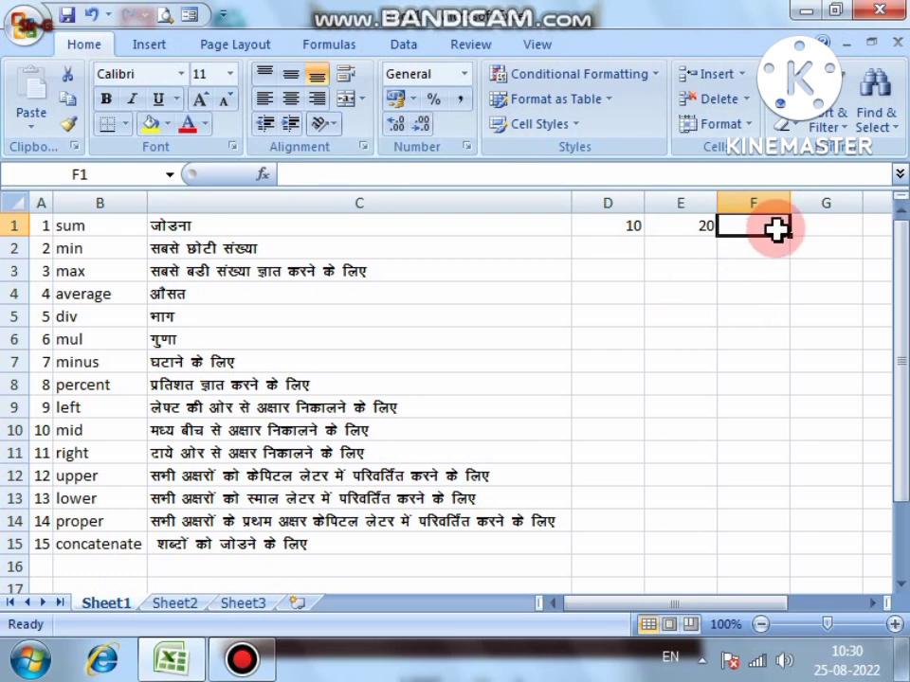
# Enter the formula =sum(D1,E1) in F1 to add the two sample numbers
pyautogui.write('=sum')
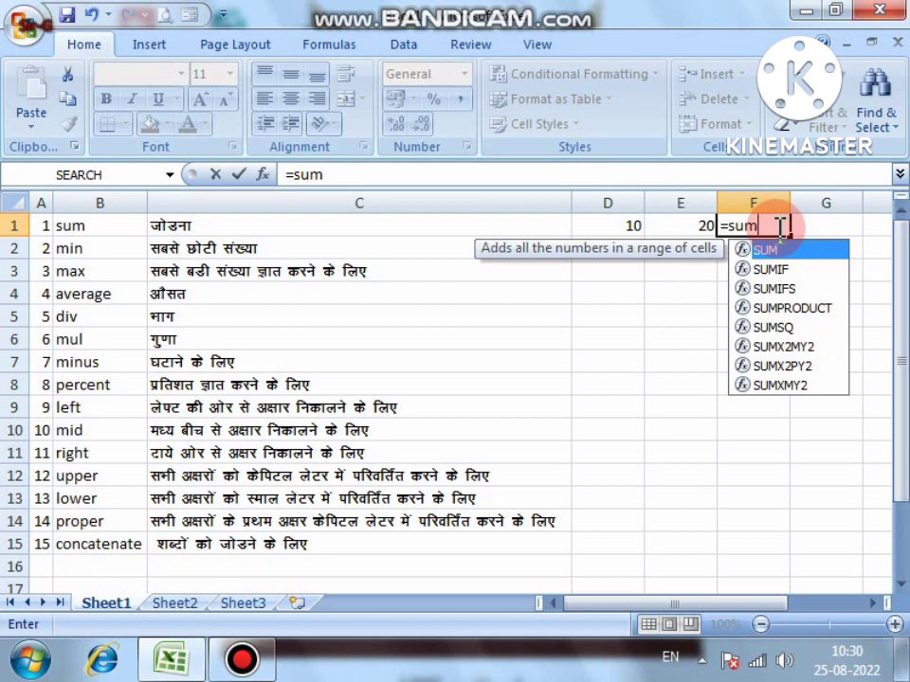
pyautogui.write('(')
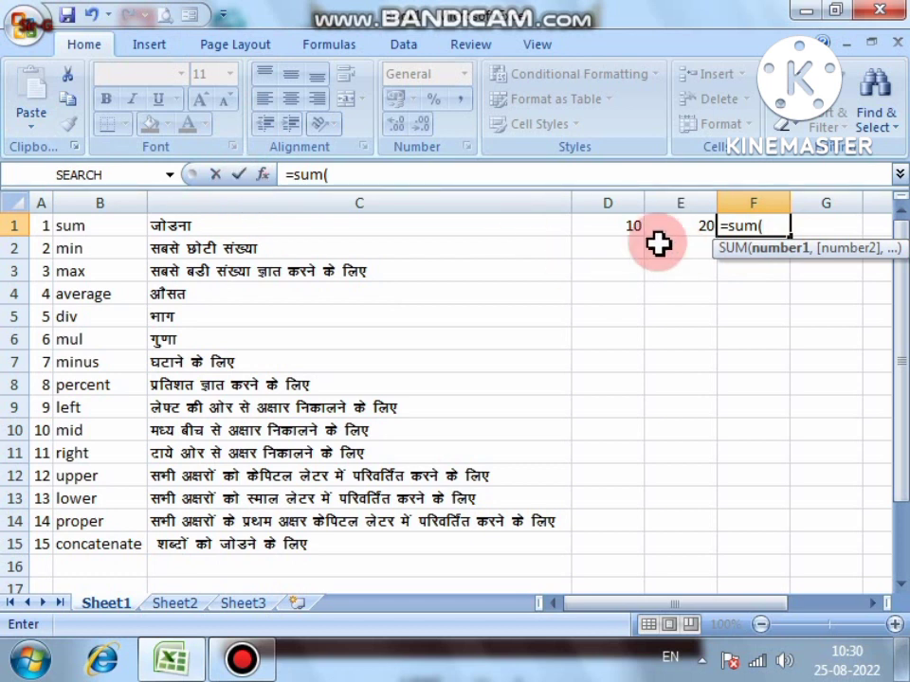
pyautogui.click(609, 225)
pyautogui.write(',')
pyautogui.click(666, 225)
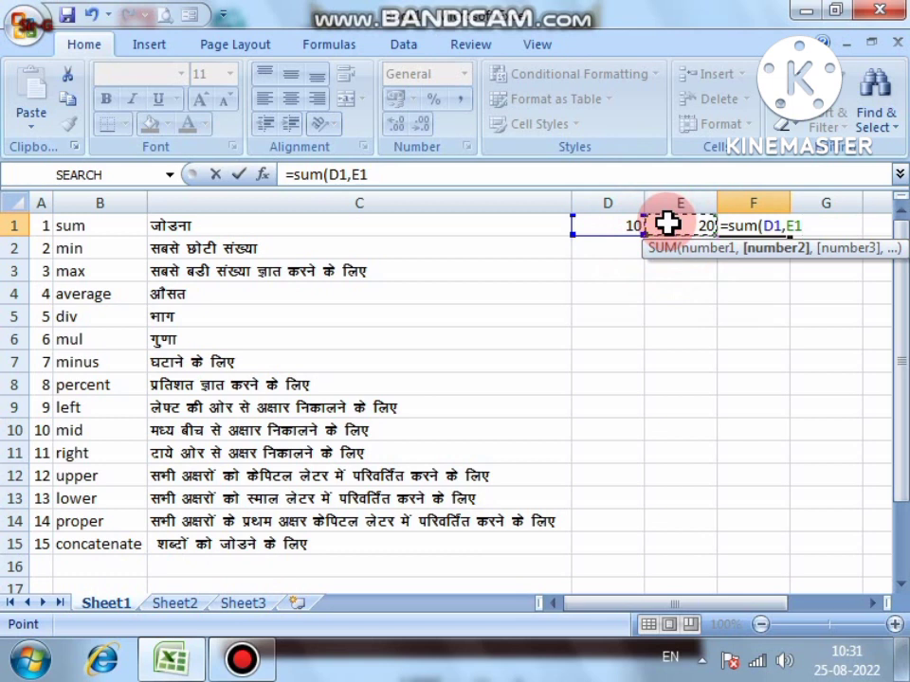
pyautogui.write(')')
pyautogui.press('Return')
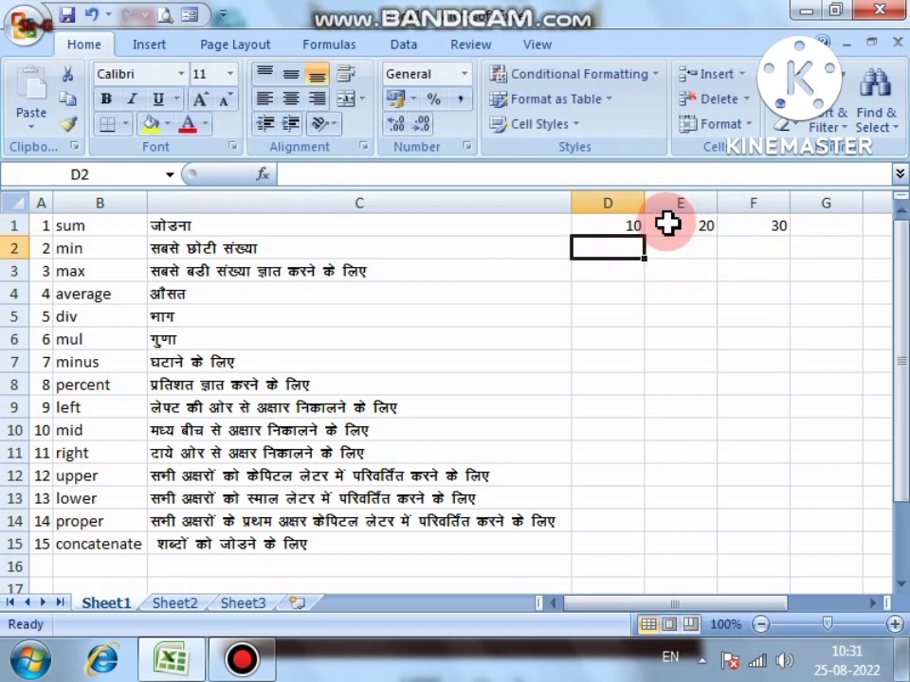
# In the F1 formula, replace the separate cell arguments with the range D1:E1 so it reads =SUM(D1:E1)
pyautogui.click(778, 230)
pyautogui.doubleClick(778, 230)
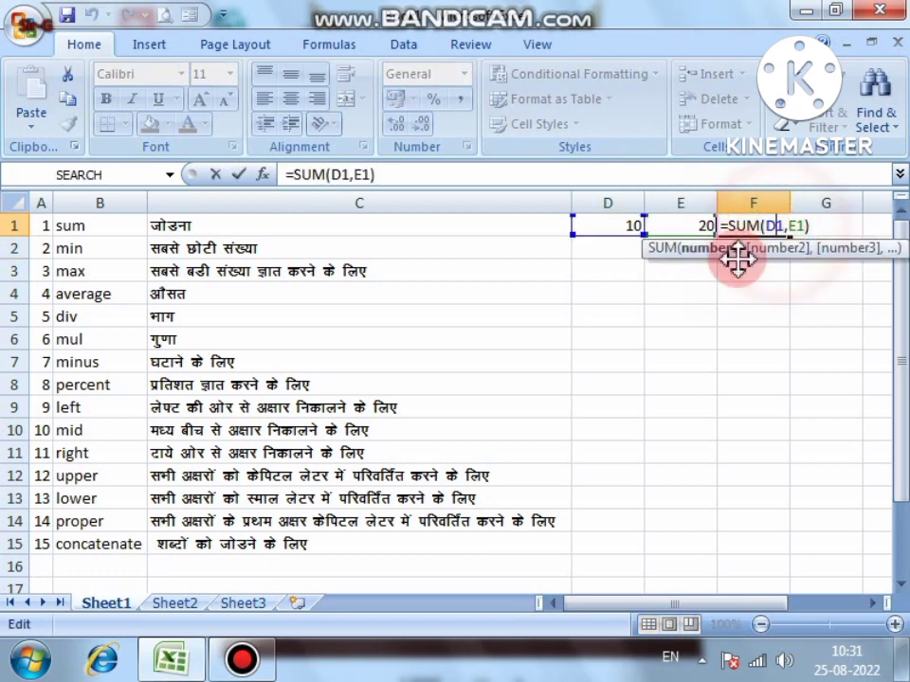
pyautogui.moveTo(765, 226); pyautogui.dragTo(802, 226)
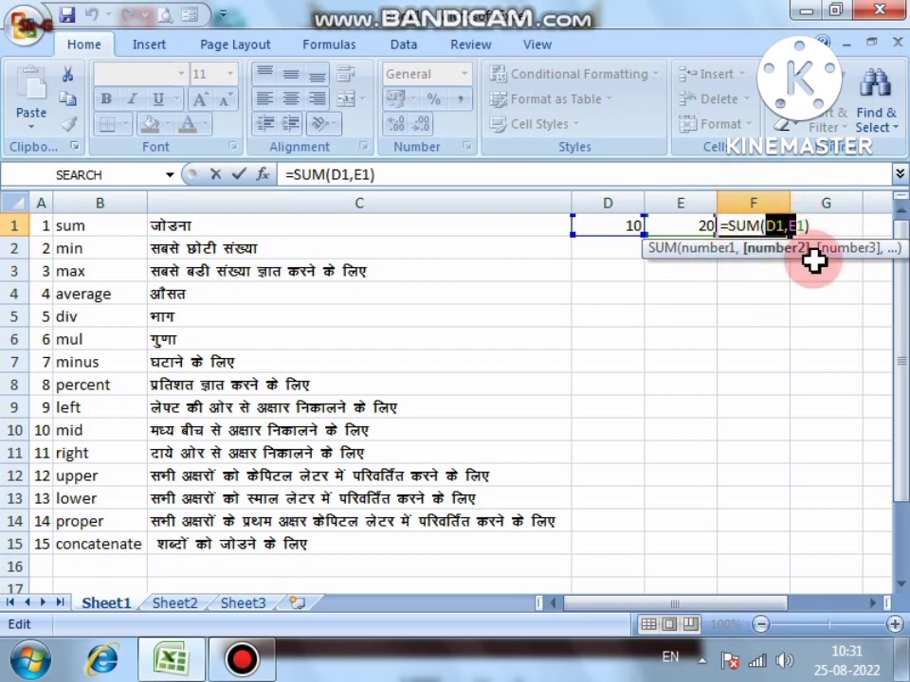
pyautogui.write('1')
pyautogui.press('BackSpace')
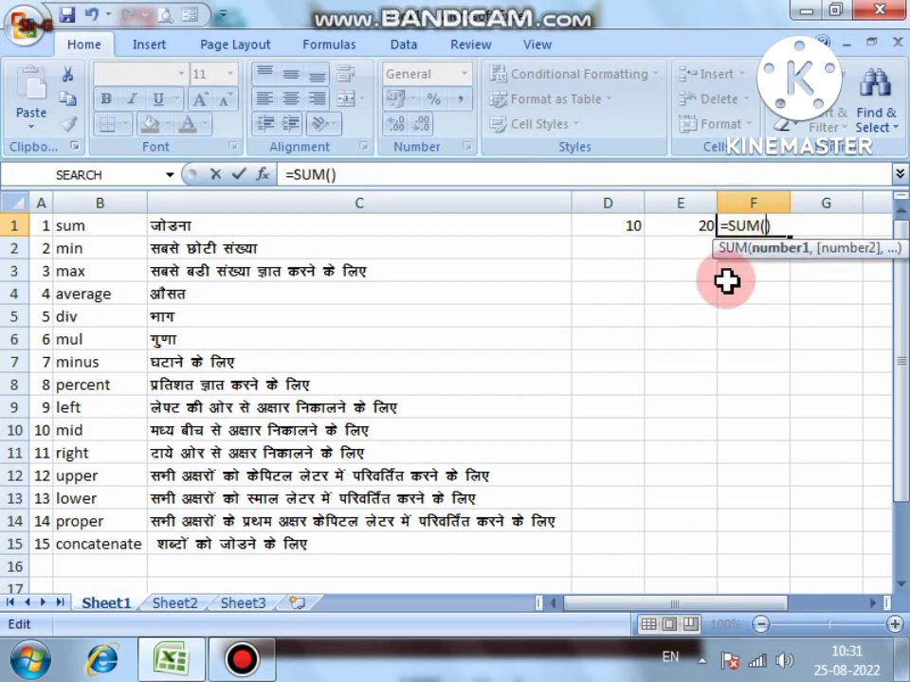
pyautogui.click(630, 227)
pyautogui.moveTo(631, 228); pyautogui.dragTo(670, 227)
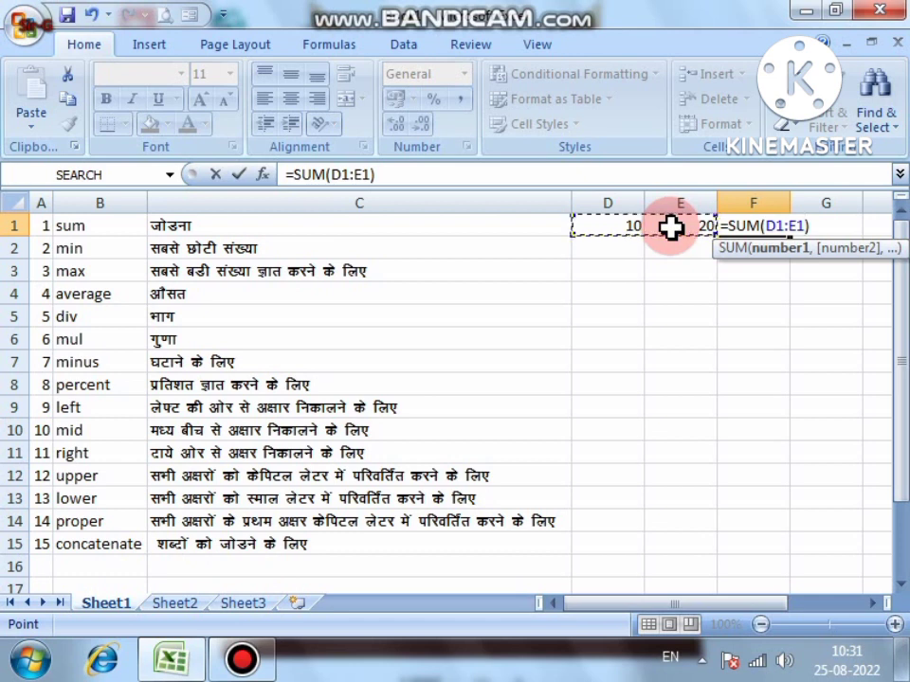
pyautogui.press('Return')
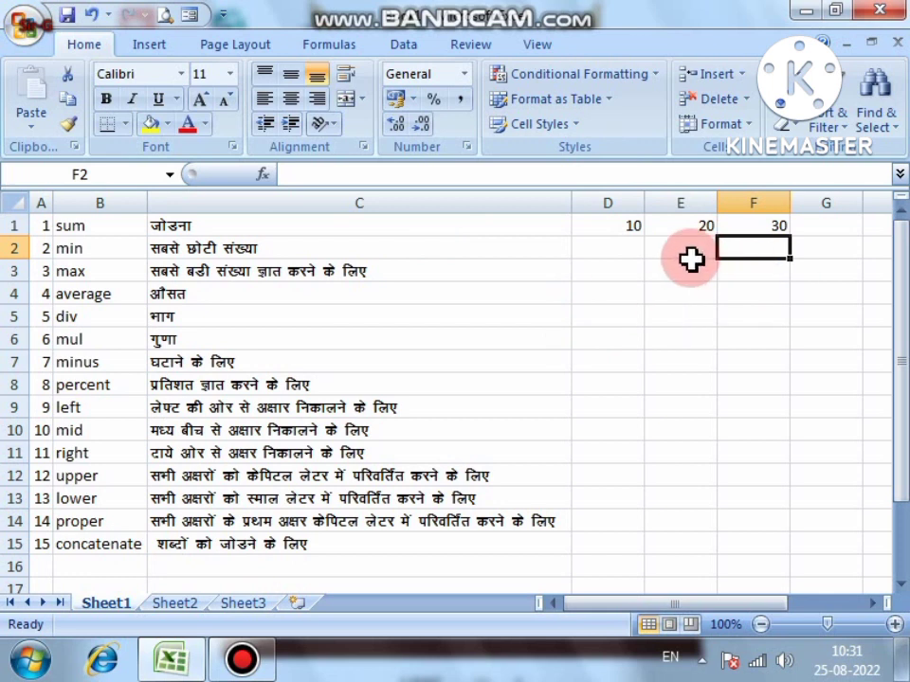
# Enter the formula =min(D1:F1) in F2 to find the smallest number in row 1
pyautogui.write('=')
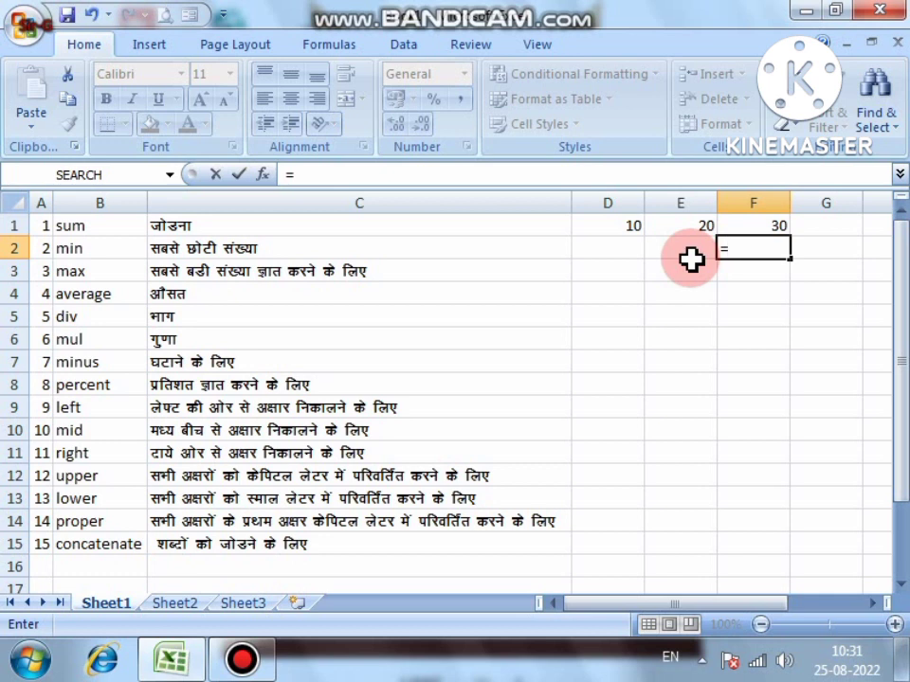
pyautogui.write('min')
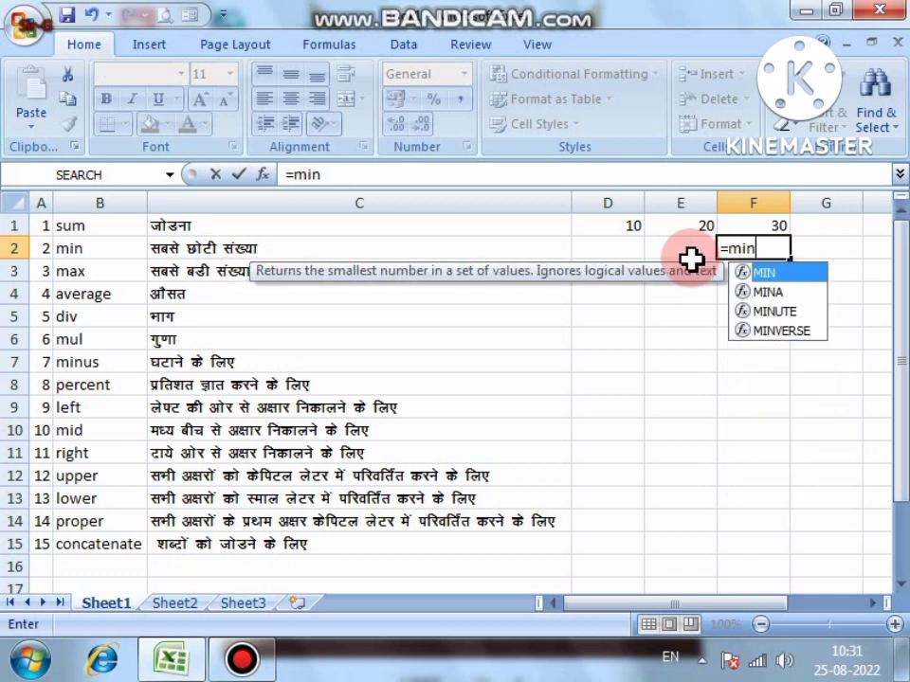
pyautogui.write('(')
pyautogui.moveTo(629, 224); pyautogui.dragTo(742, 222)
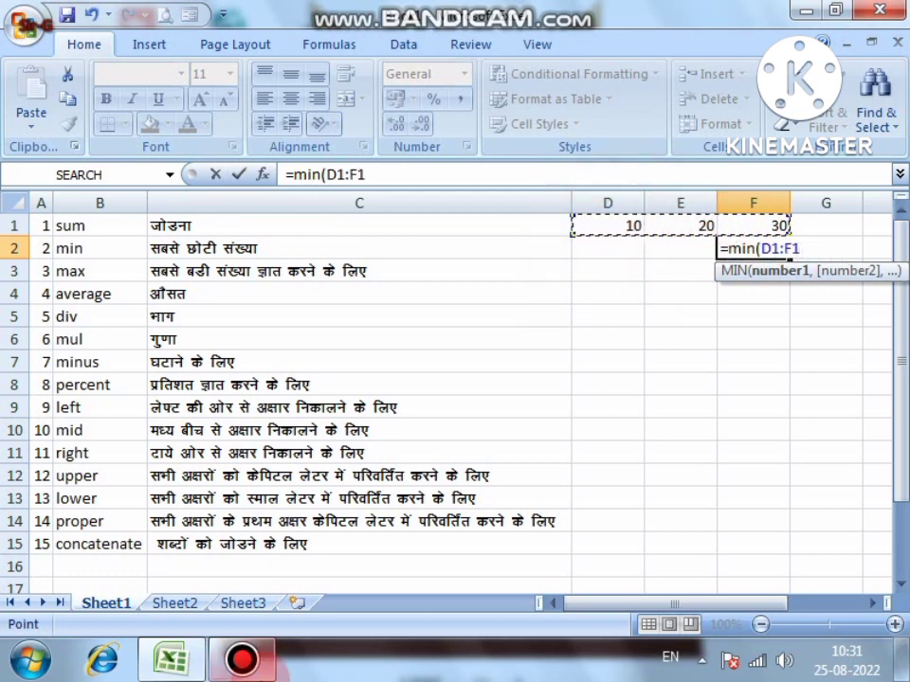
pyautogui.write(')')
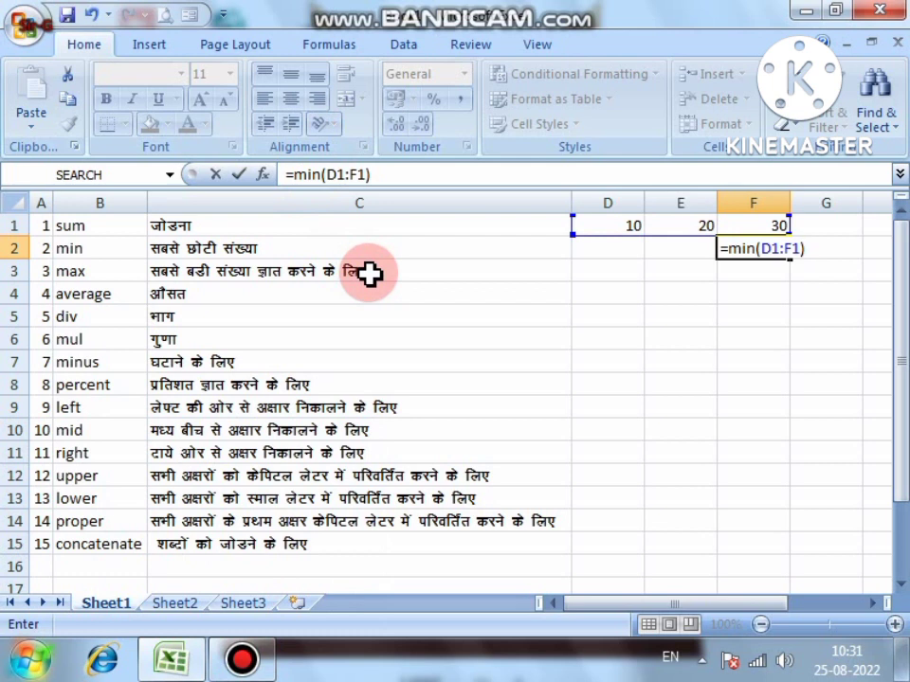
pyautogui.press('Return')
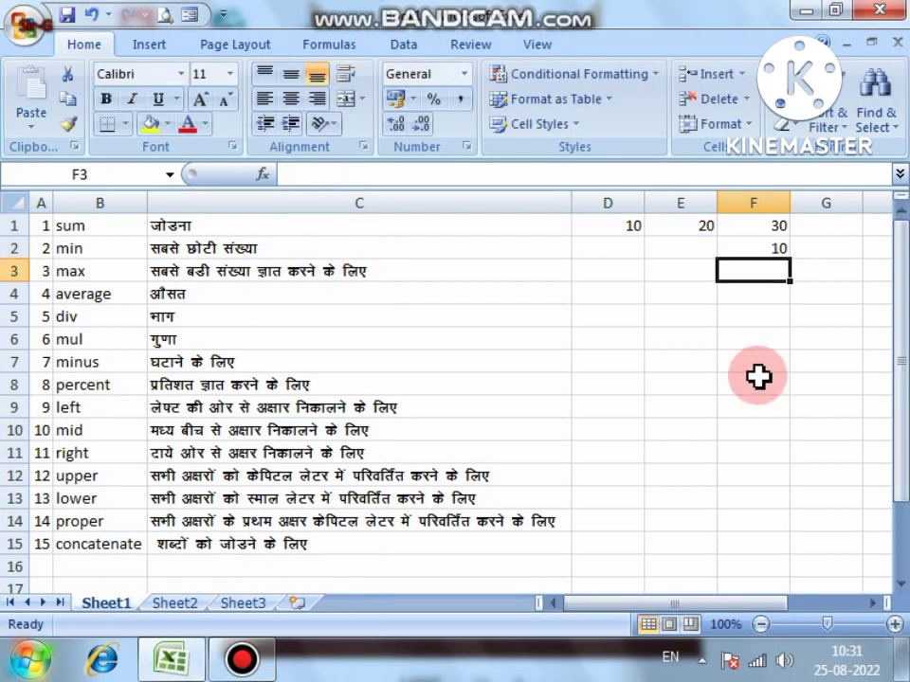
# Enter the formula =max(D1:F1) in F3 to find the largest number in row 1
pyautogui.write('=max')
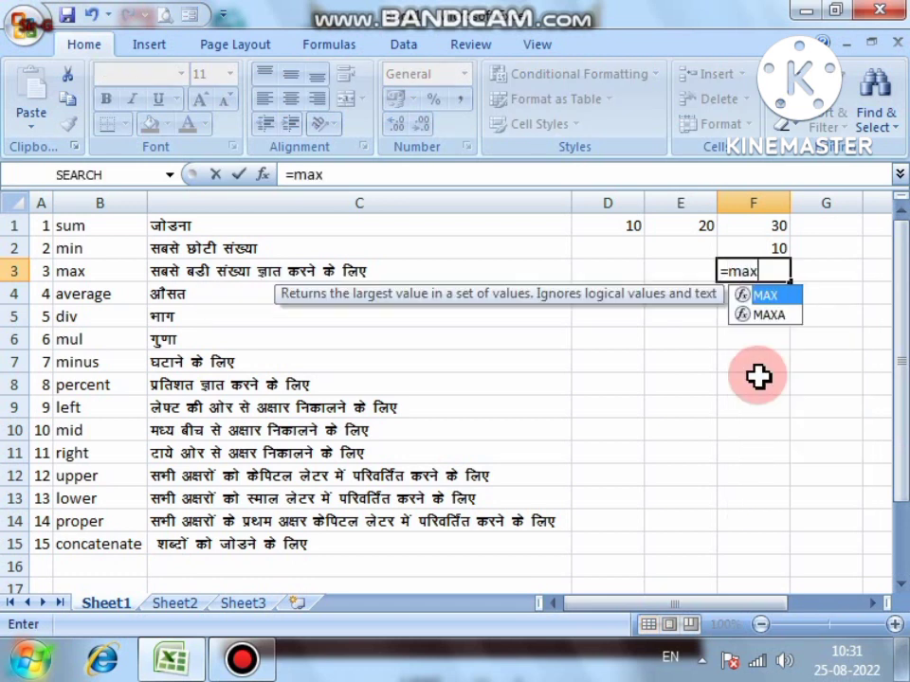
pyautogui.write('(')
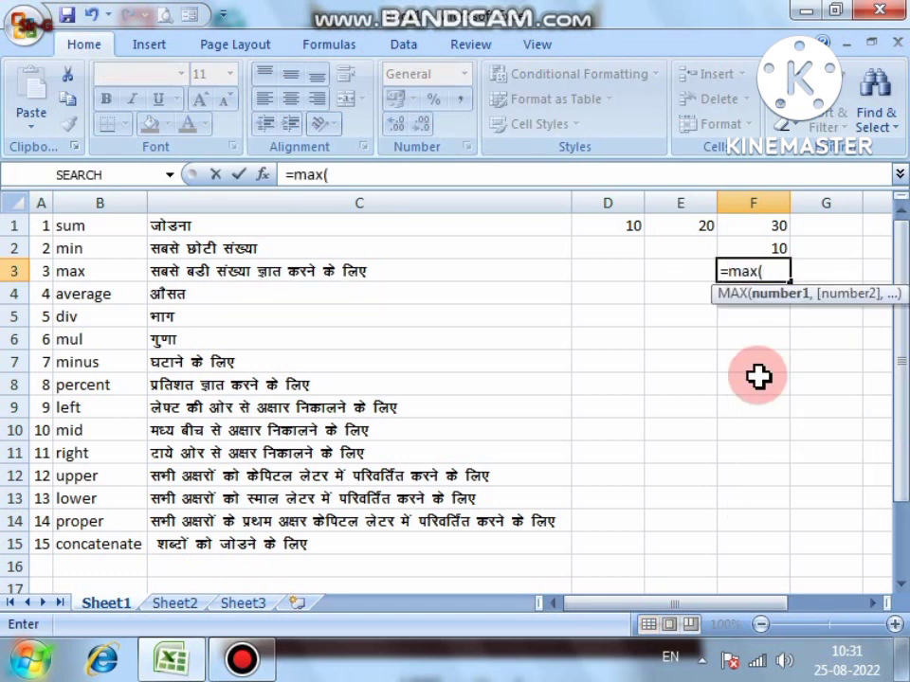
pyautogui.moveTo(604, 224); pyautogui.dragTo(764, 229)
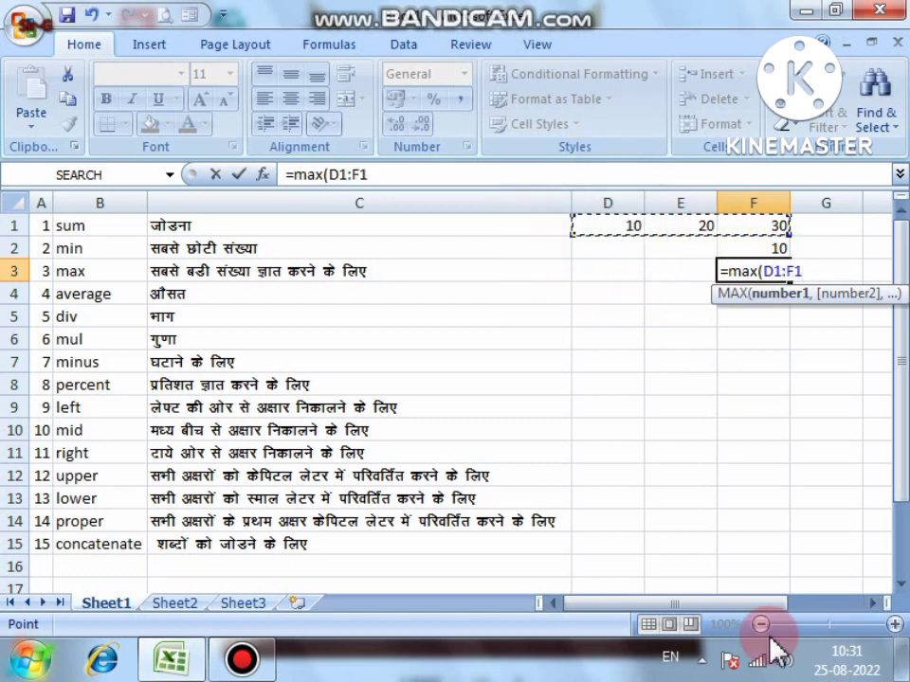
pyautogui.write(')')
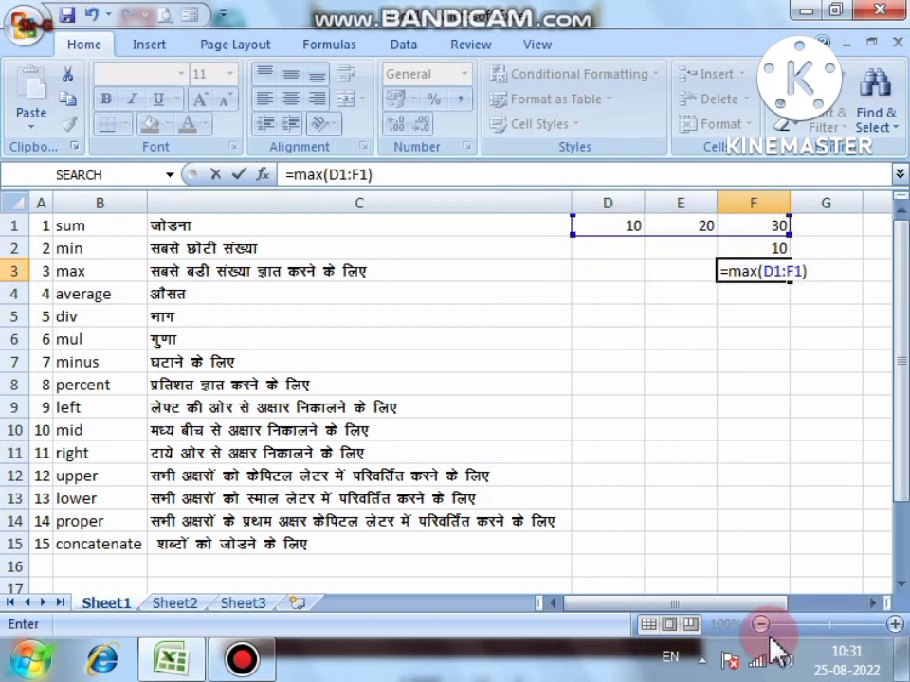
pyautogui.press('Return')
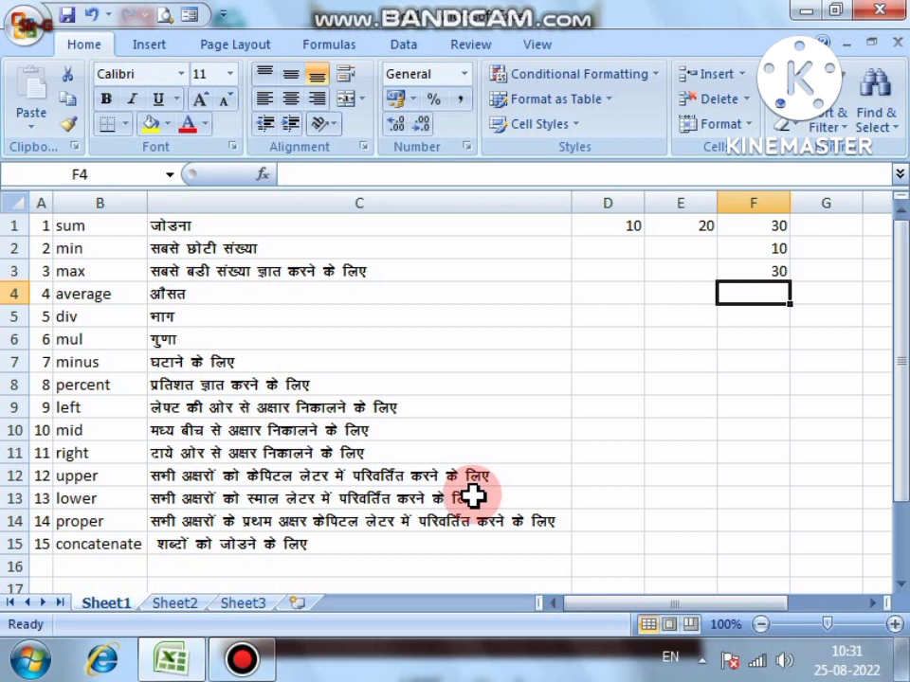
# Enter the formula =average(D1:F1) in F4 to average the numbers in row 1
pyautogui.write('=average')
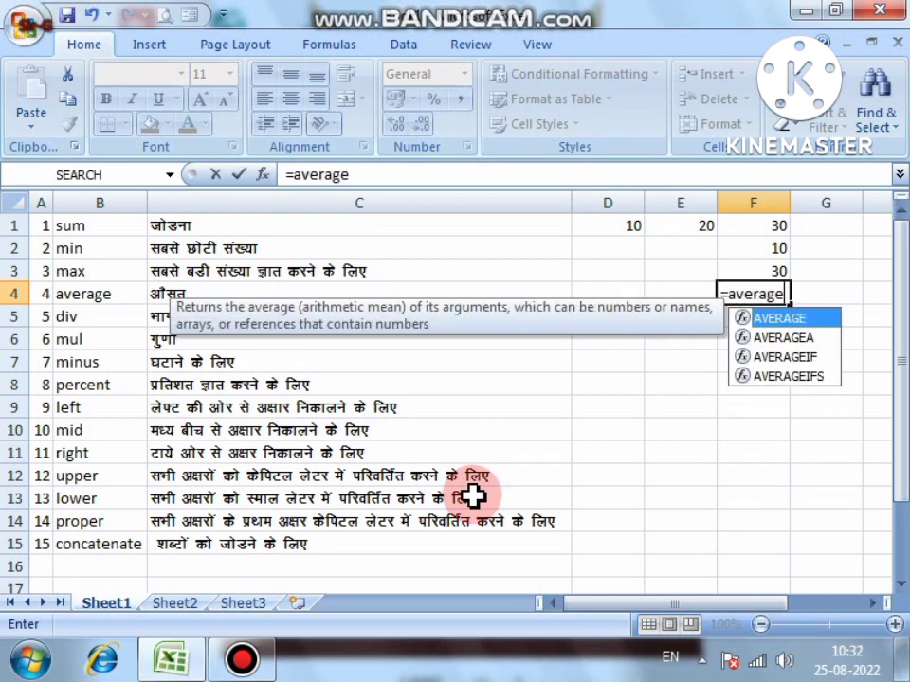
pyautogui.write('(')
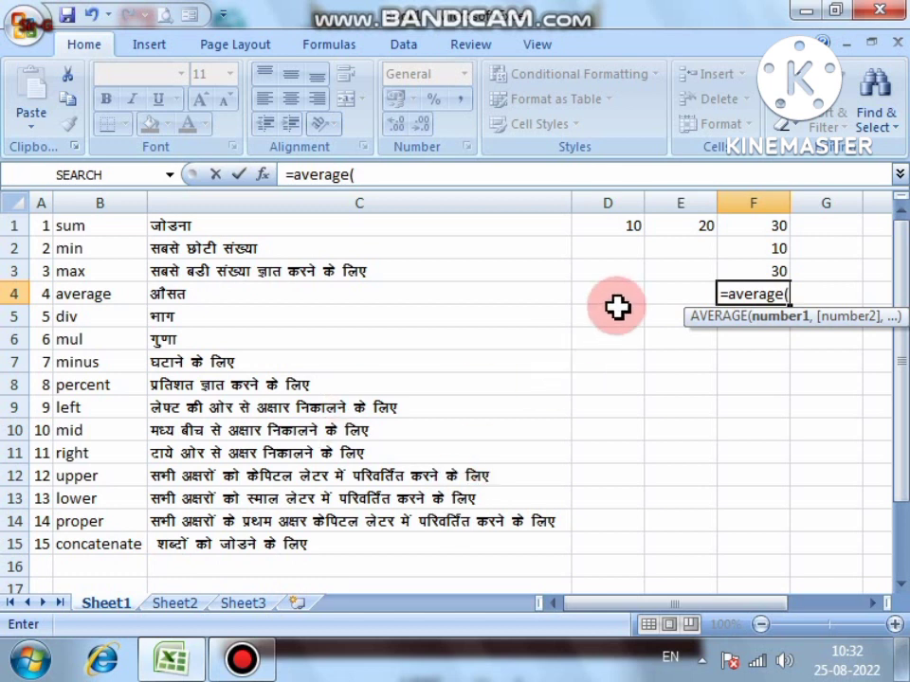
pyautogui.moveTo(633, 225); pyautogui.dragTo(751, 227)
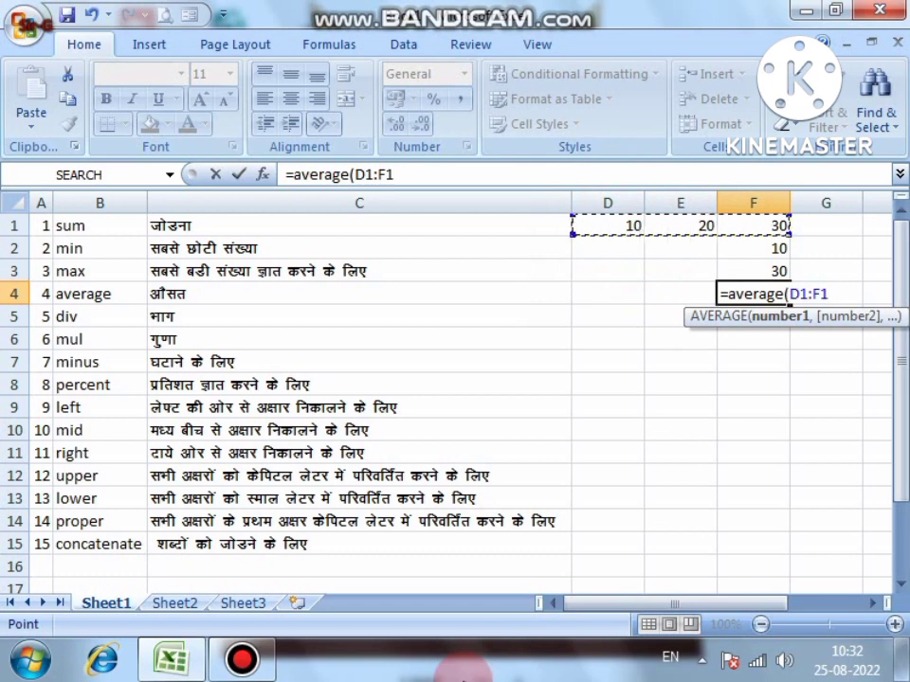
pyautogui.write(')')
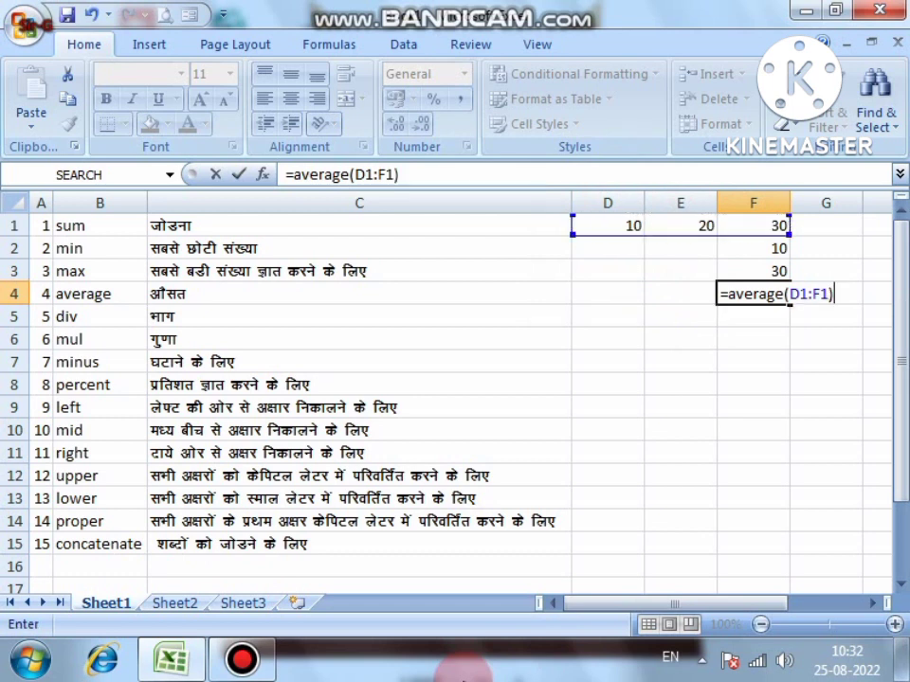
pyautogui.press('Return')
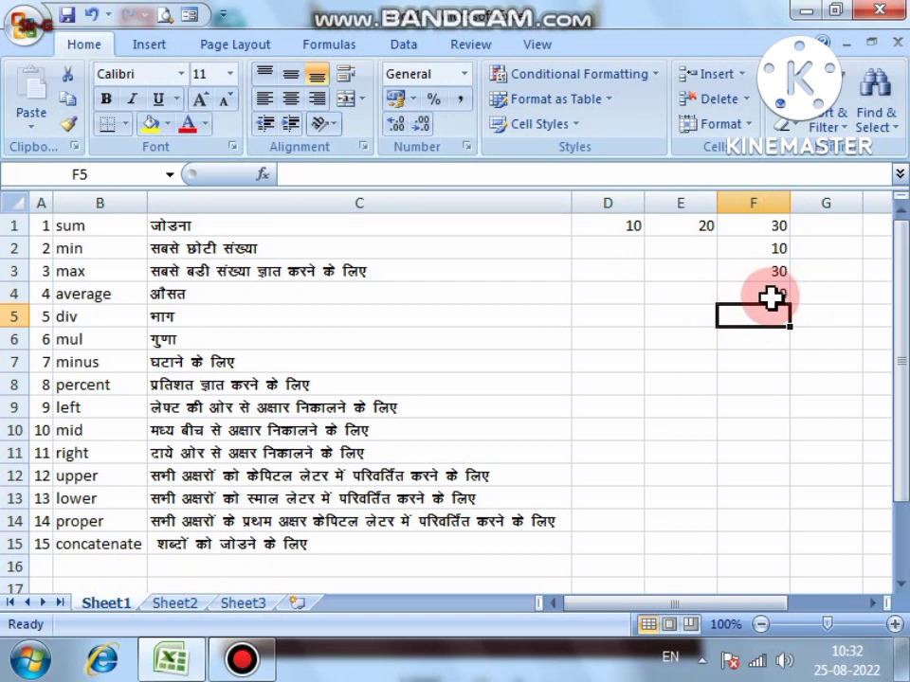
# Enter the formula =D1+E1+F1/3 in G4 to try averaging the row 1 numbers manually
pyautogui.click(815, 293)
pyautogui.write('=')
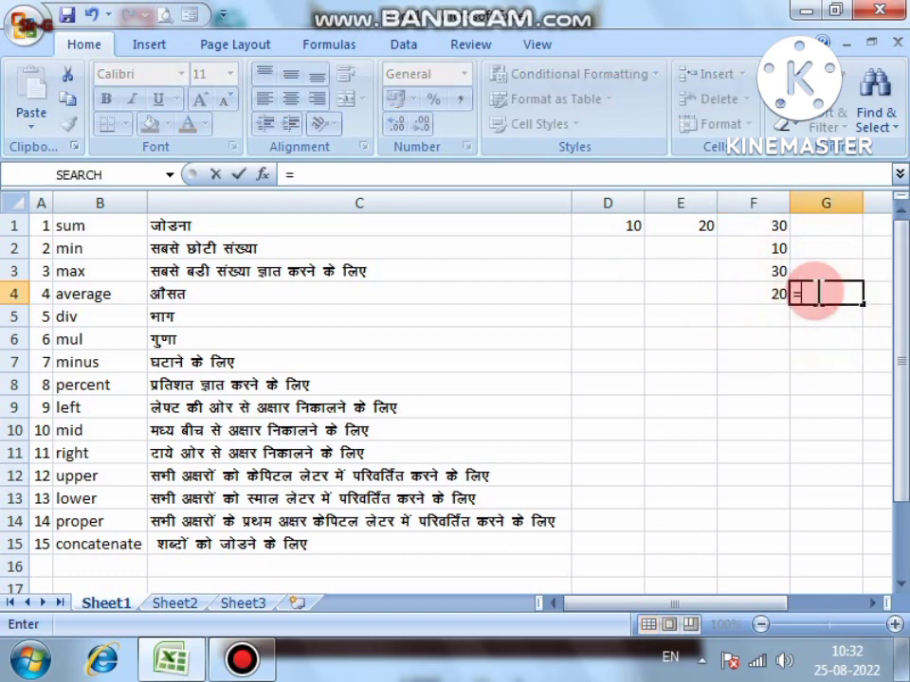
pyautogui.click(621, 228)
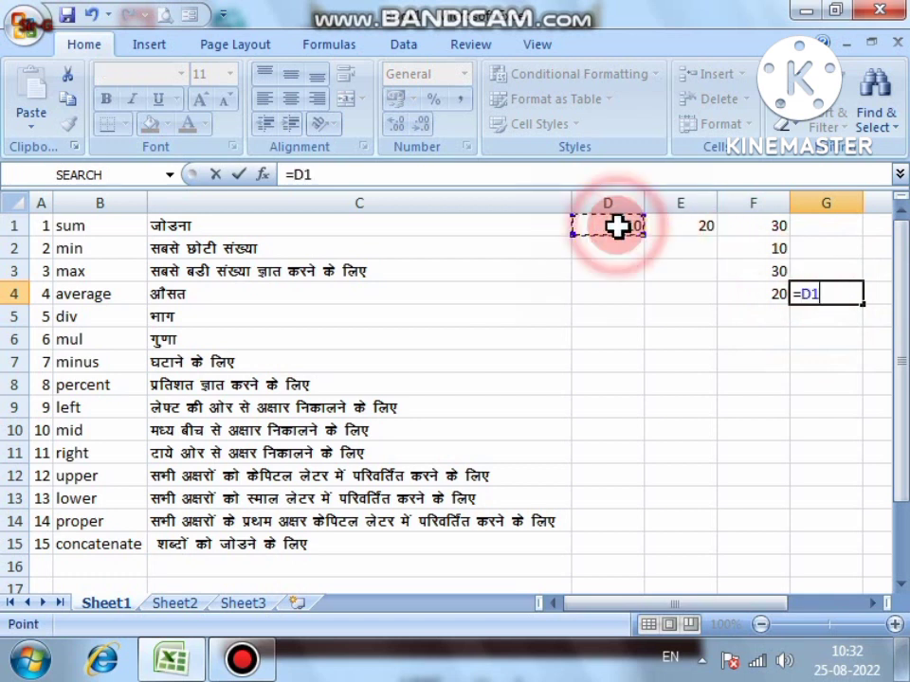
pyautogui.write('+')
pyautogui.click(689, 227)
pyautogui.write('+')
pyautogui.click(754, 223)
pyautogui.write('+')
pyautogui.press('BackSpace')
pyautogui.write('/3')
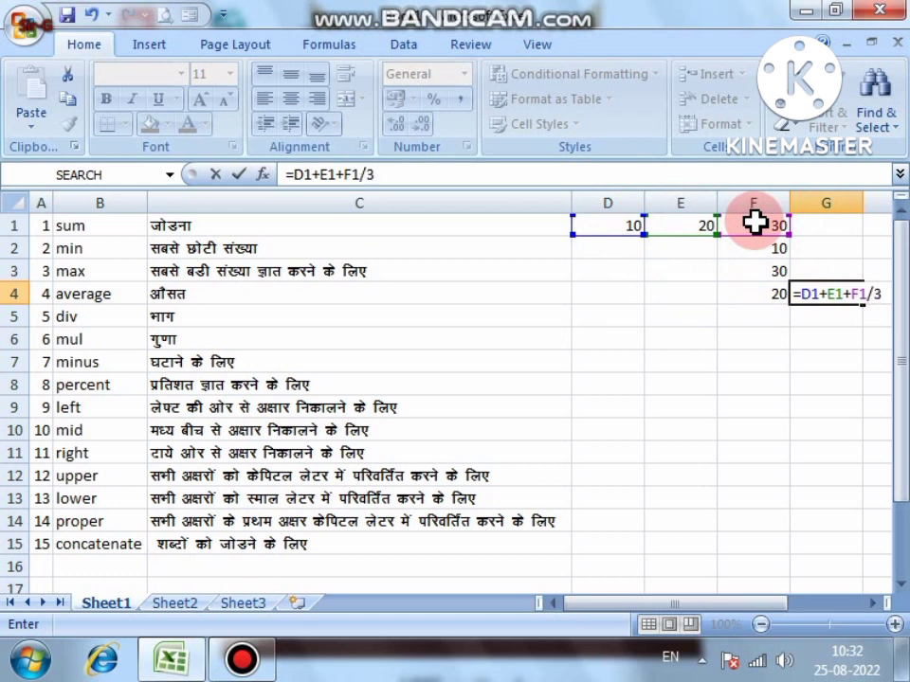
pyautogui.press('Return')
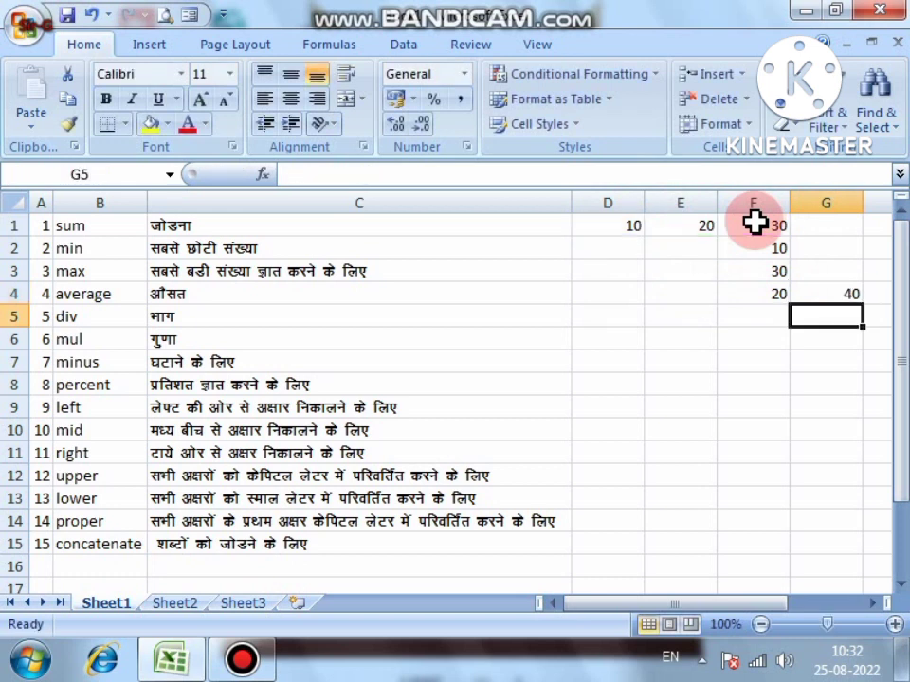
# Remove the division by 3 from the G4 formula so it reads =D1+E1+F1
pyautogui.doubleClick(843, 299)
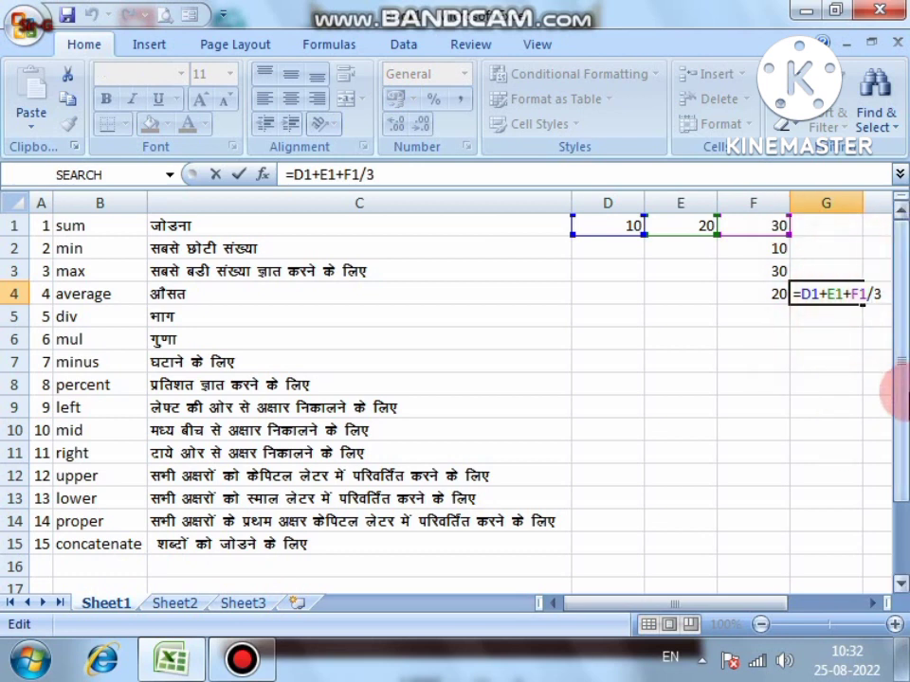
pyautogui.press('Delete')
pyautogui.press('Delete')
pyautogui.press('Return')
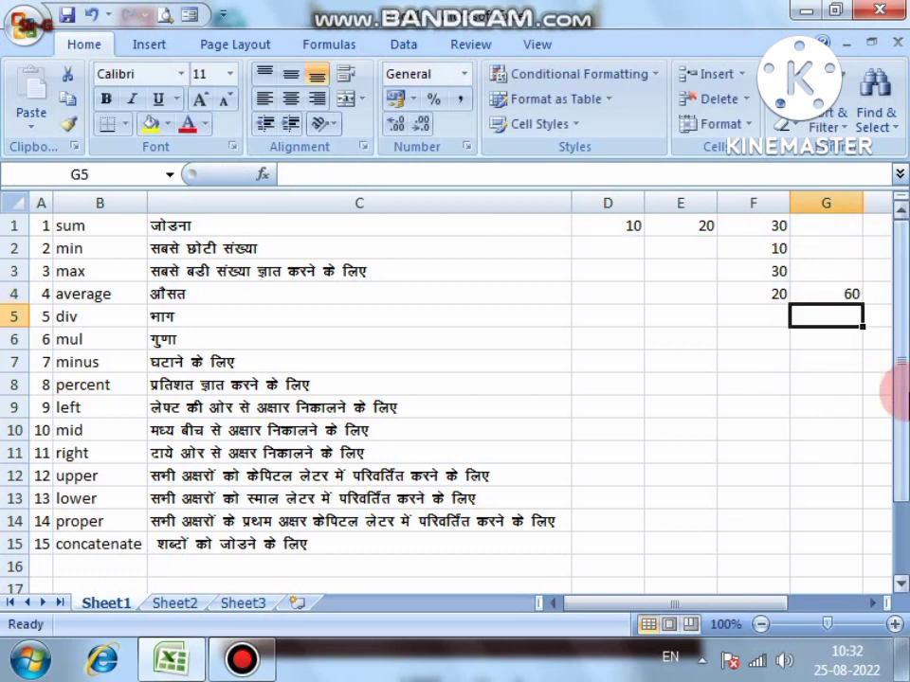
# Enter the formula =G4/3 in G5 to divide the row 1 total by three
pyautogui.write('=')
pyautogui.click(806, 291)
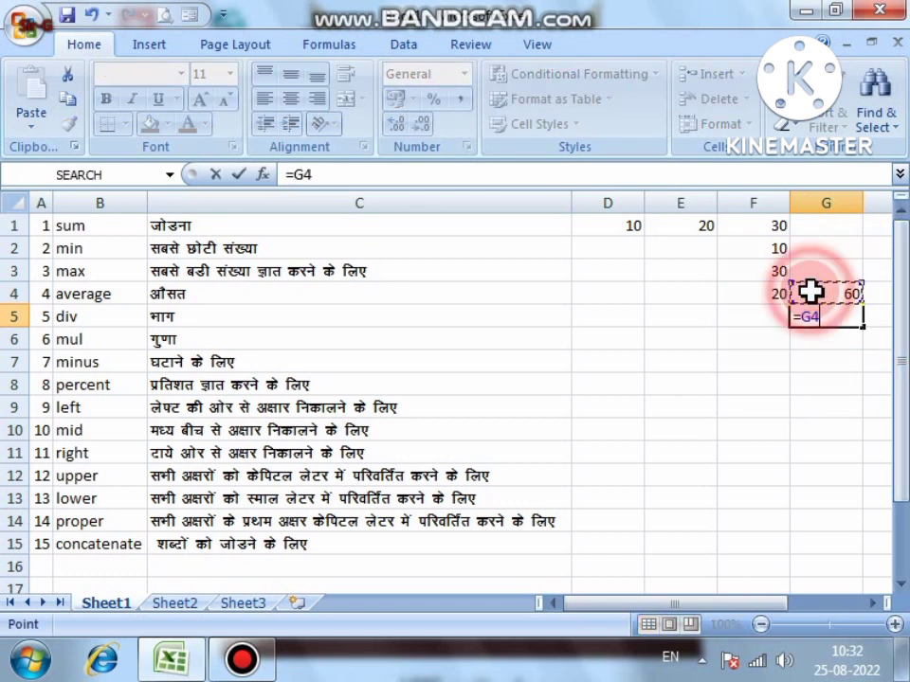
pyautogui.write('/3')
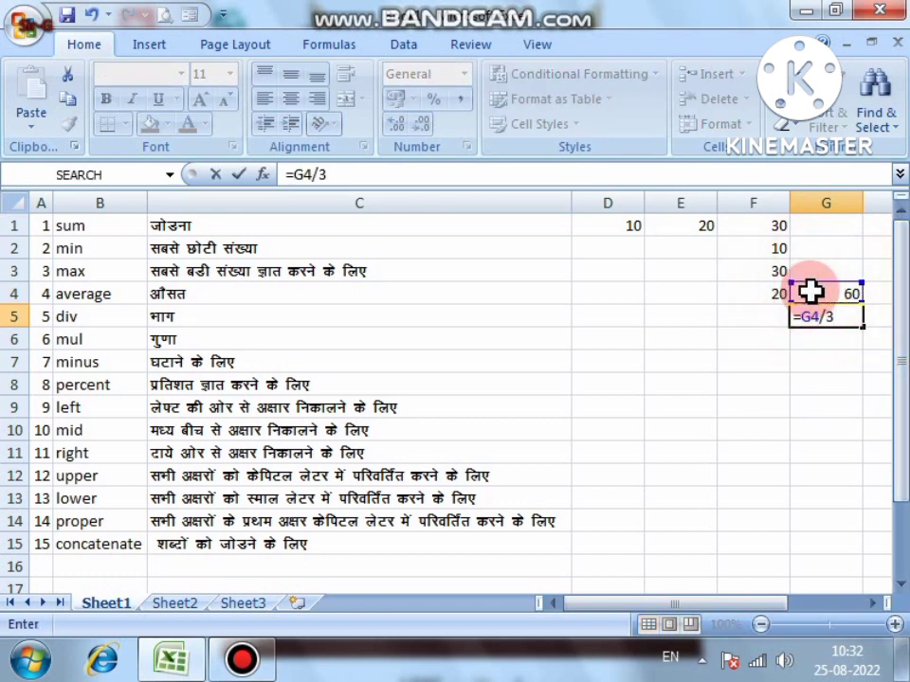
pyautogui.press('Return')
# Clear the manual average calculation from cells G4:G5
pyautogui.moveTo(834, 299); pyautogui.dragTo(834, 314)
pyautogui.press('Delete')
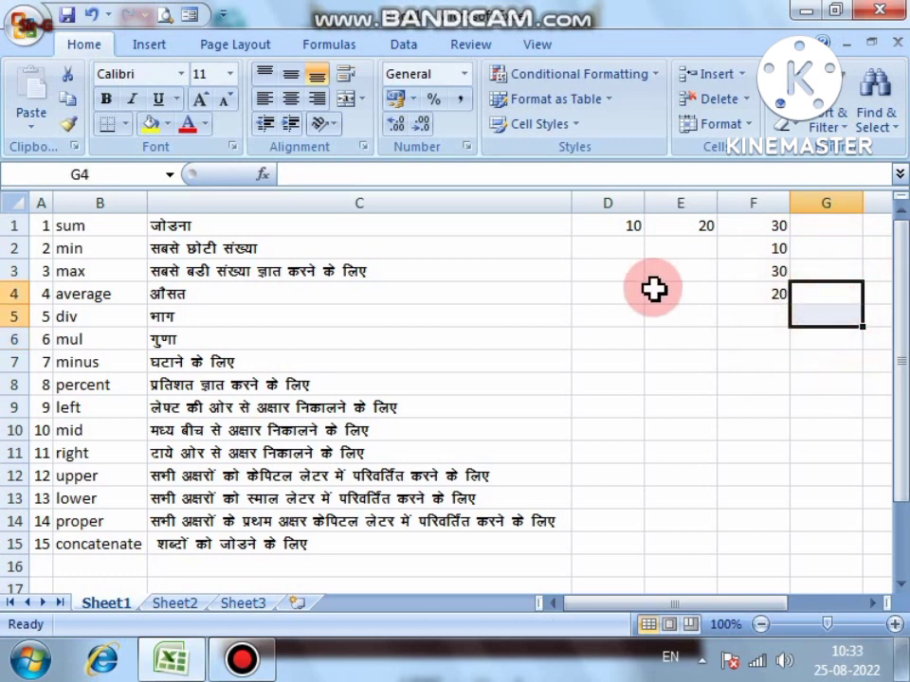
pyautogui.click(237, 658)
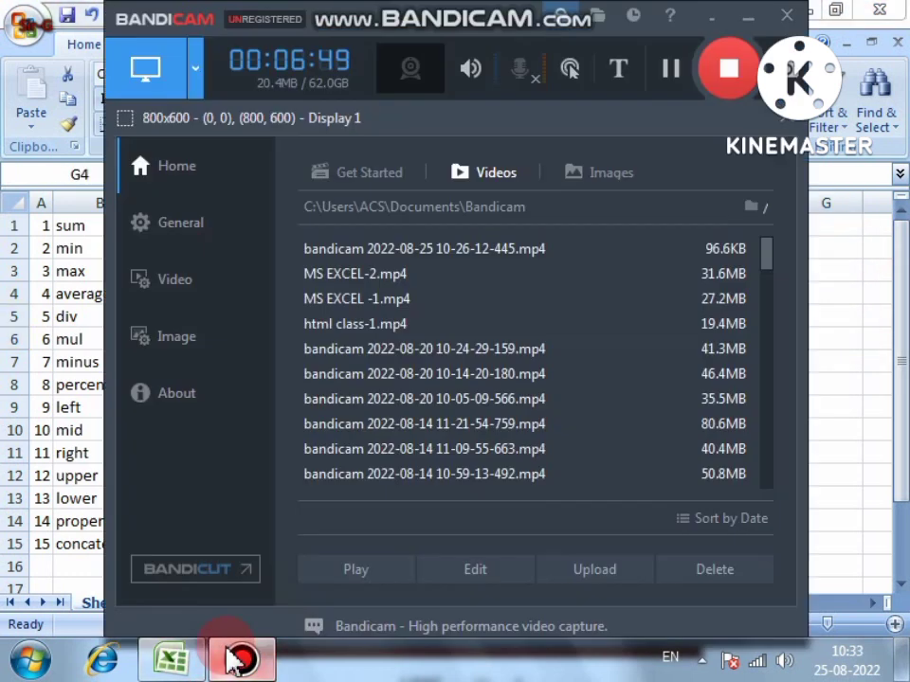
pyautogui.click(235, 658)
# Enter the formula =F1/3.5 in F5 to demonstrate division
pyautogui.click(735, 317)
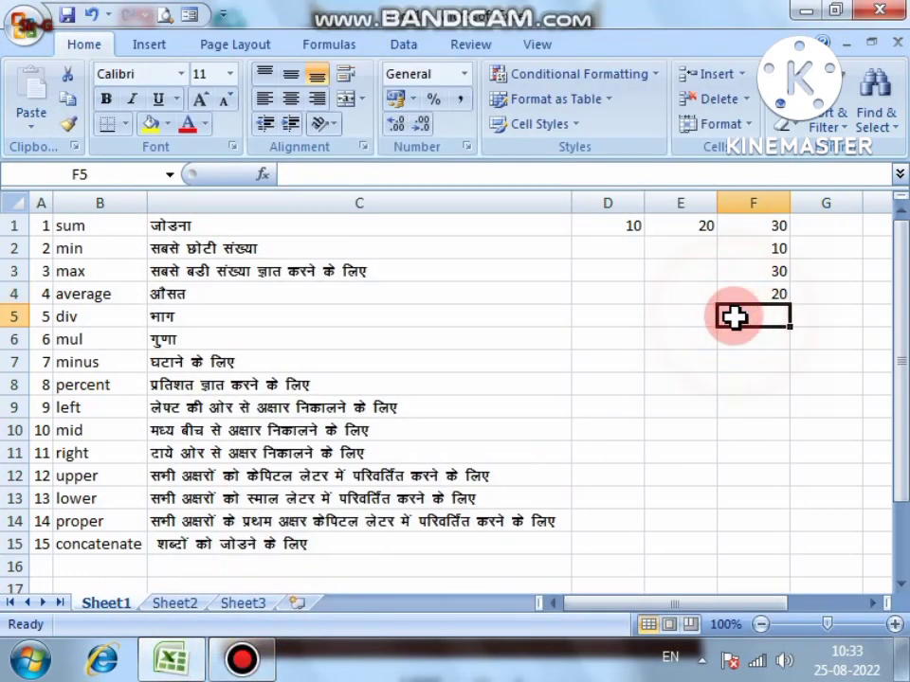
pyautogui.write('=')
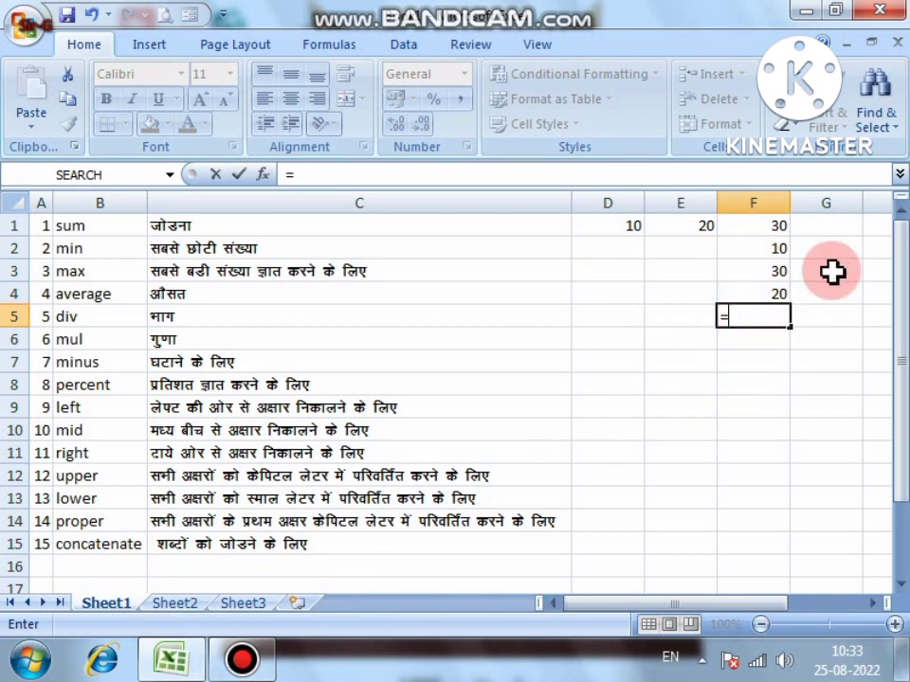
pyautogui.click(773, 227)
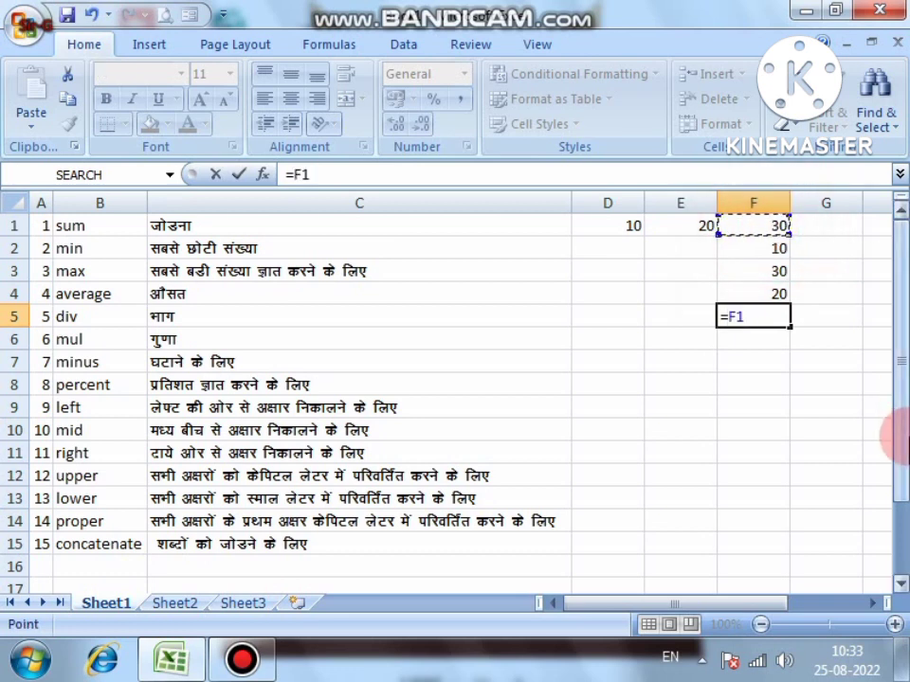
pyautogui.write('/3.5')
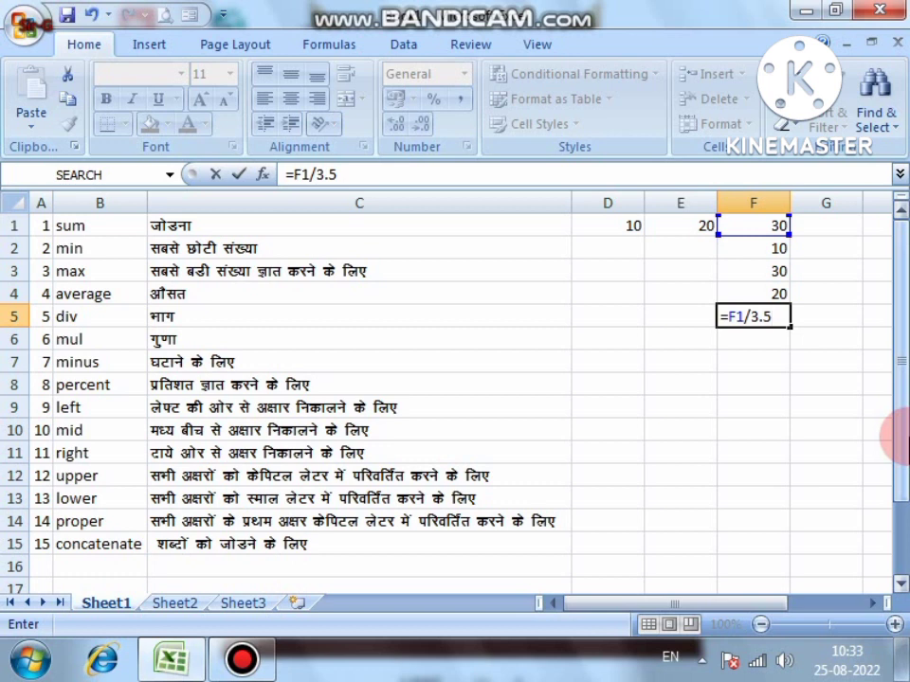
pyautogui.press('Return')
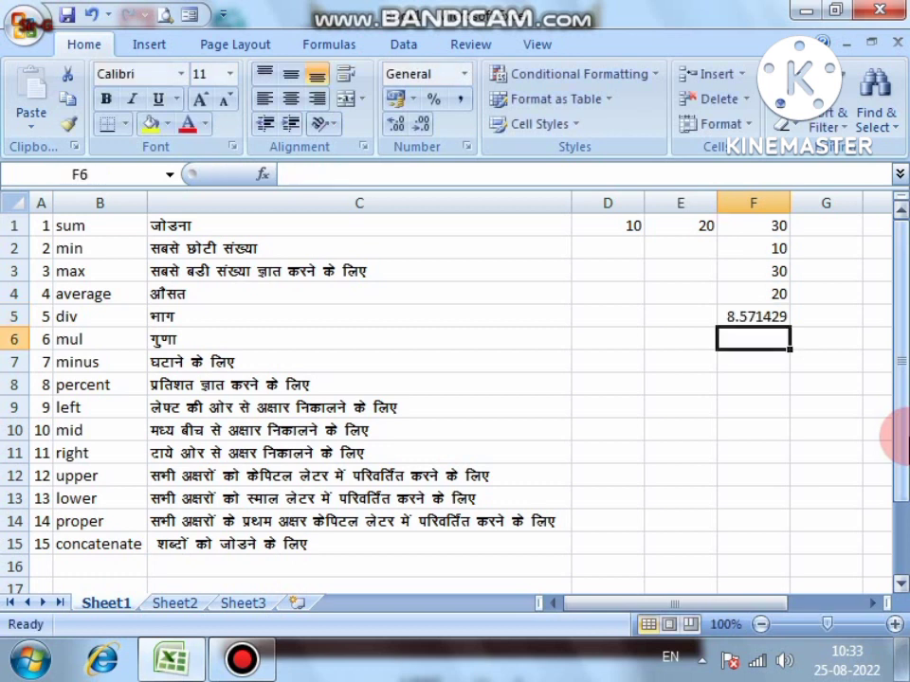
# Enter the formula =F5*3.5 in F6 to demonstrate multiplication
pyautogui.write('=')
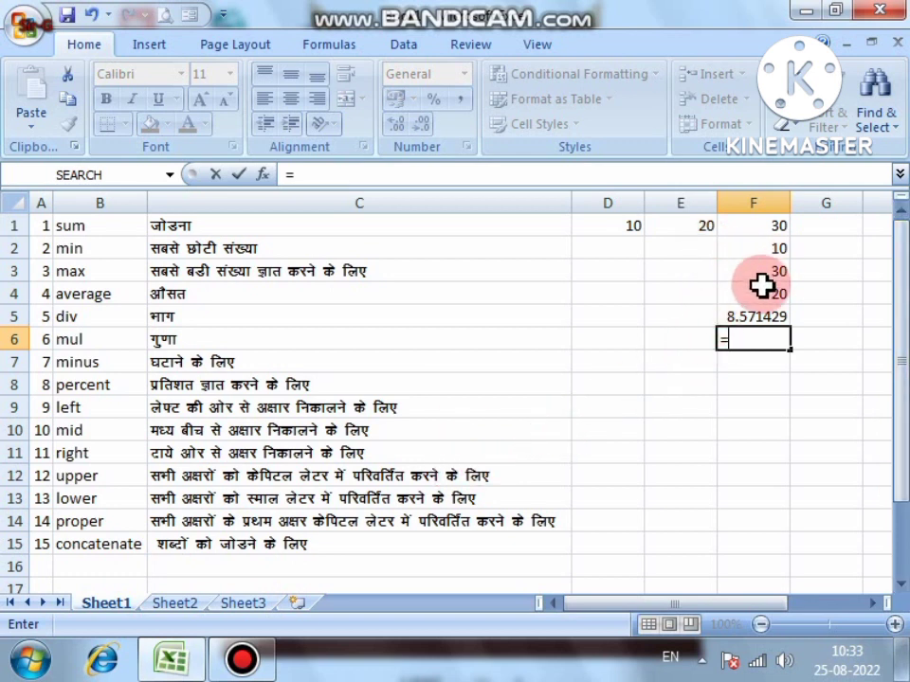
pyautogui.click(759, 313)
pyautogui.write('*')
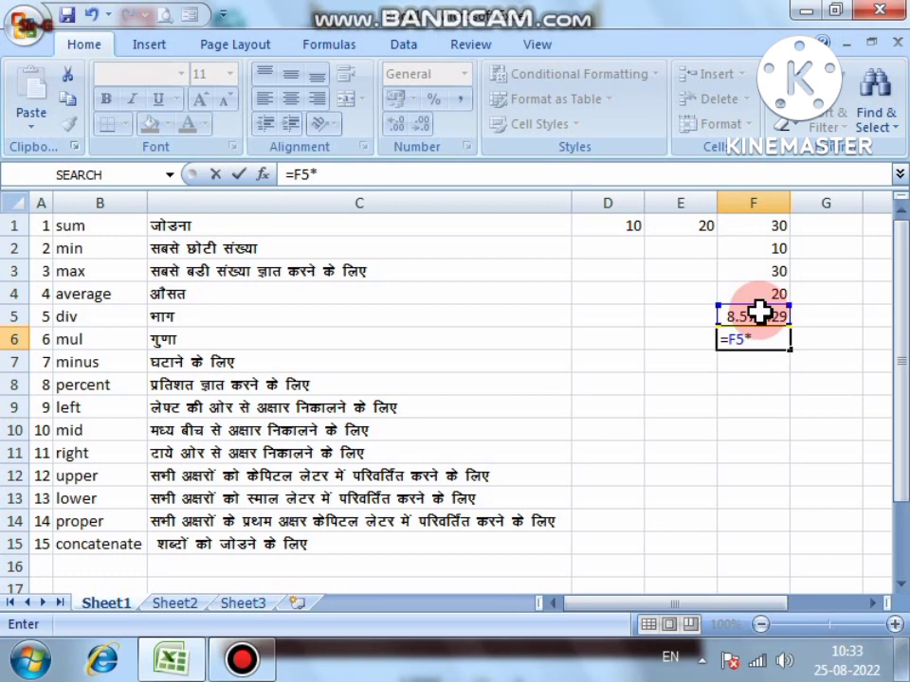
pyautogui.write('3.5')
pyautogui.press('Return')
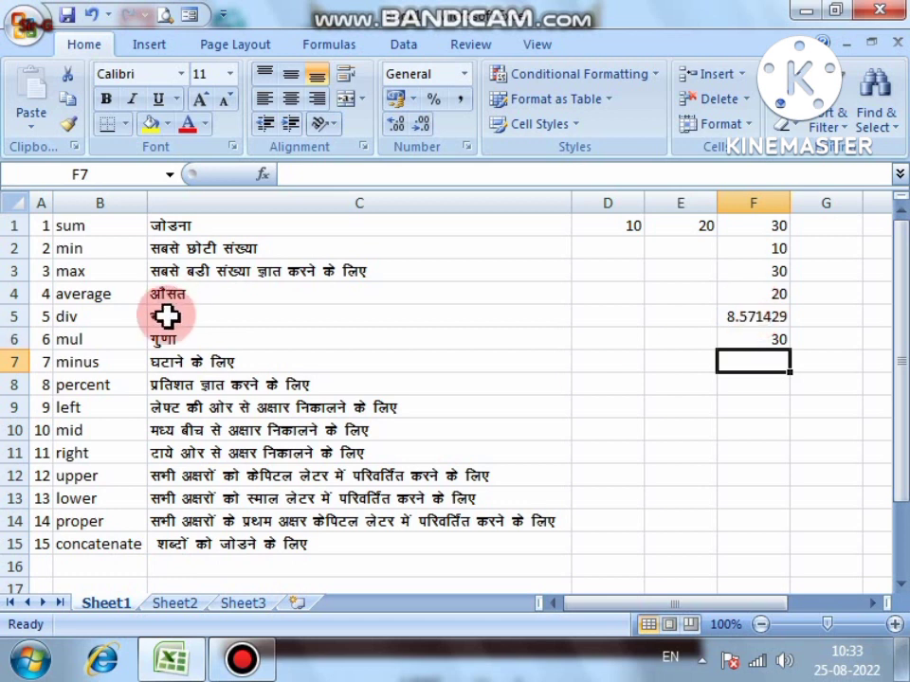
# Enter the formula =F1-F5 in F7 to demonstrate subtraction
pyautogui.write('=')
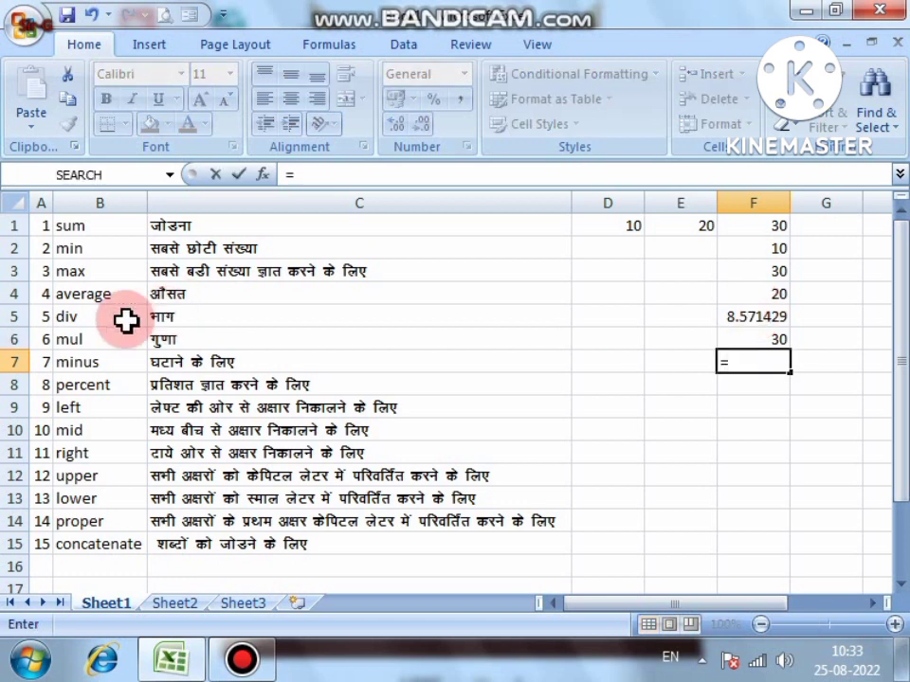
pyautogui.click(773, 231)
pyautogui.write('-')
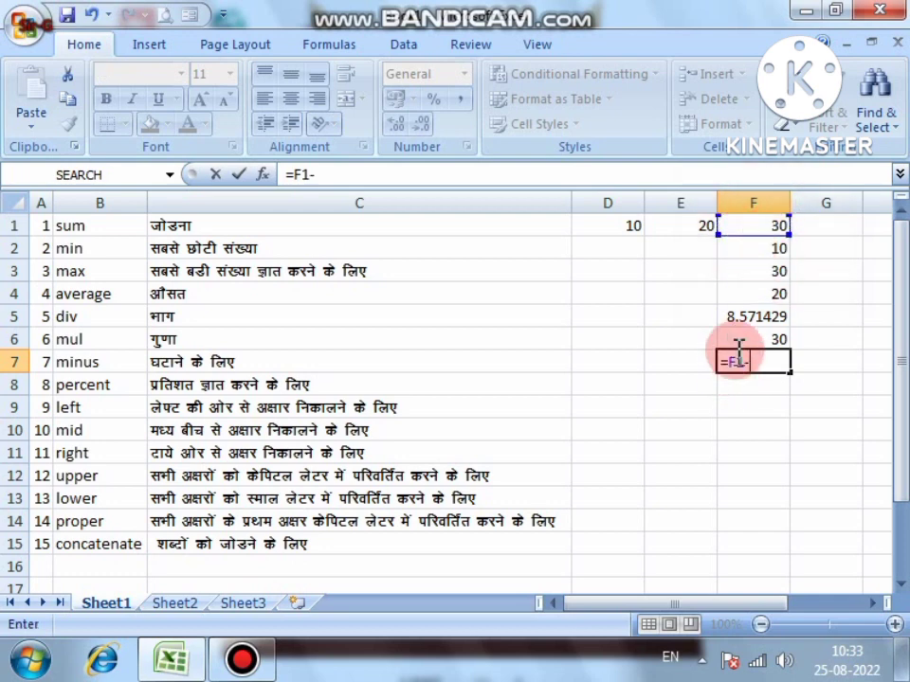
pyautogui.click(760, 317)
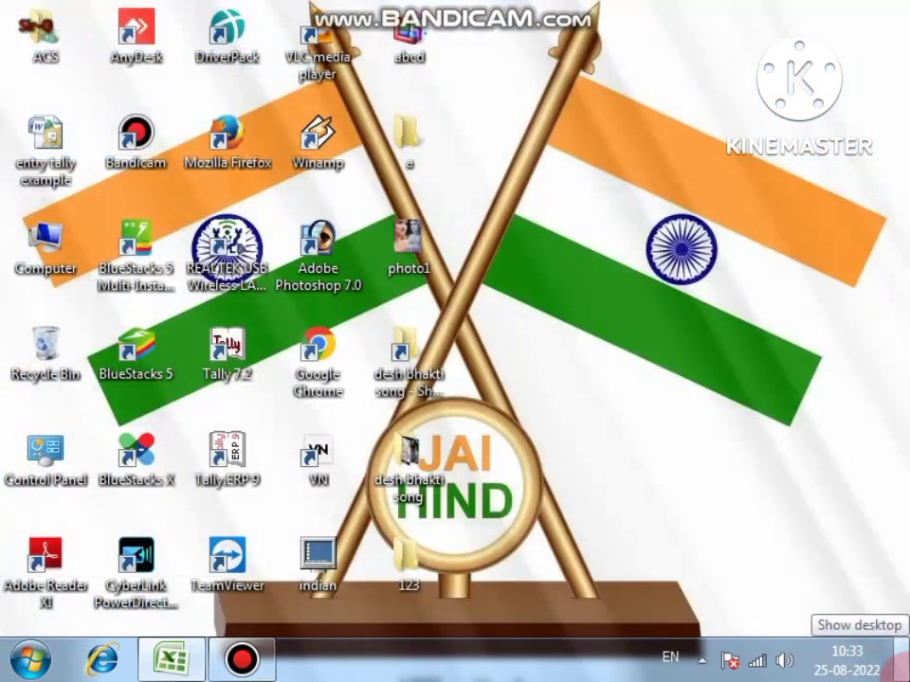
pyautogui.press('Return')
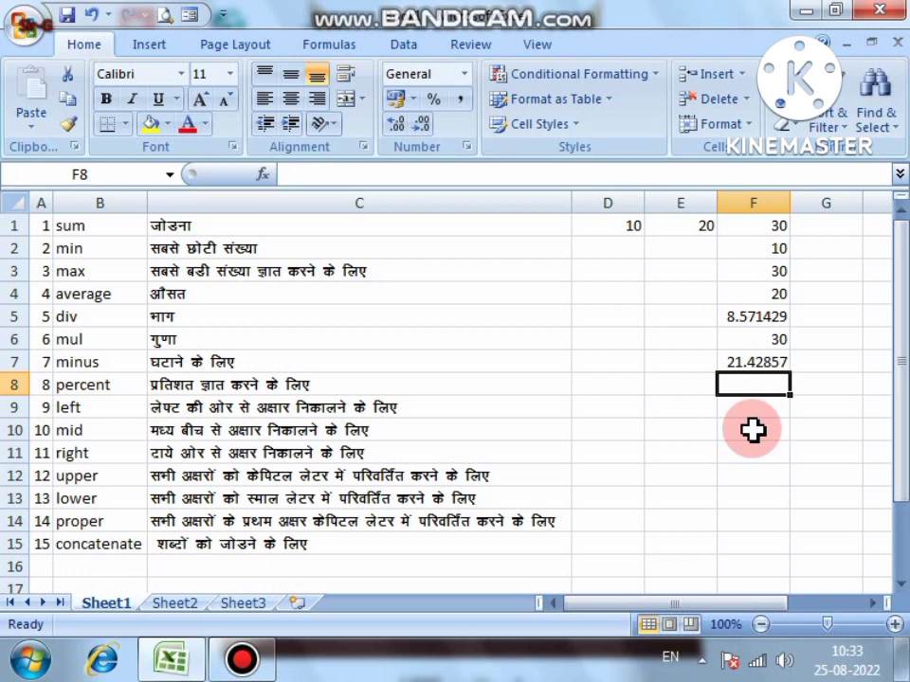
pyautogui.write('=')
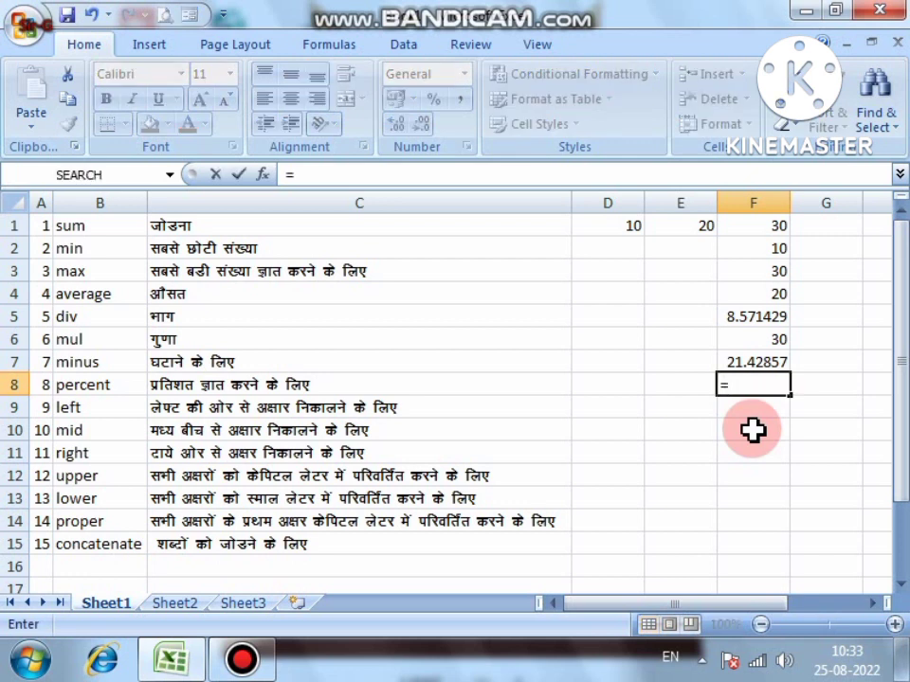
pyautogui.click(776, 224)
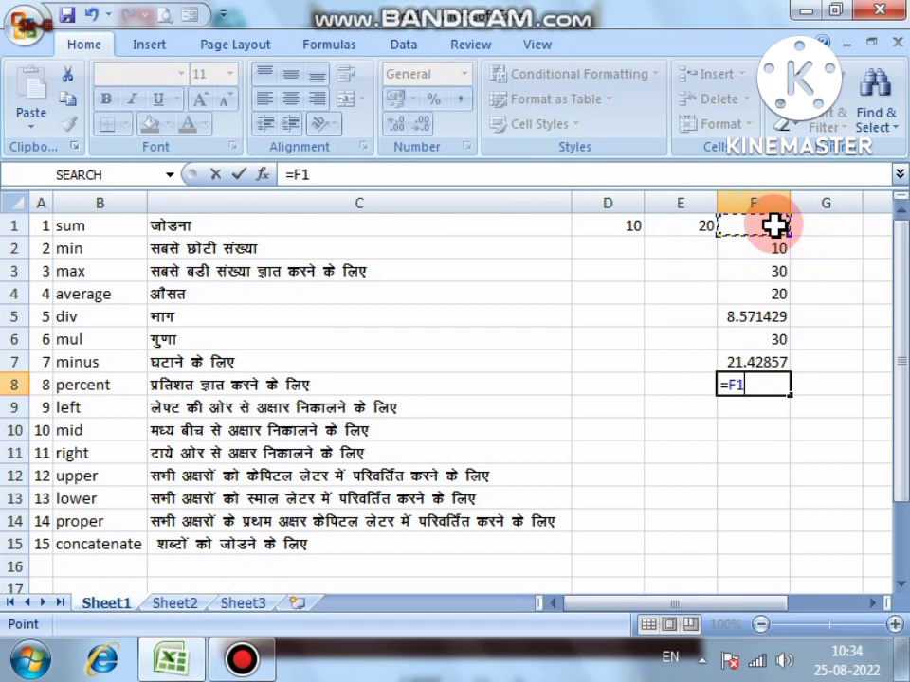
pyautogui.write('/100')
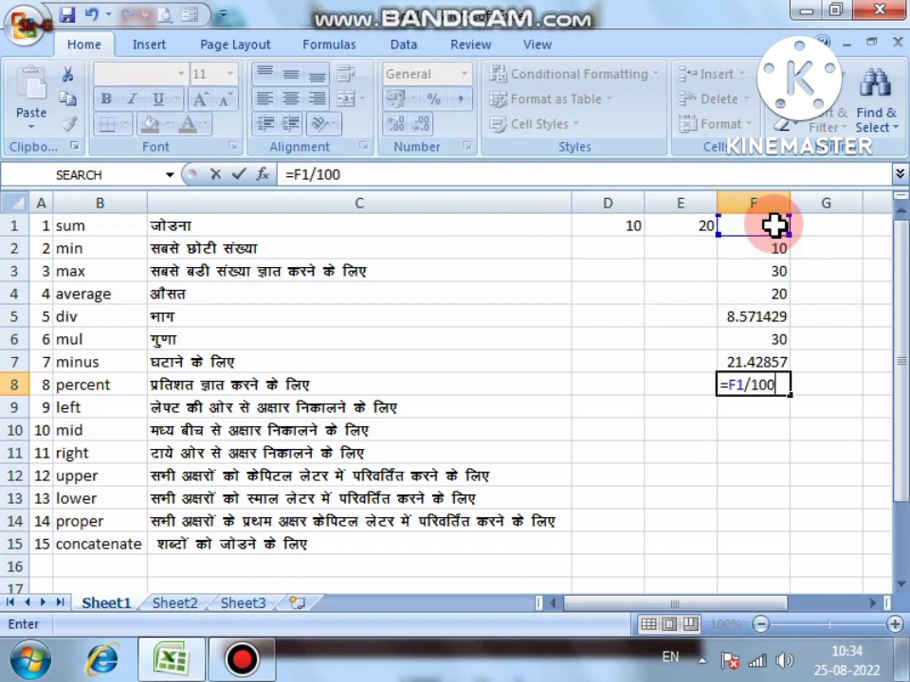
pyautogui.write('*')
pyautogui.press('BackSpace')
pyautogui.press('BackSpace')
pyautogui.press('BackSpace')
pyautogui.press('BackSpace')
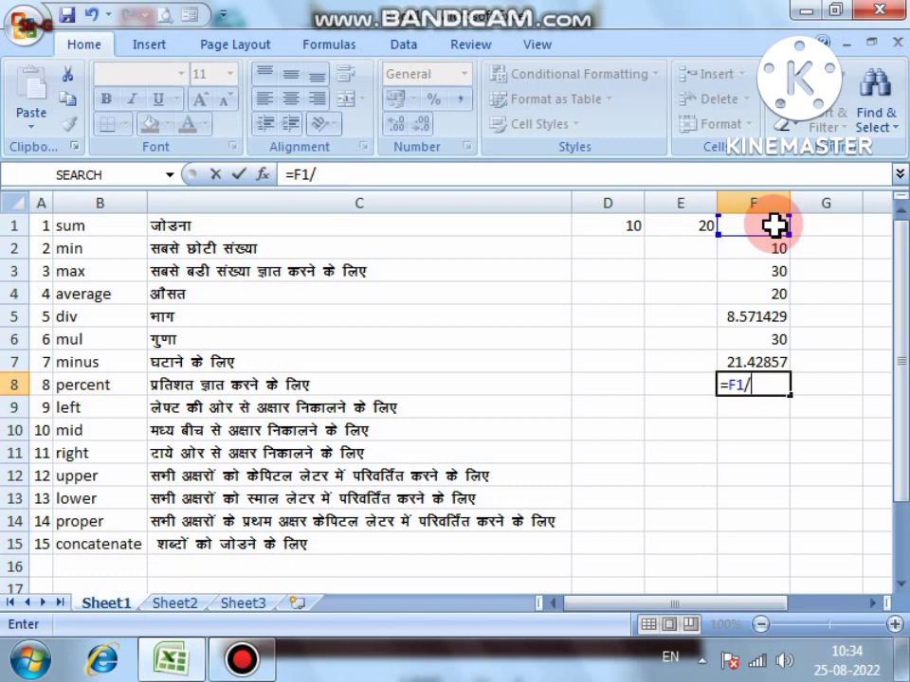
pyautogui.press('BackSpace')
pyautogui.press('BackSpace')
pyautogui.press('BackSpace')
pyautogui.press('Escape')
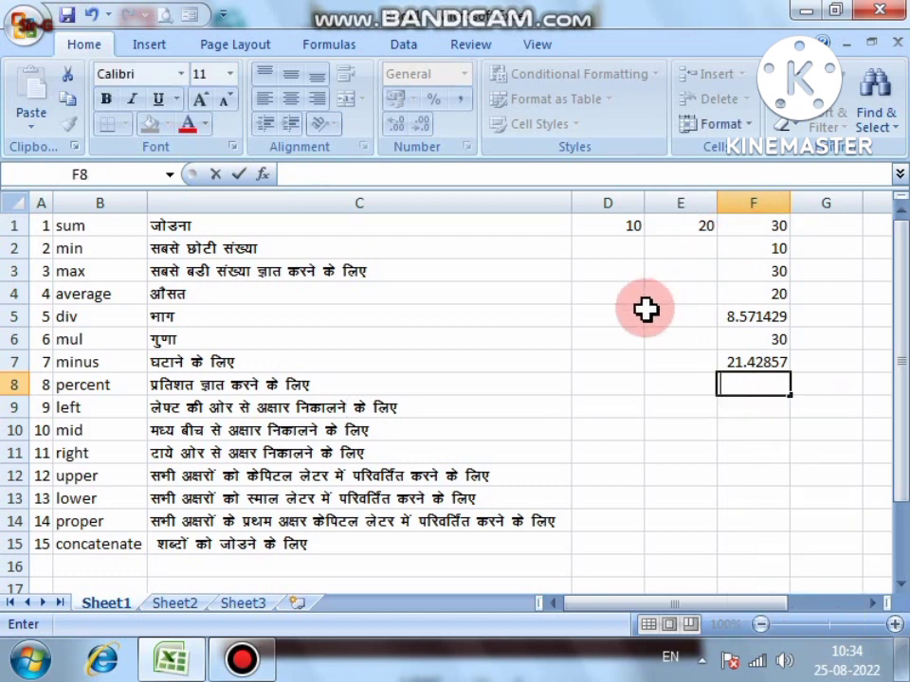
# Enter the sample values 340 in D5 and 500 in E5 for the percentage example
pyautogui.click(611, 314)
pyautogui.write('340')
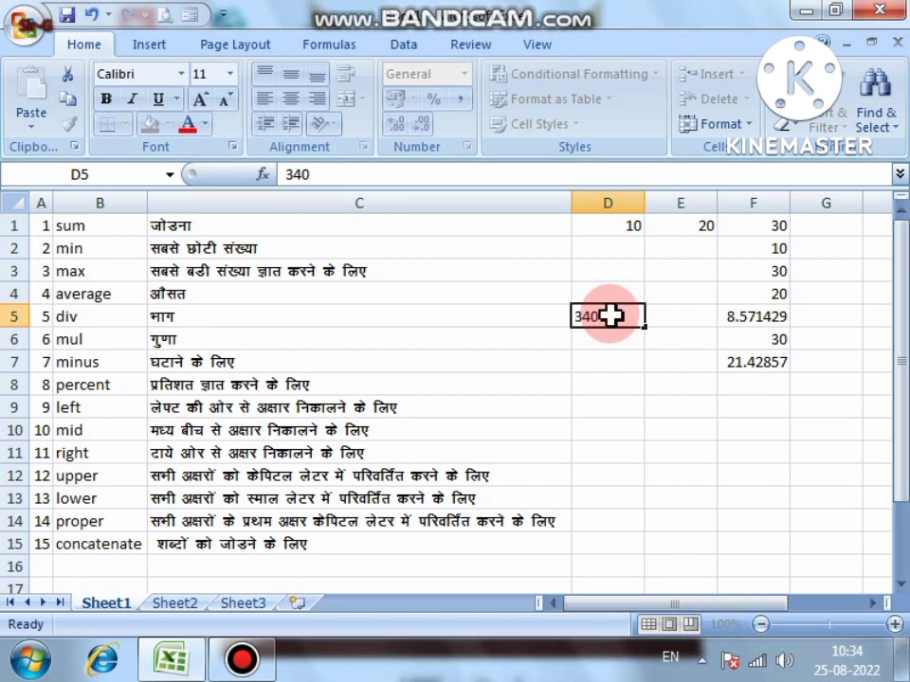
pyautogui.press('Tab')
pyautogui.write('500')
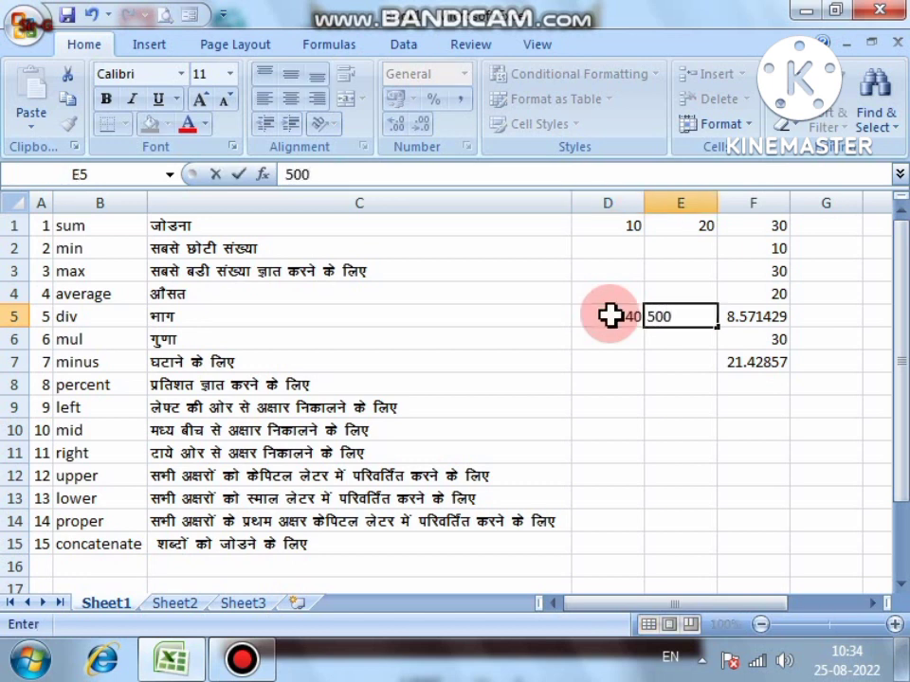
pyautogui.press('Return')
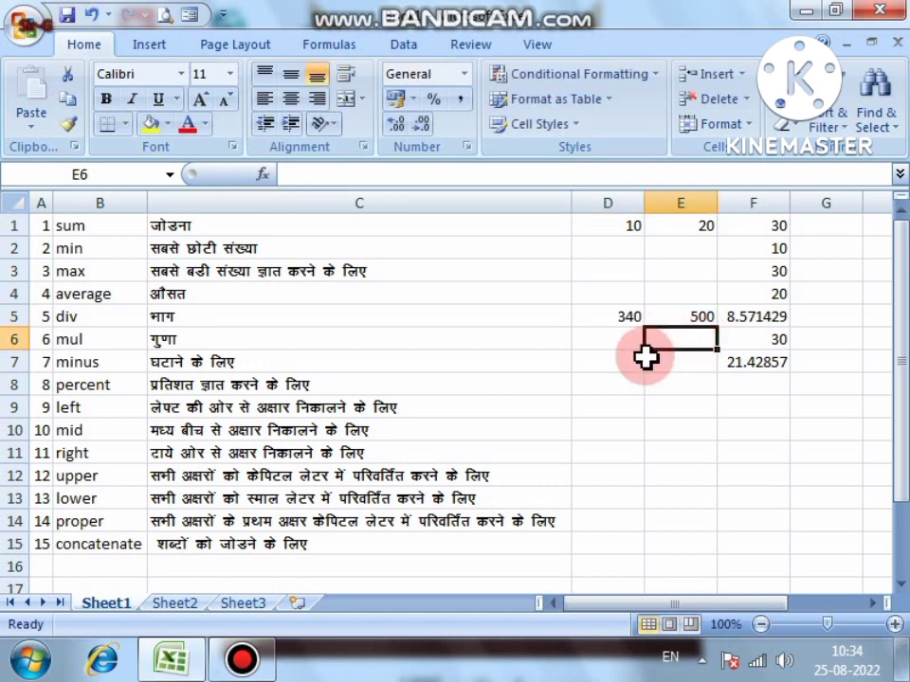
# Enter the formula =D5/E5*100 in F8 to demonstrate the percentage calculation
pyautogui.click(764, 380)
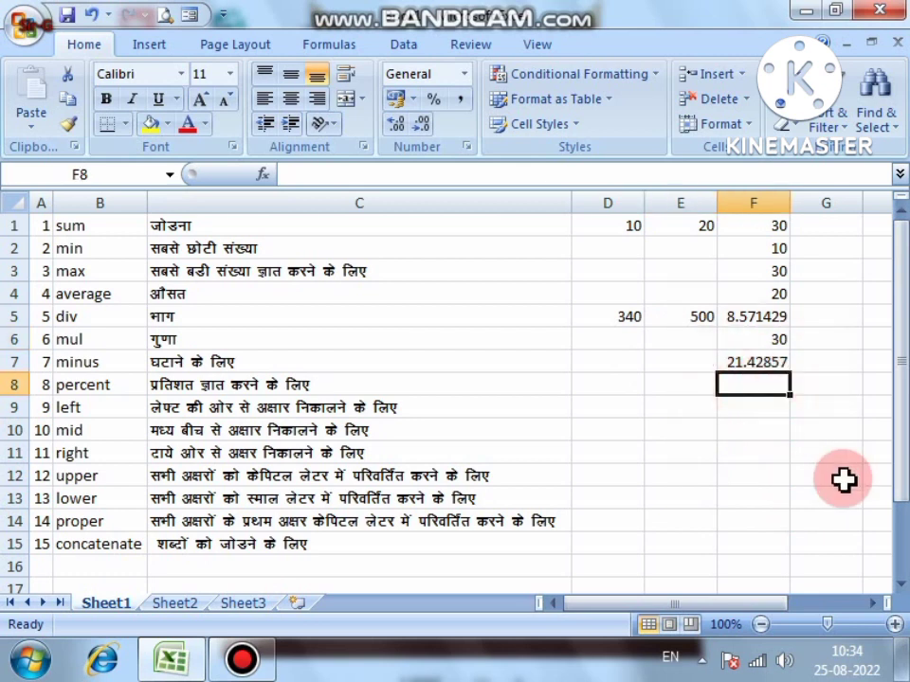
pyautogui.write('=')
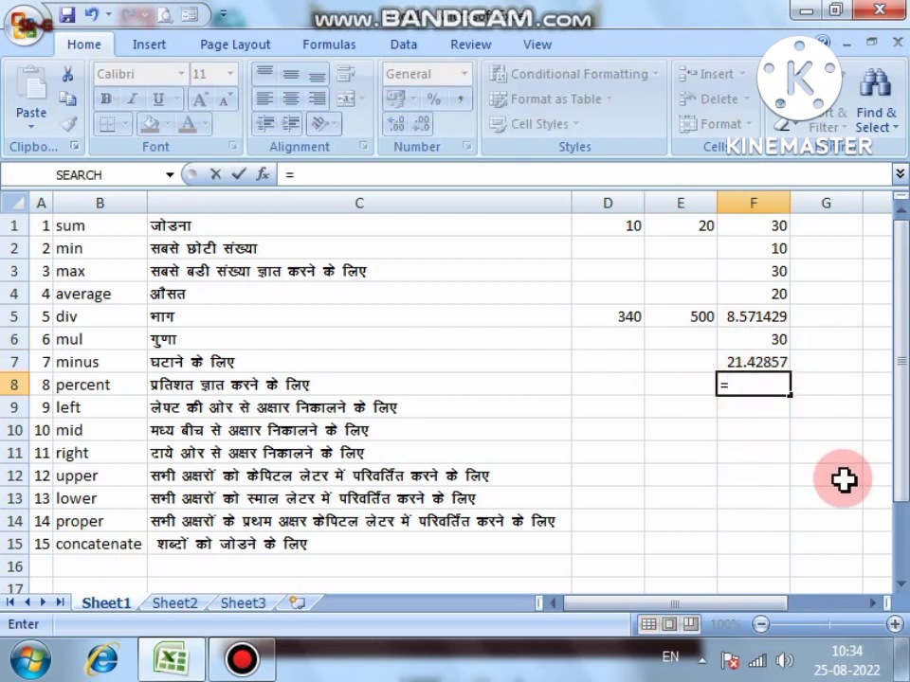
pyautogui.click(624, 308)
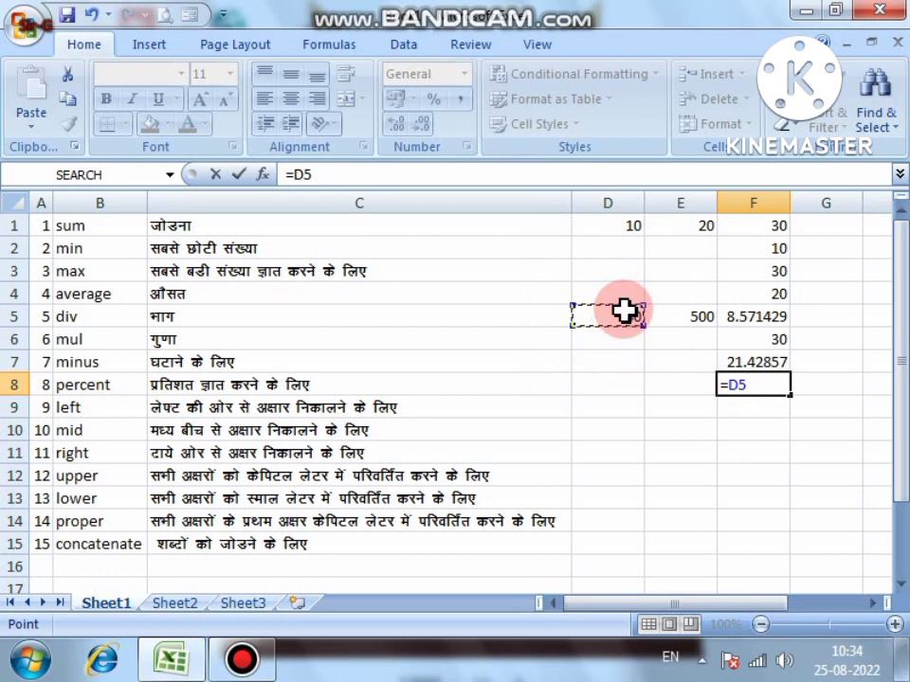
pyautogui.write('/')
pyautogui.click(687, 314)
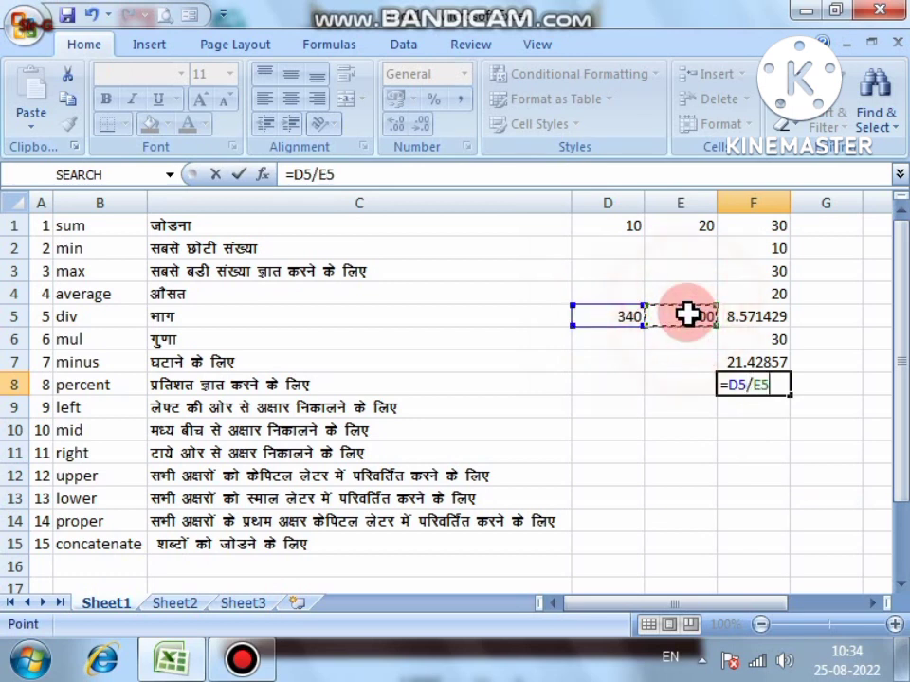
pyautogui.write('*')
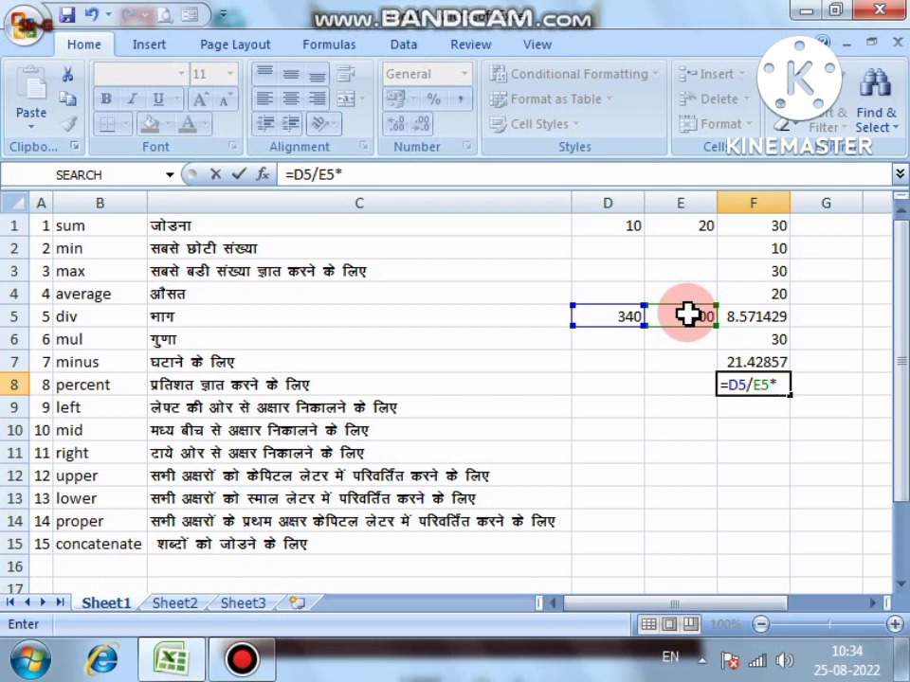
pyautogui.write('100')
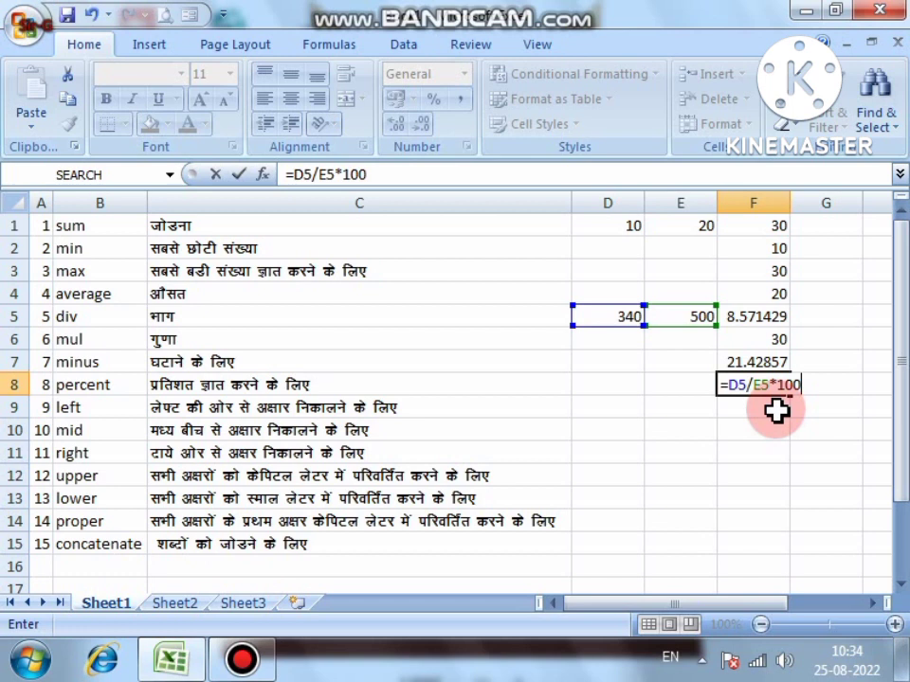
pyautogui.press('Return')
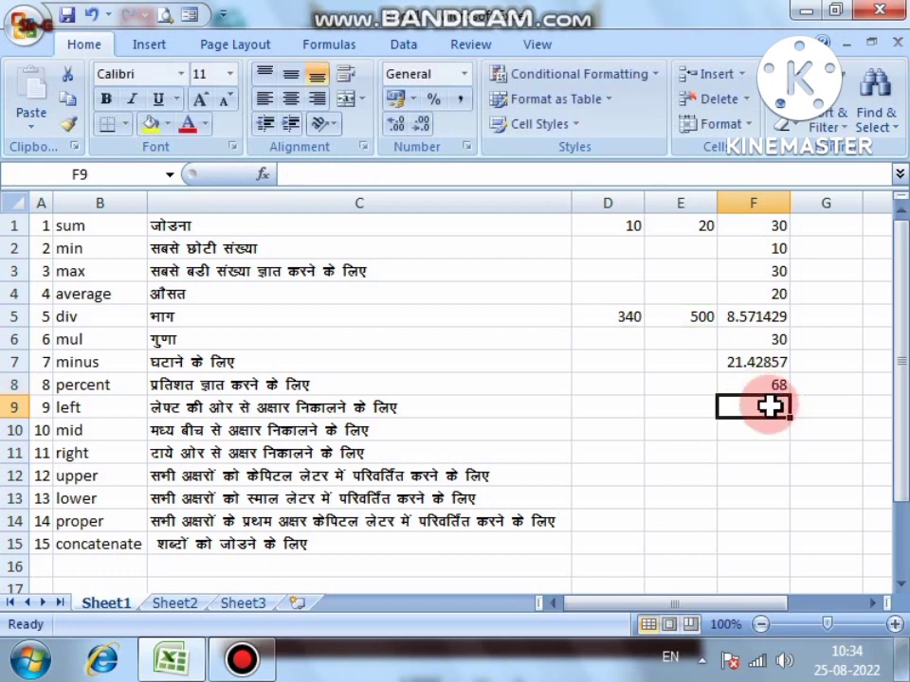
# Try the alternative percentage formula =D5/5 in F9 and clear the cell
pyautogui.write('=')
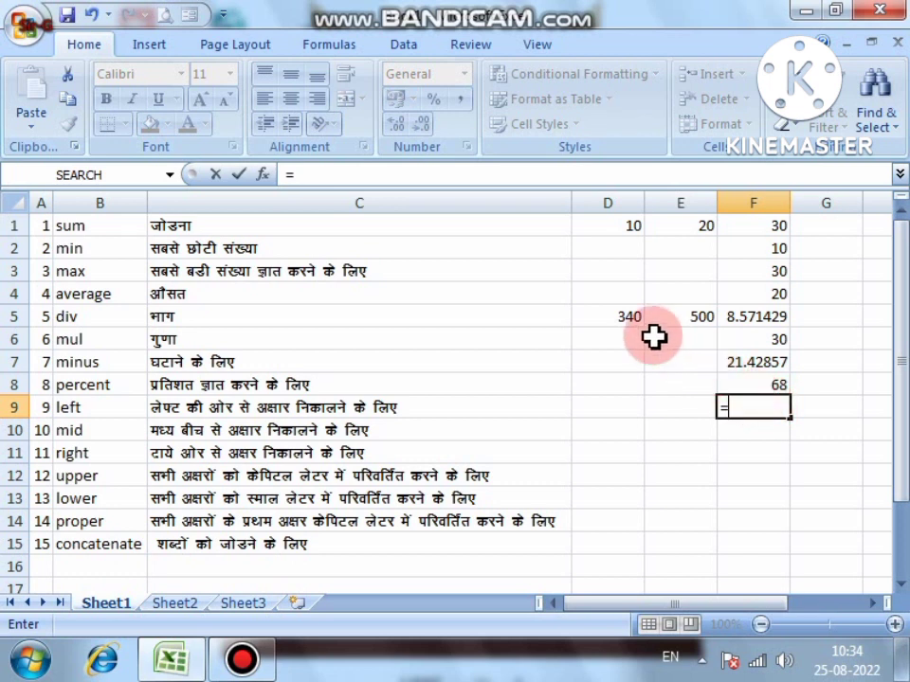
pyautogui.click(628, 320)
pyautogui.write('/')
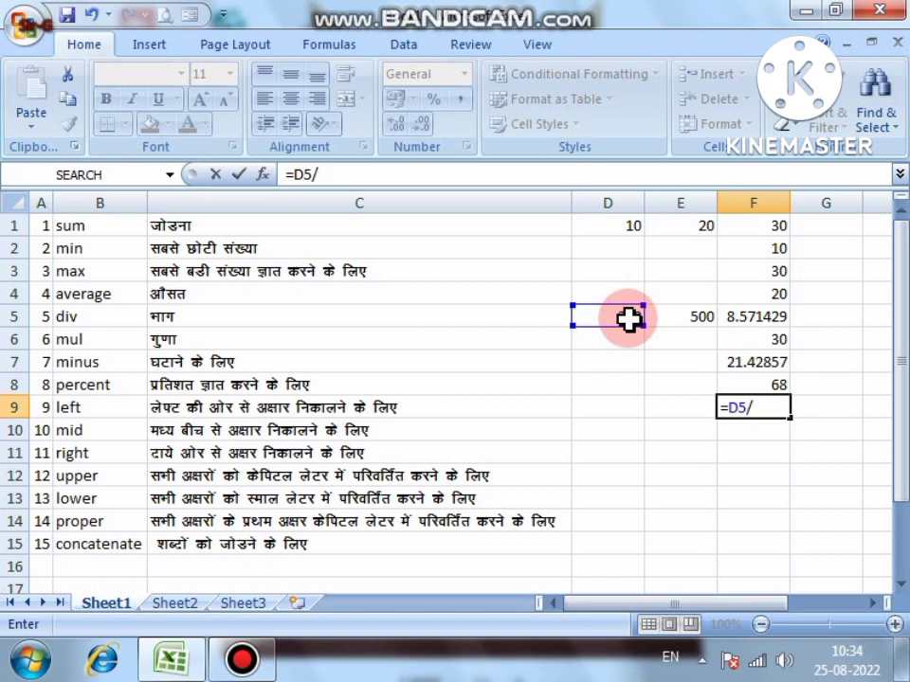
pyautogui.write('5')
pyautogui.press('Return')
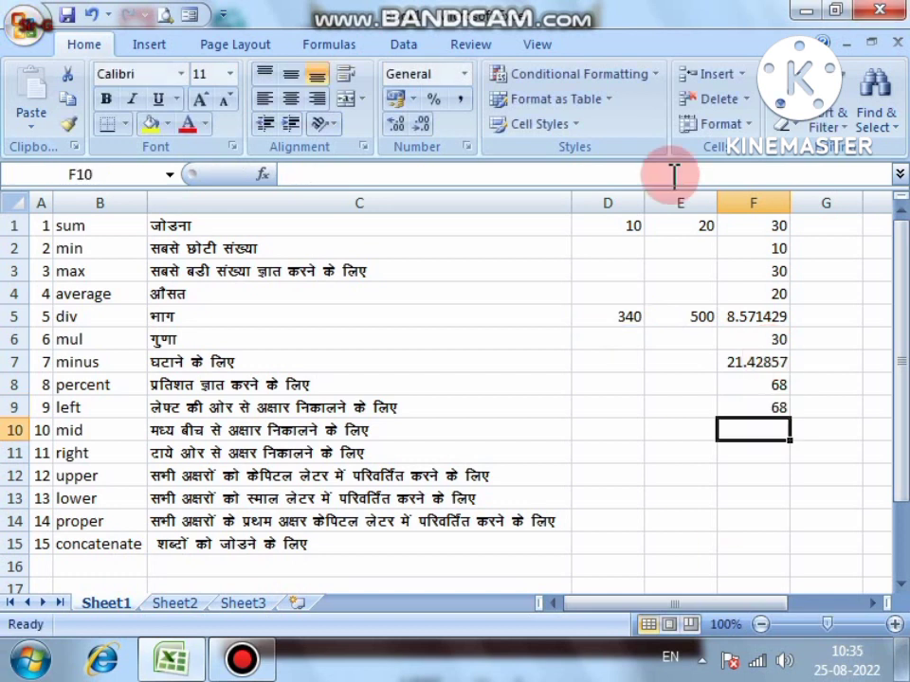
pyautogui.click(778, 407)
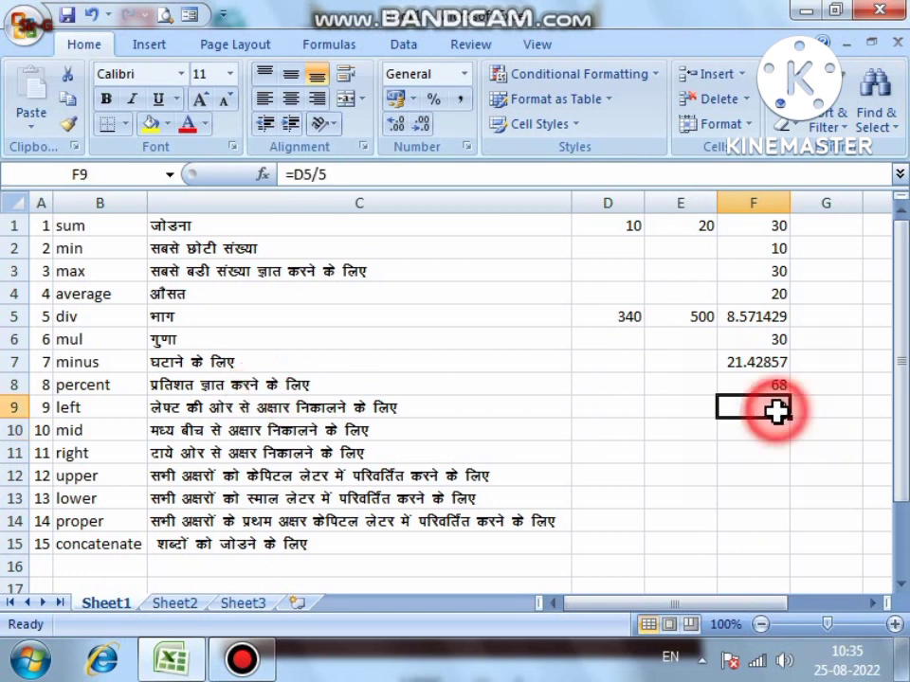
pyautogui.press('Delete')
# Enter the formula =left(C9,5) in D9 to extract characters from the Hindi description
pyautogui.click(617, 402)
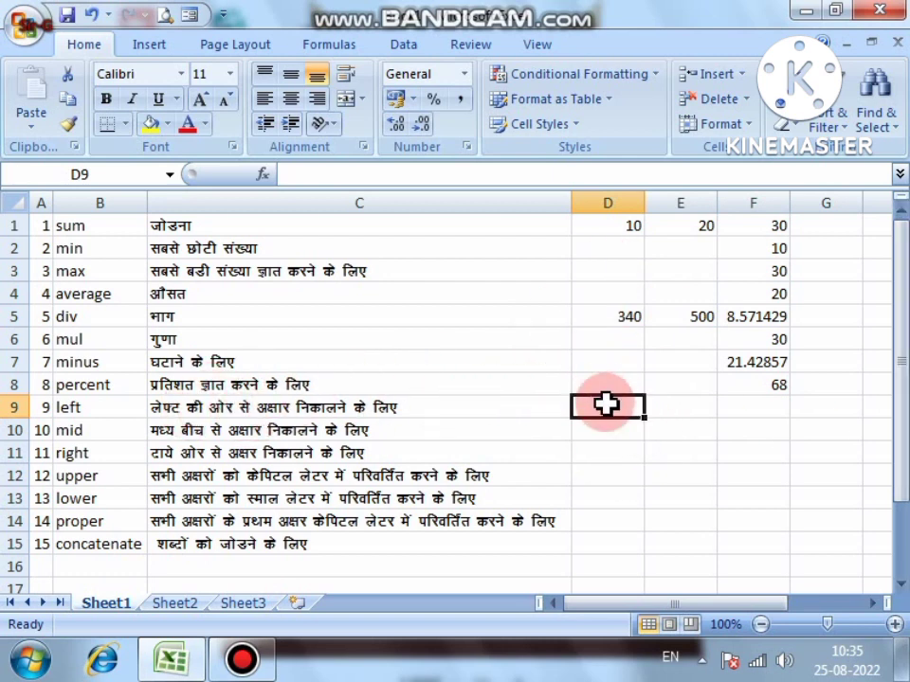
pyautogui.write('=le')
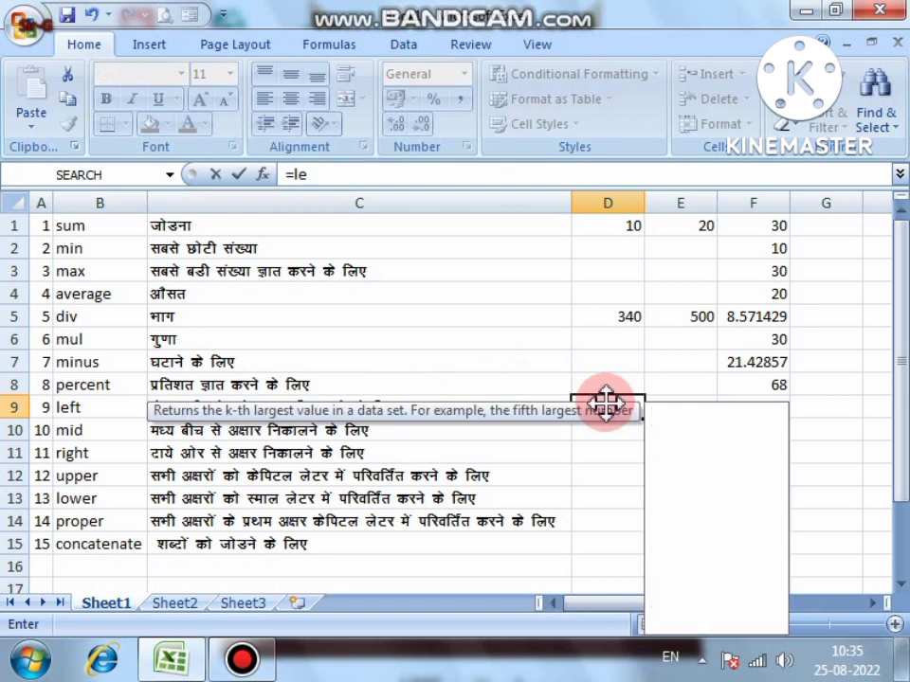
pyautogui.write('ft(')
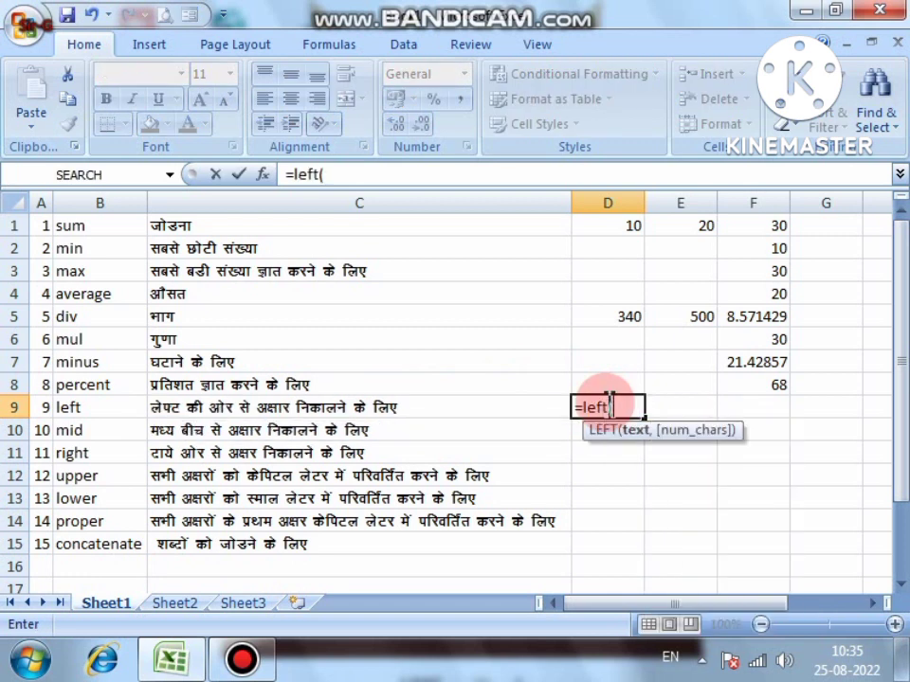
pyautogui.click(266, 406)
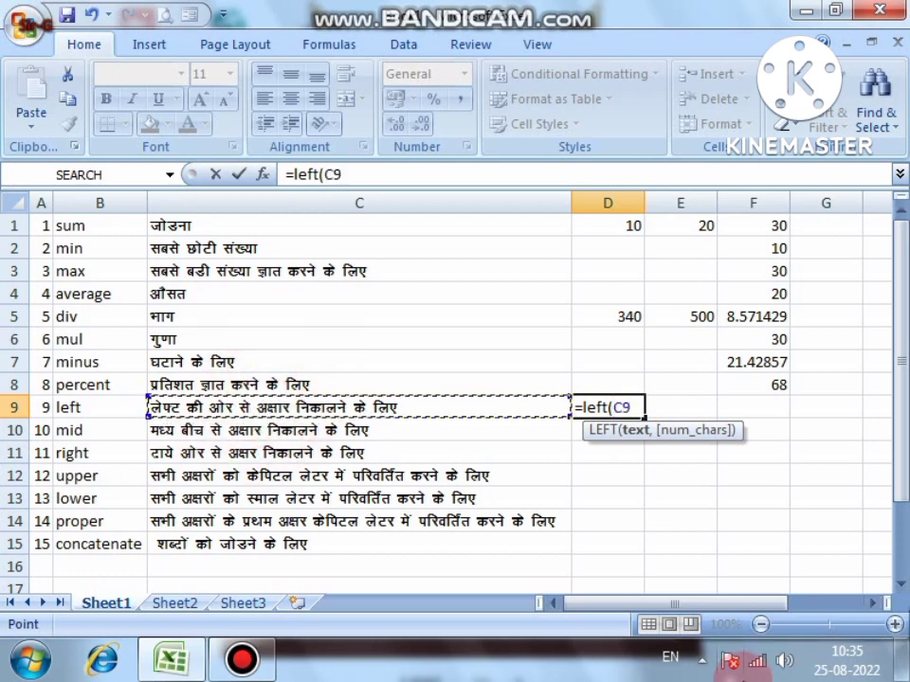
pyautogui.write(',')
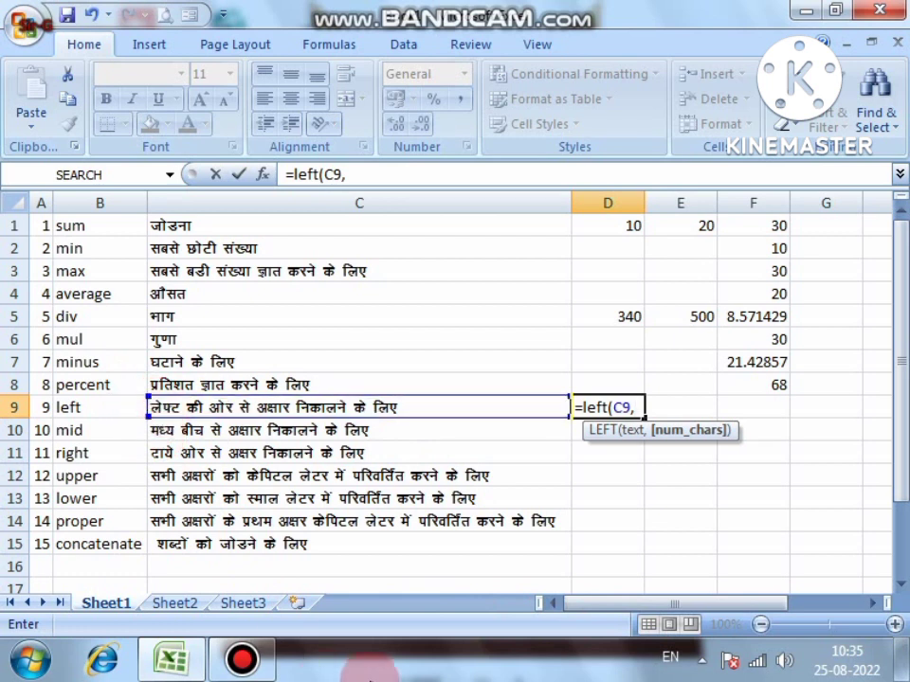
pyautogui.write('5')
pyautogui.press('Return')
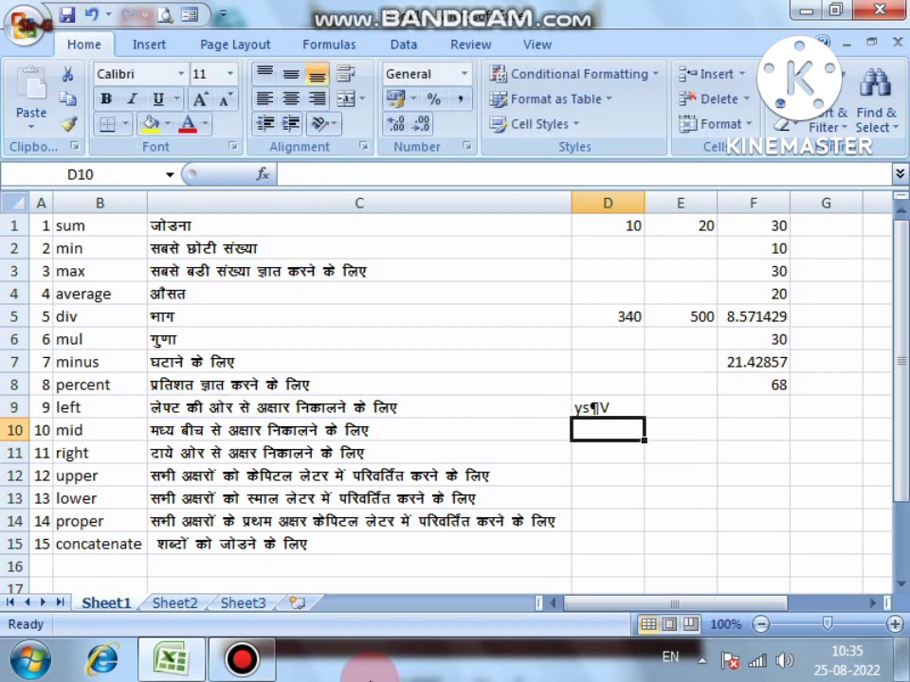
# Set the font of the LEFT result in D9 to DevLys 010
pyautogui.click(607, 407)
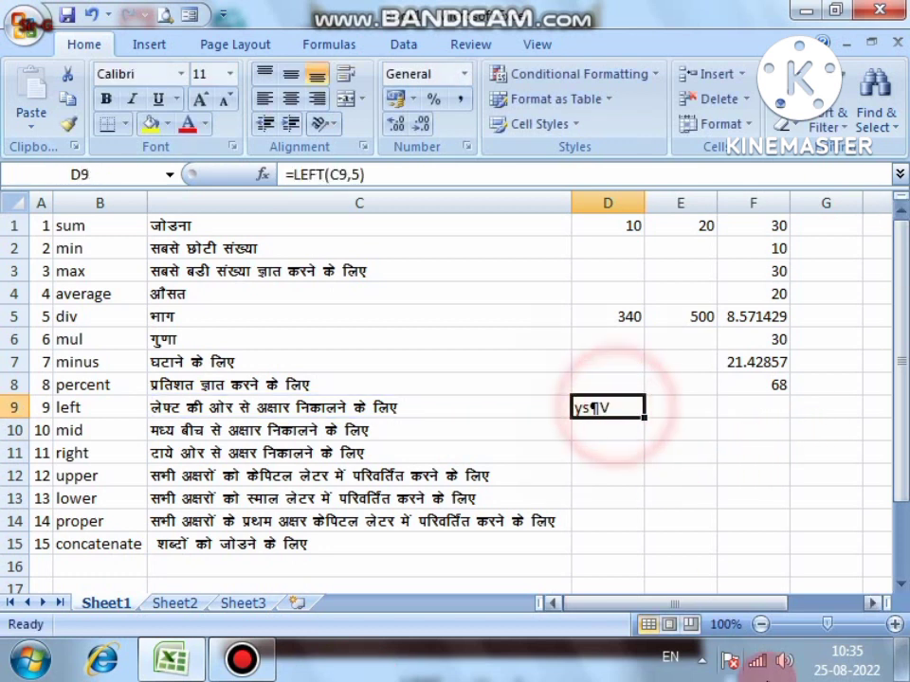
pyautogui.click(180, 74)
pyautogui.scroll(-6, 189, 419)
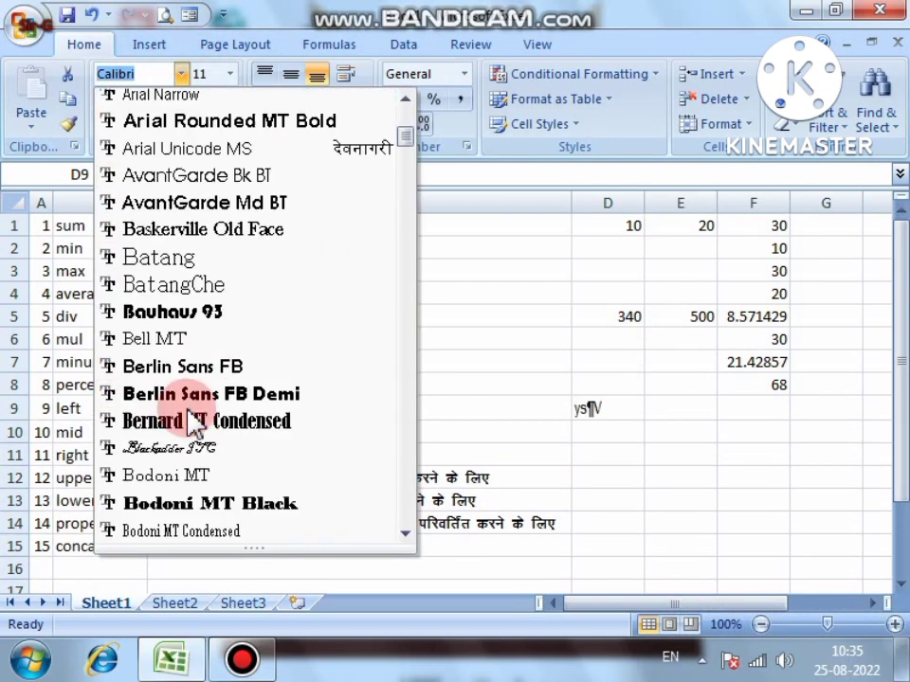
pyautogui.scroll(-15, 193, 419)
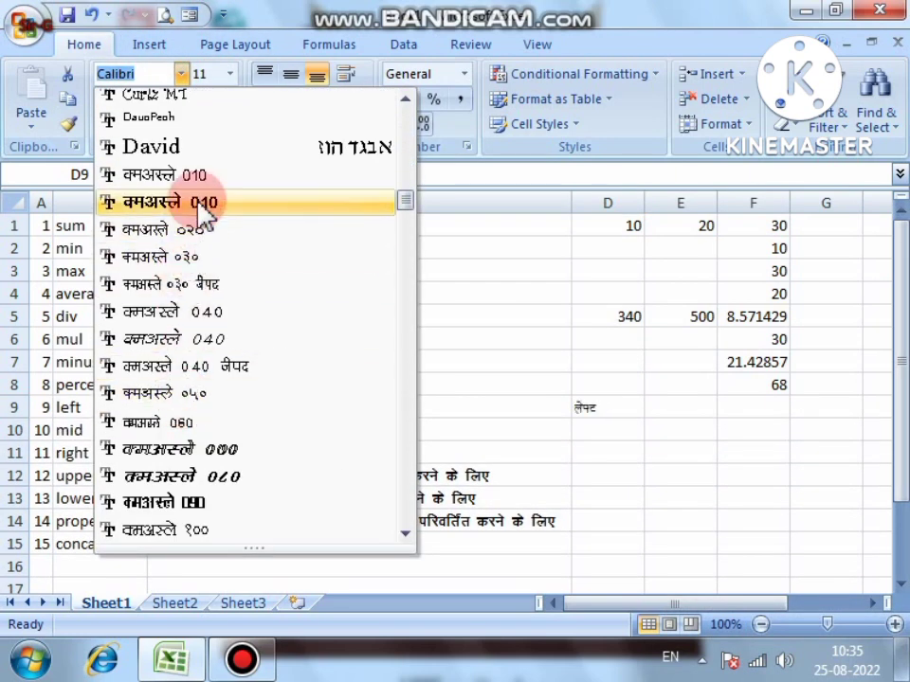
pyautogui.click(207, 203)
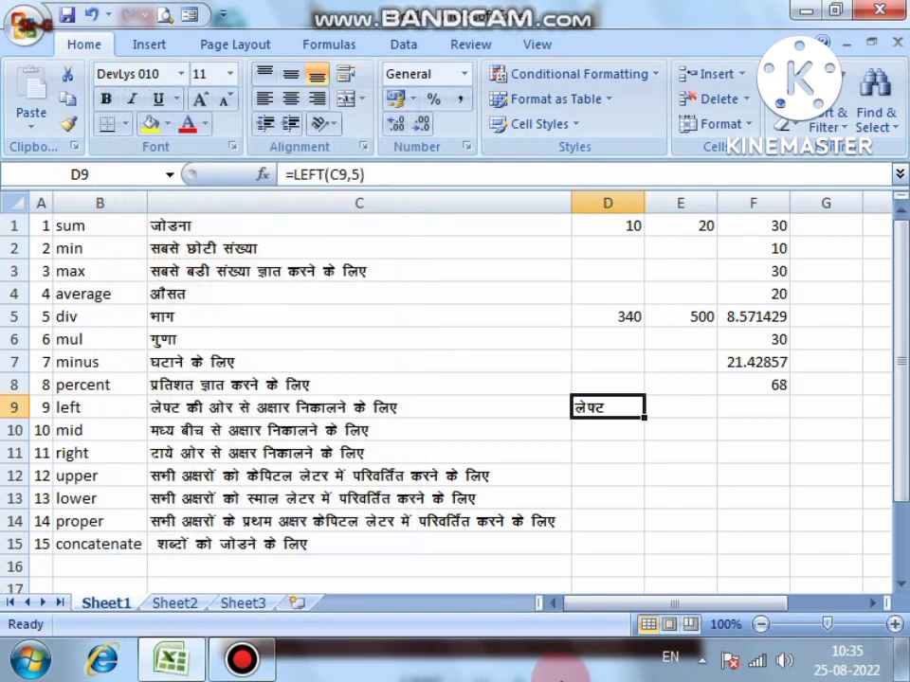
# Try the Comic Sans MS font on column C and restore it to DevLys 010
pyautogui.click(280, 201)
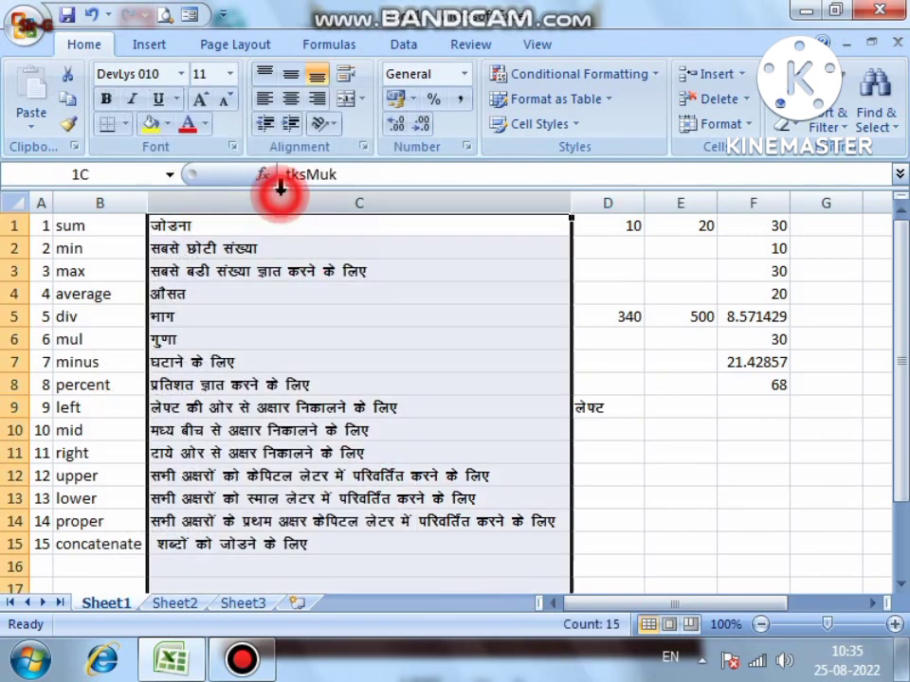
pyautogui.click(181, 74)
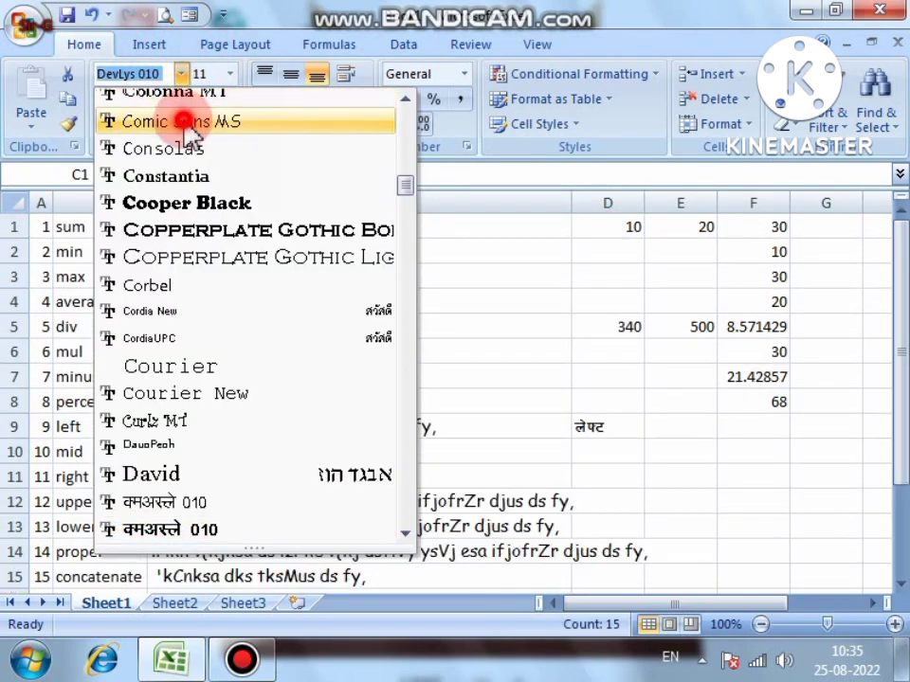
pyautogui.click(183, 118)
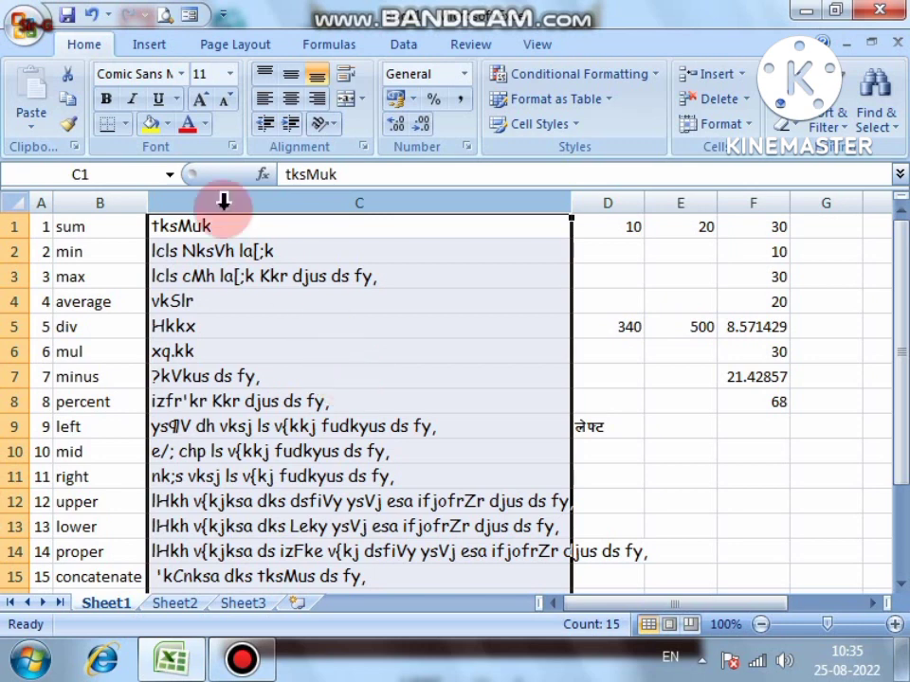
pyautogui.click(182, 76)
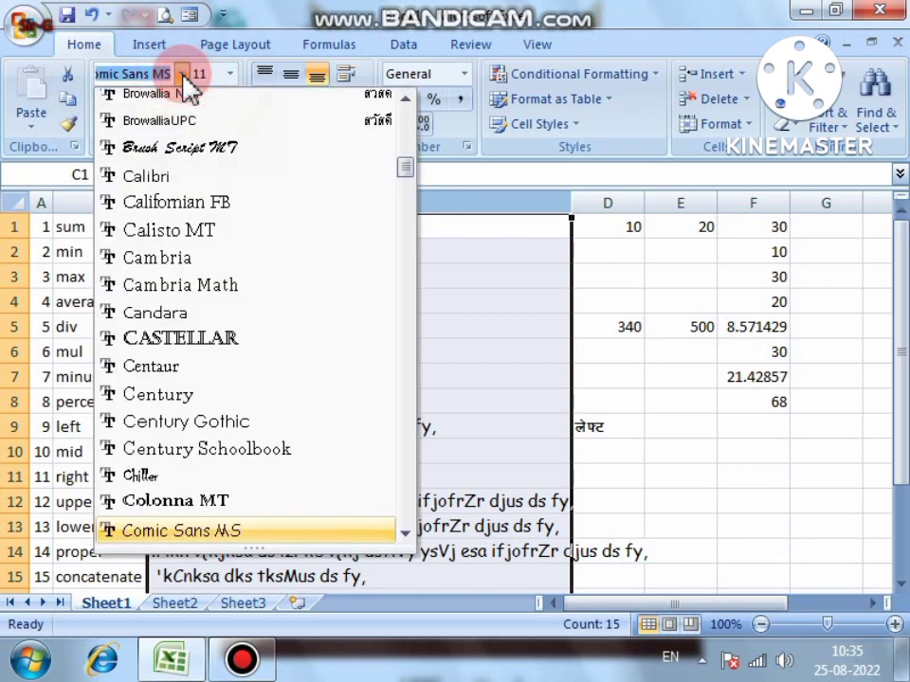
pyautogui.scroll(10, 203, 197)
pyautogui.scroll(-13, 208, 223)
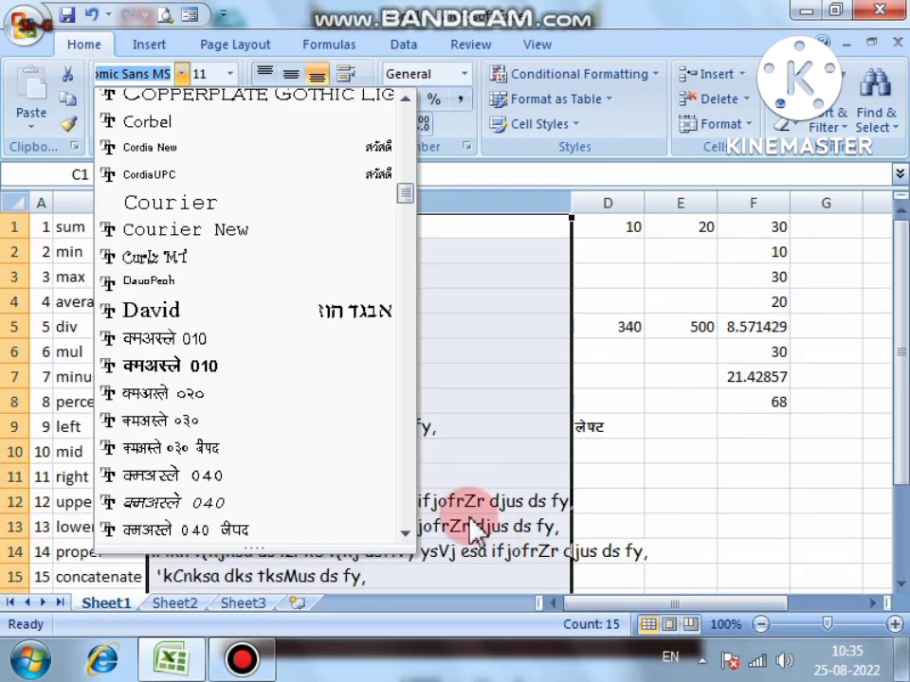
pyautogui.click(213, 368)
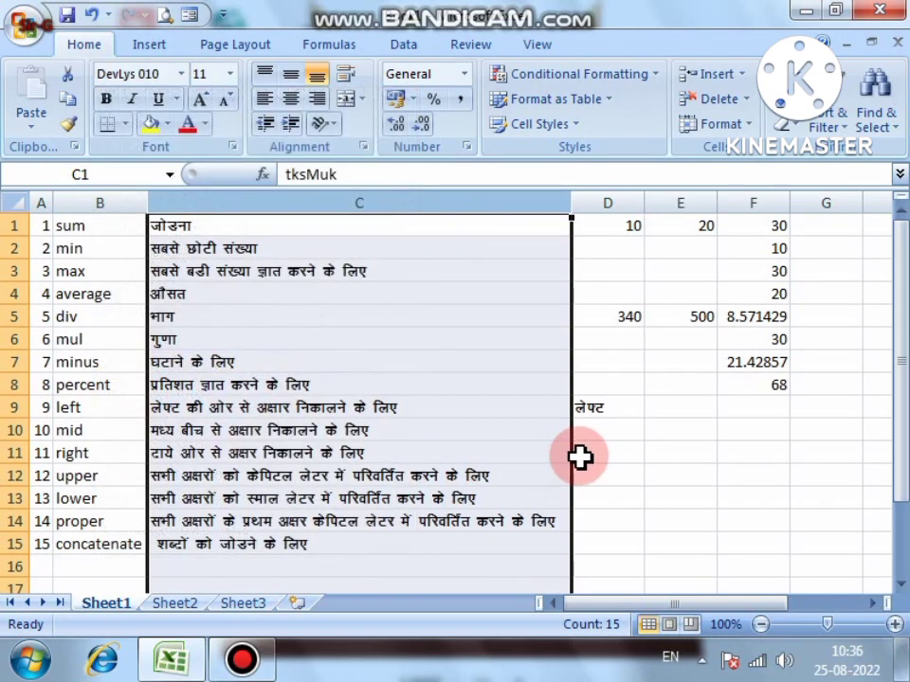
# Replace the contents of D9 with the sample text "naveen high school"
pyautogui.click(615, 410)
pyautogui.press('Delete')
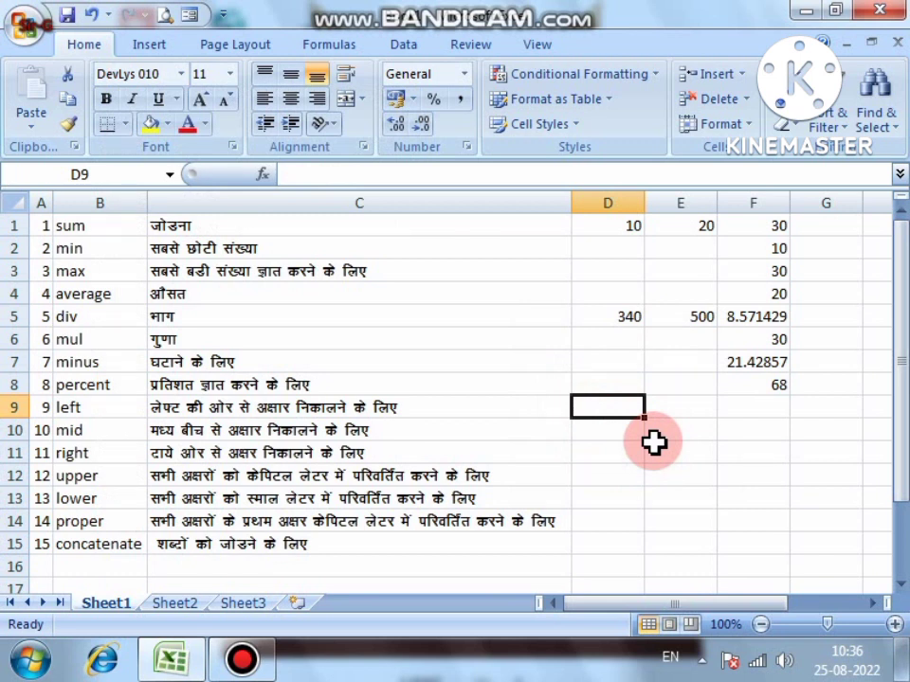
pyautogui.write('nave')
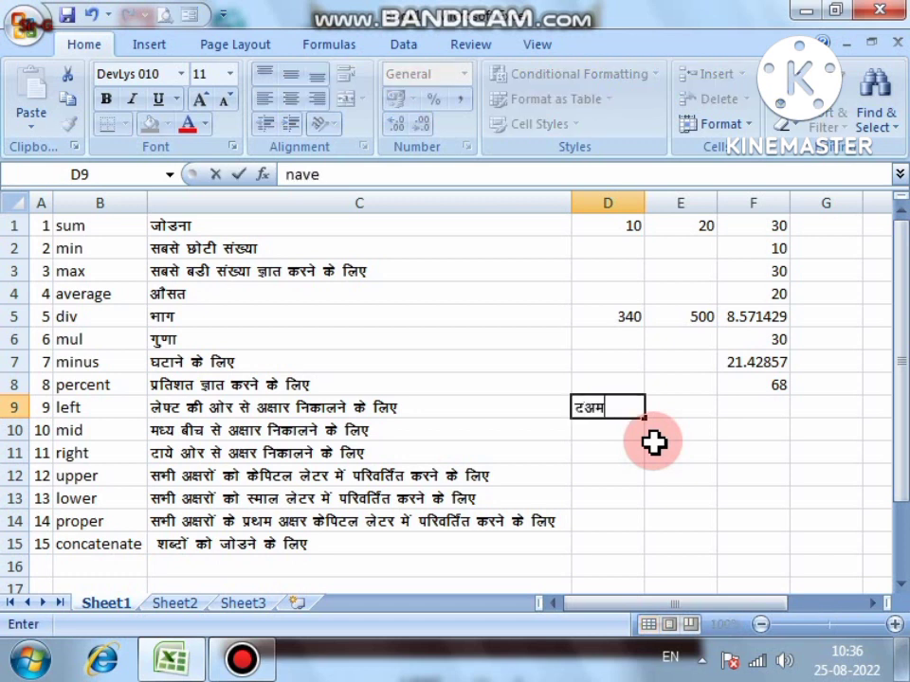
pyautogui.write('en high school')
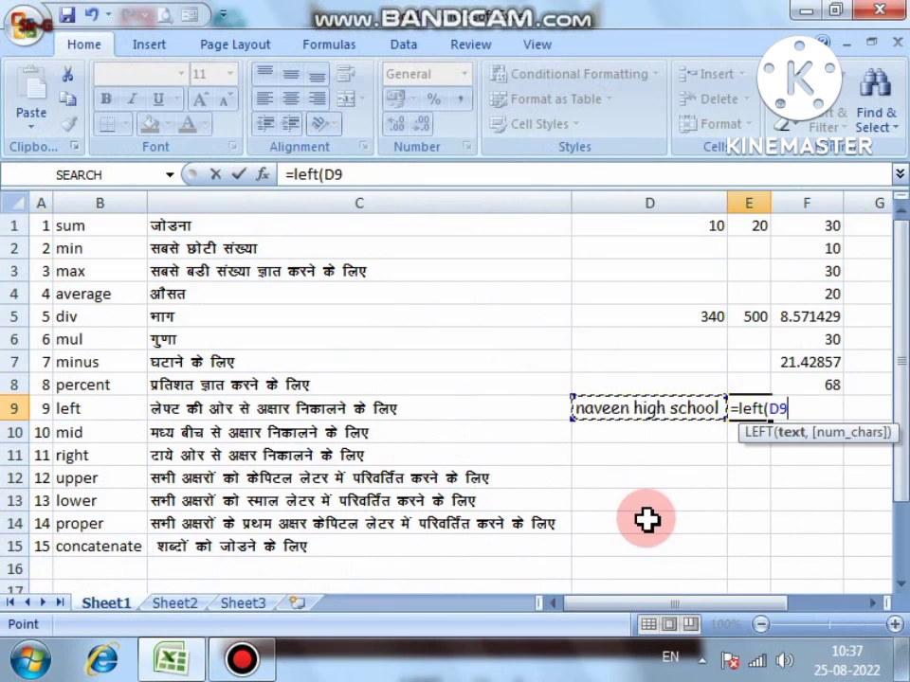
# Complete the formula =left(D9,6) in E9 to extract the first six characters of the sample text
pyautogui.write(',')
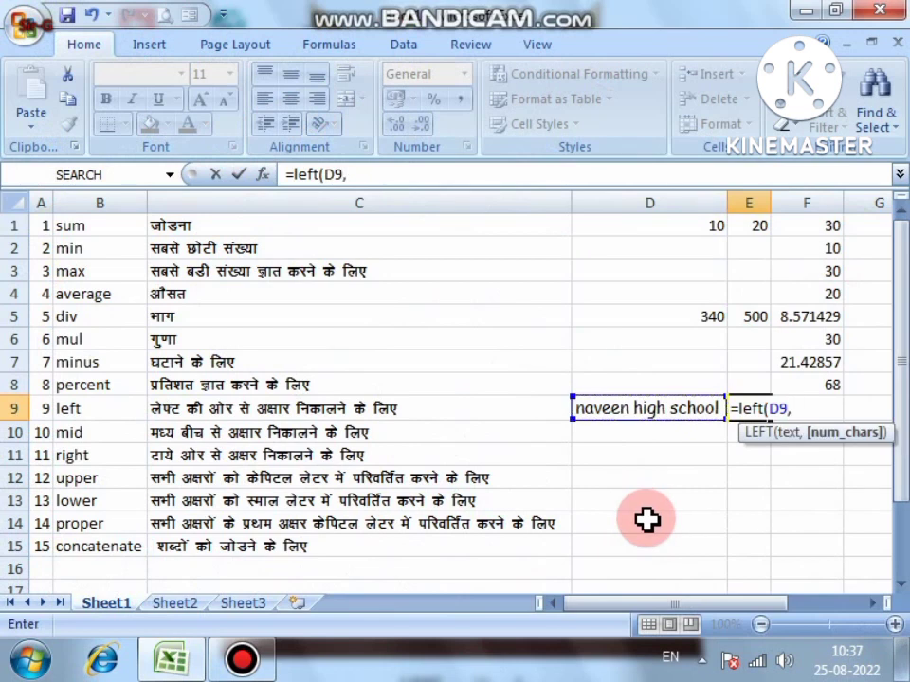
pyautogui.write('6)')
pyautogui.press('Return')
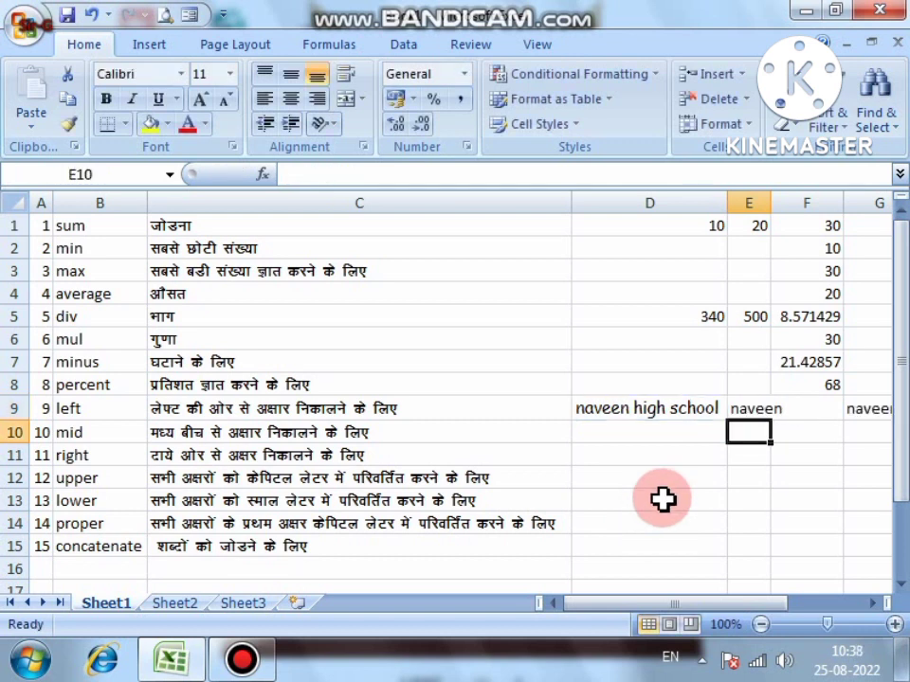
# Widen column E so that the extracted text in E9 fits within its cell
pyautogui.moveTo(677, 603); pyautogui.dragTo(749, 621)
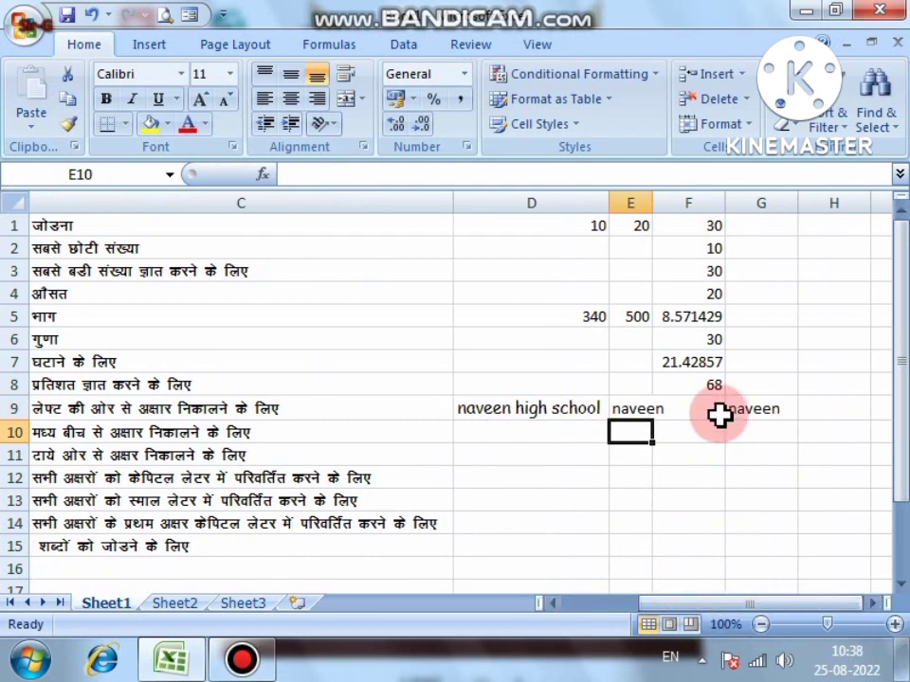
pyautogui.moveTo(652, 202); pyautogui.dragTo(669, 203)
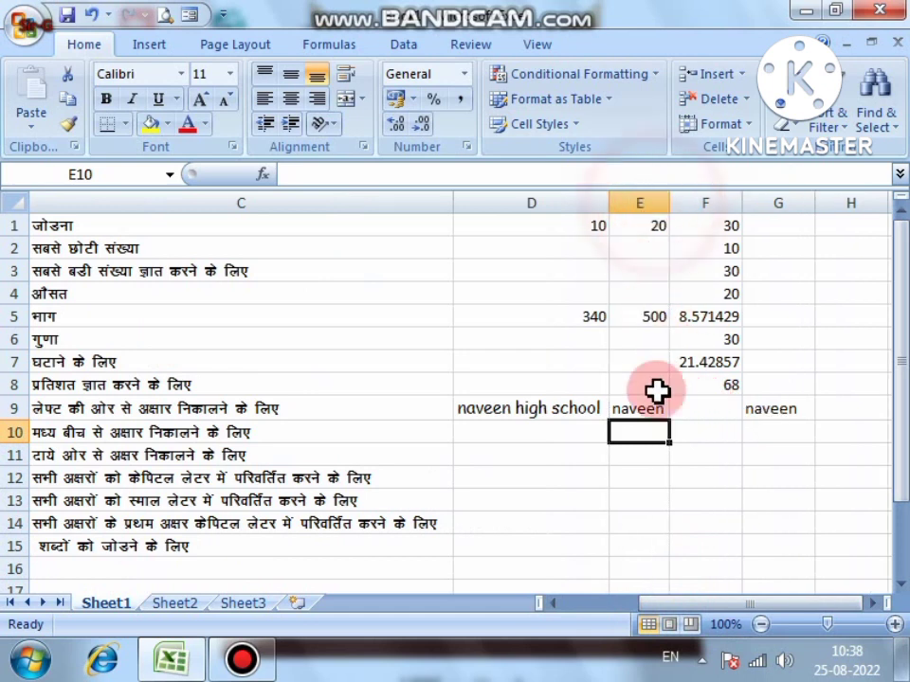
pyautogui.moveTo(708, 603)
pyautogui.mouseDown()
pyautogui.moveTo(678, 620)
pyautogui.moveTo(700, 623)
pyautogui.mouseUp()
pyautogui.click(761, 623)
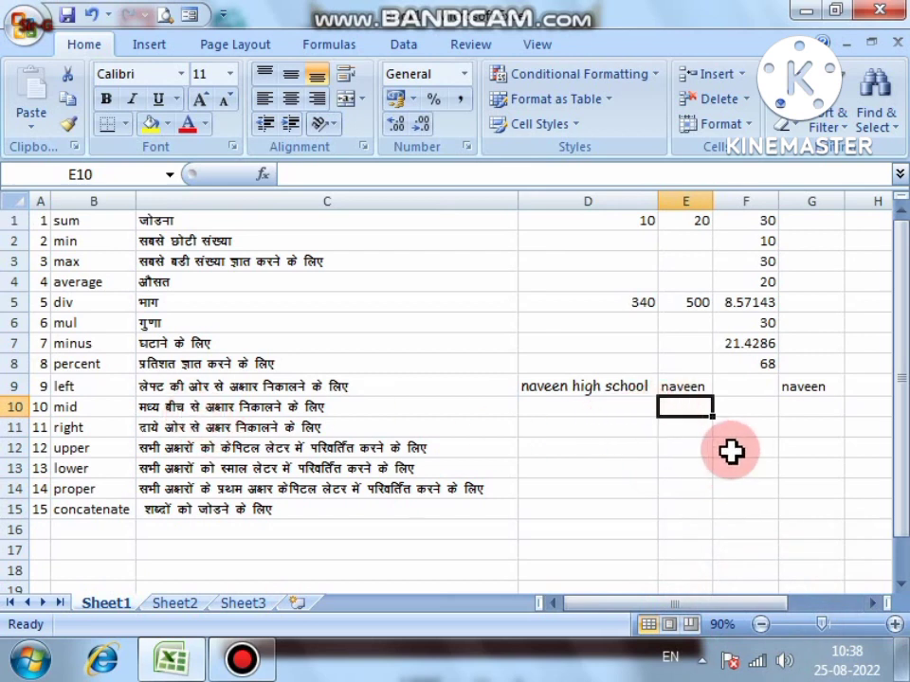
# Enter the formula =mid(D9,8,4) in E10 to extract the middle word of the sample text
pyautogui.write('=')
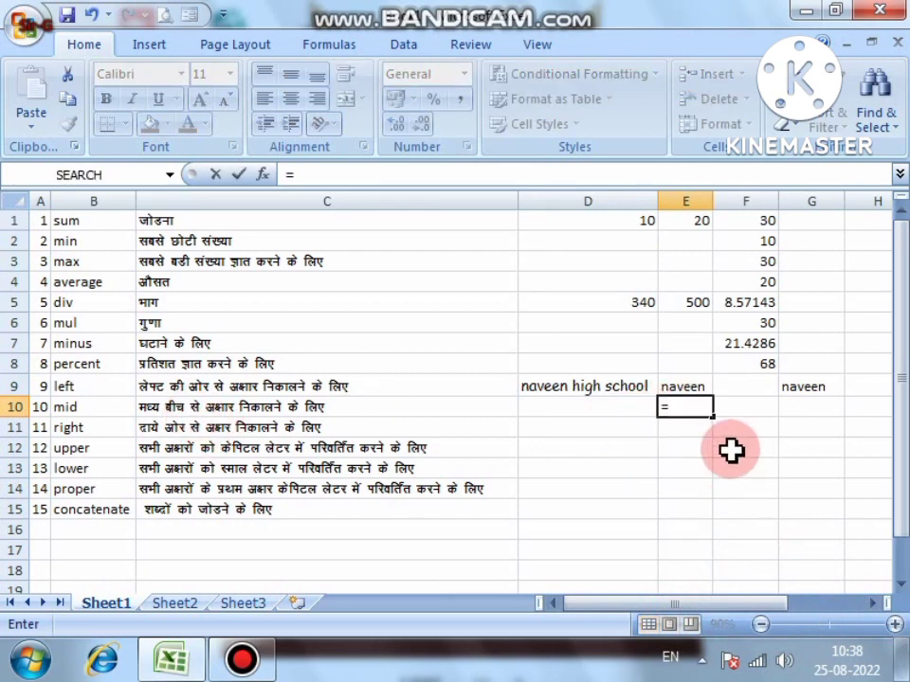
pyautogui.write('mid')
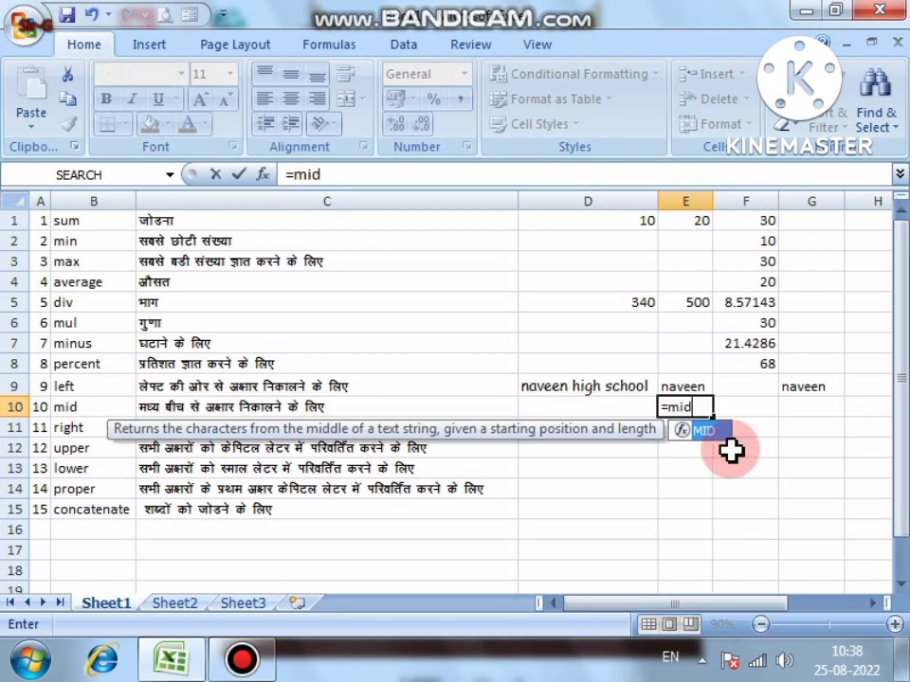
pyautogui.write('(')
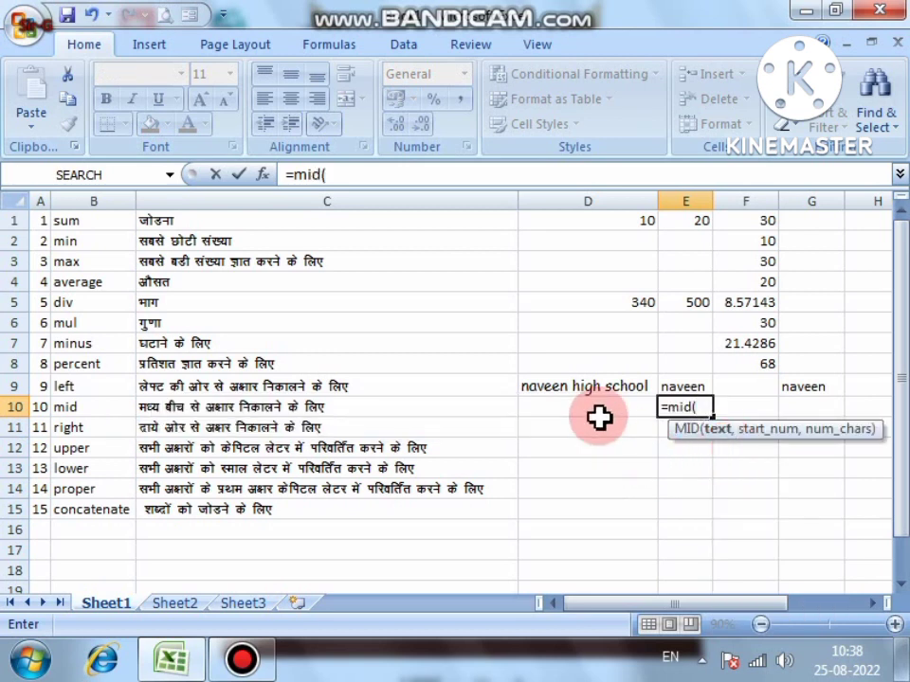
pyautogui.click(554, 388)
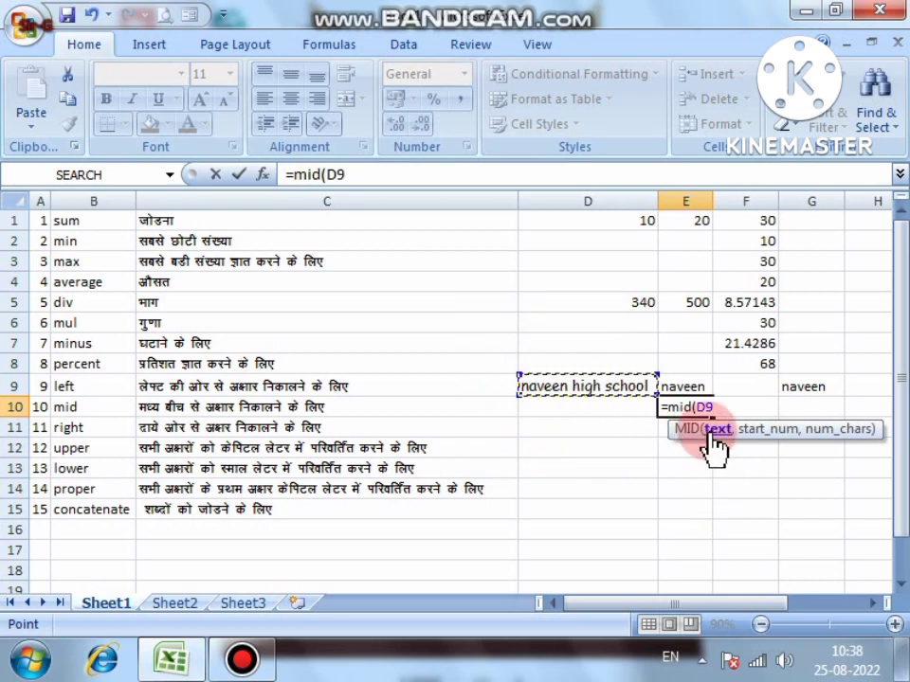
pyautogui.write(',')
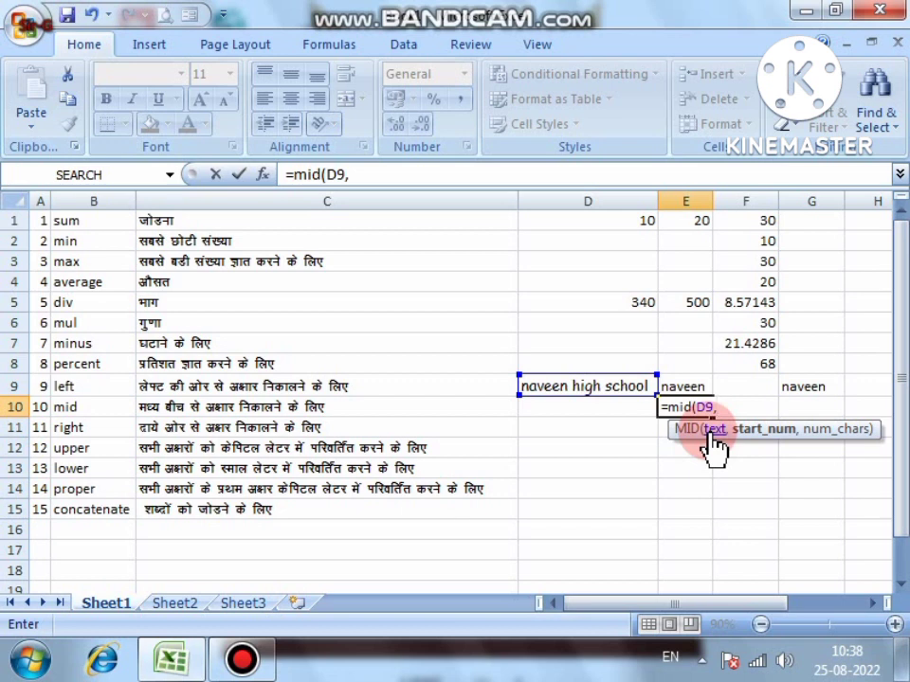
pyautogui.write('8,')
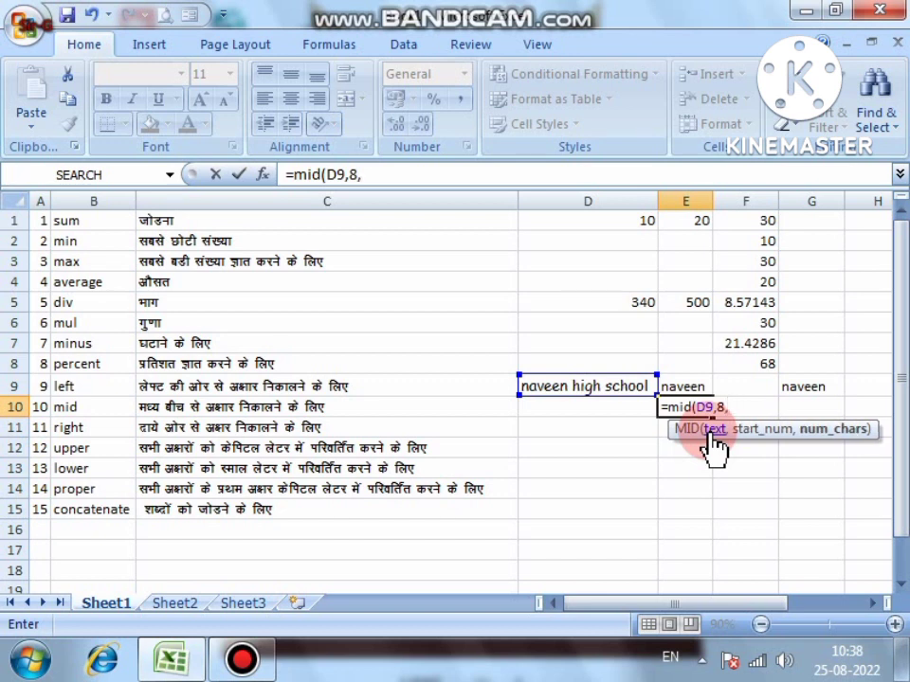
pyautogui.write('4')
pyautogui.press('Return')
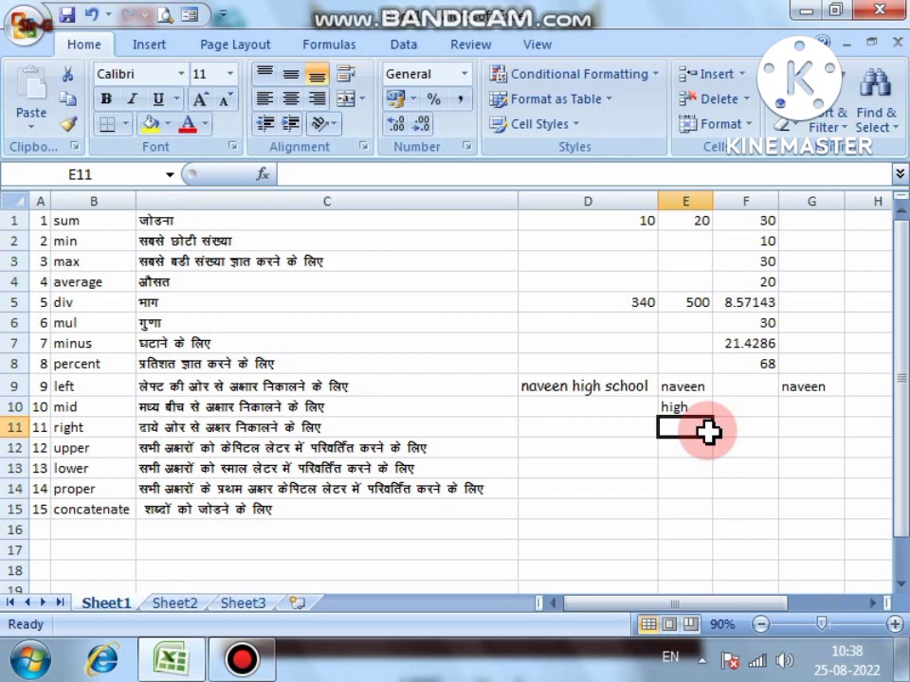
# Enter the formula =right(D9,6) in E11 to extract the last six characters of the sample text
pyautogui.write('=right')
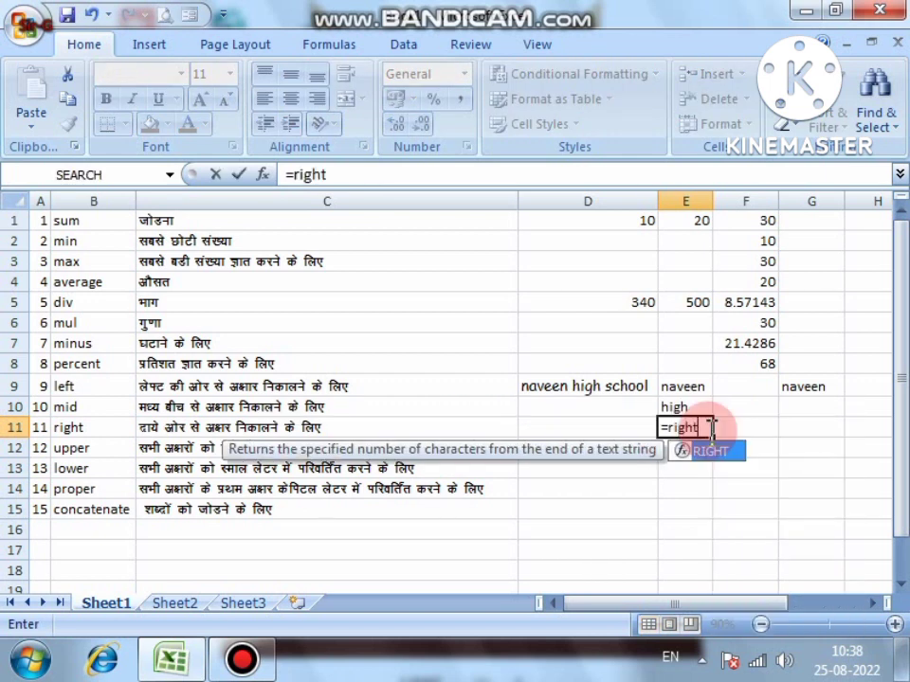
pyautogui.write('(')
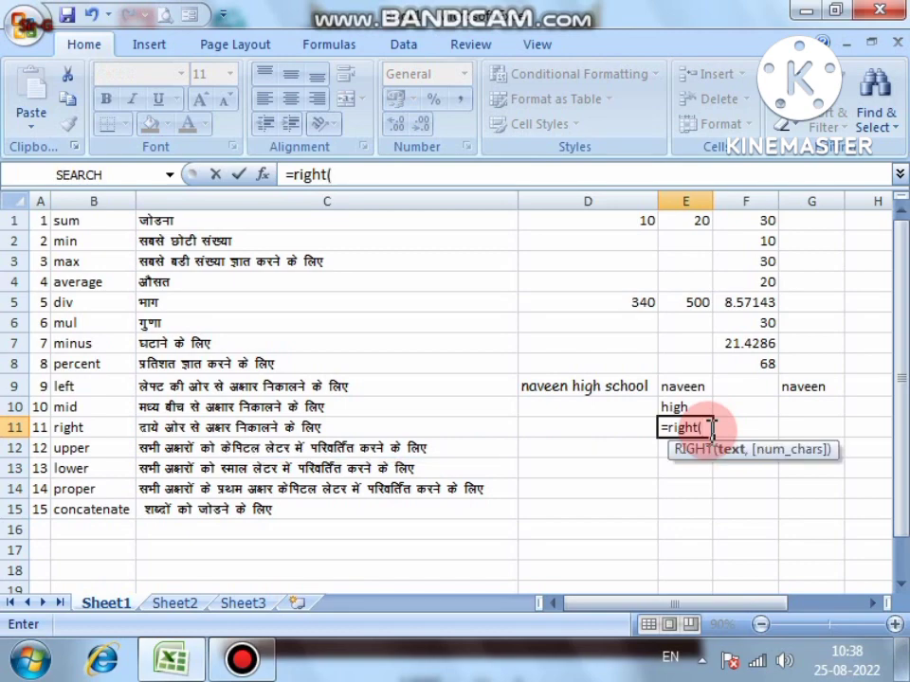
pyautogui.click(582, 385)
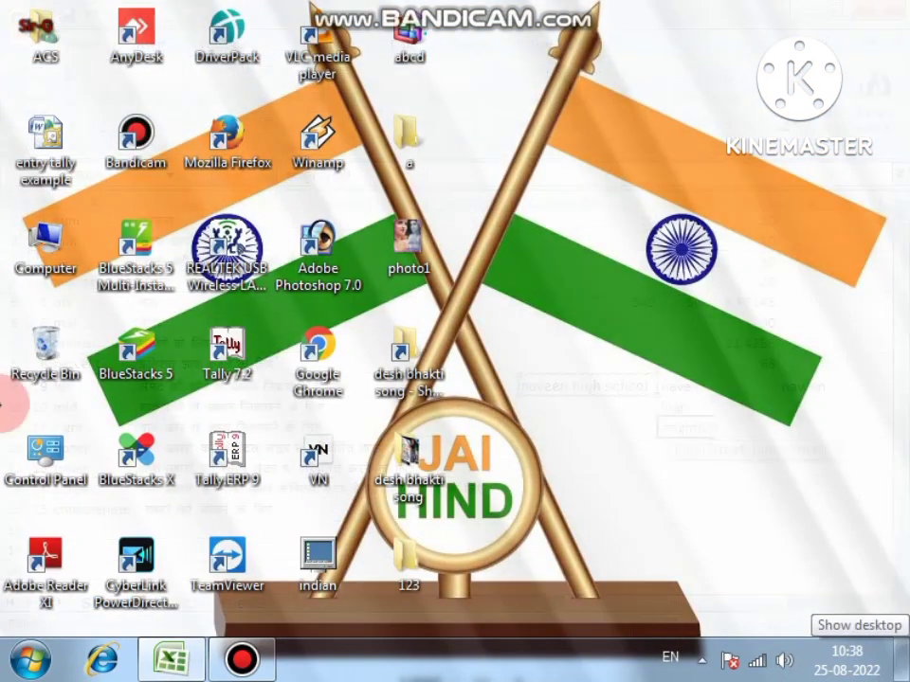
pyautogui.write(',')
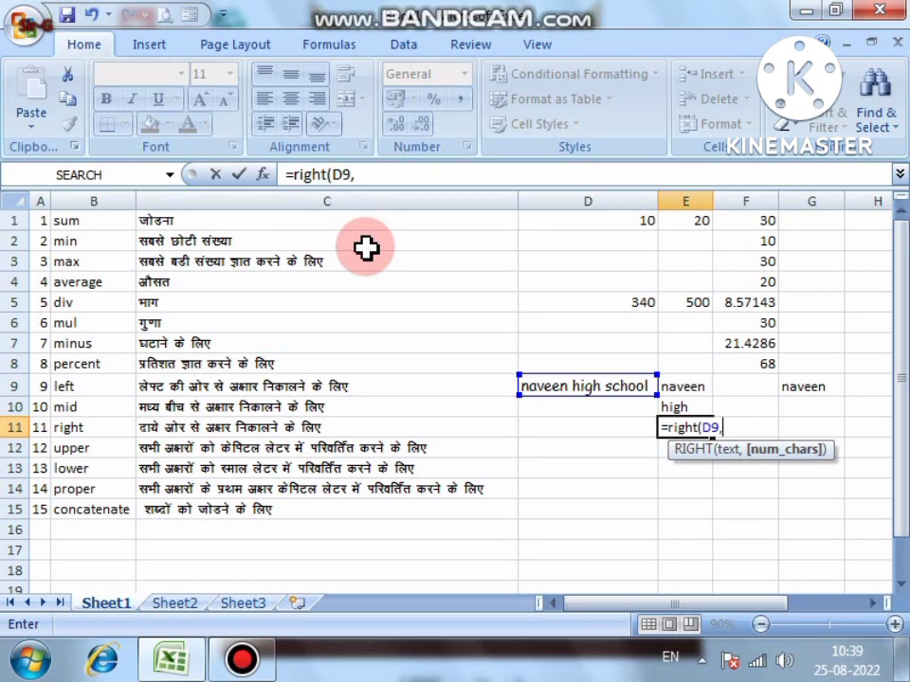
pyautogui.write('6')
pyautogui.press('Return')
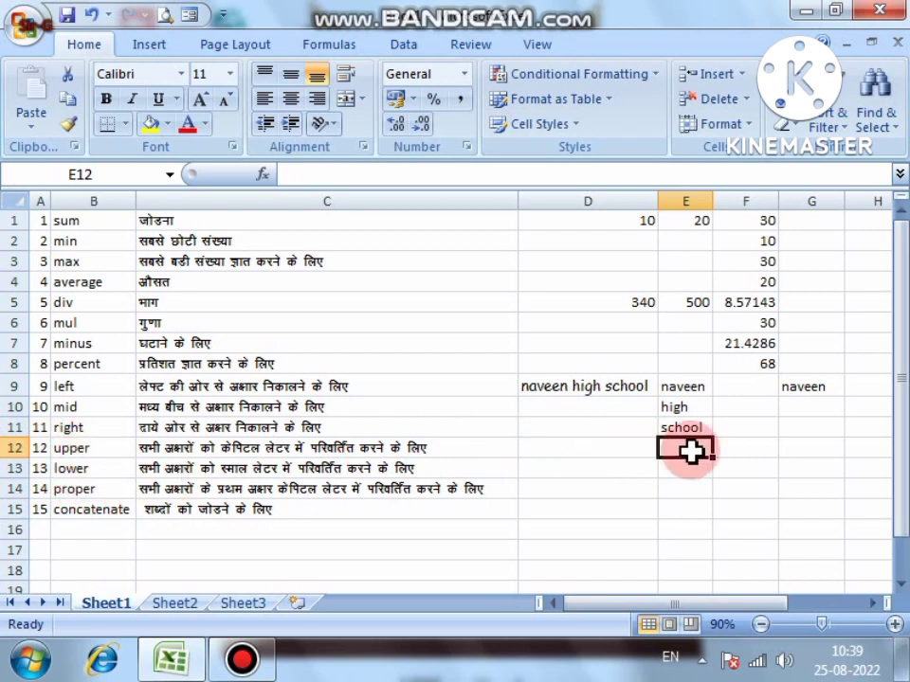
# Convert the D9 sample text to capitals with an UPPER formula in E12 and autofit column E to its contents
pyautogui.write('=')
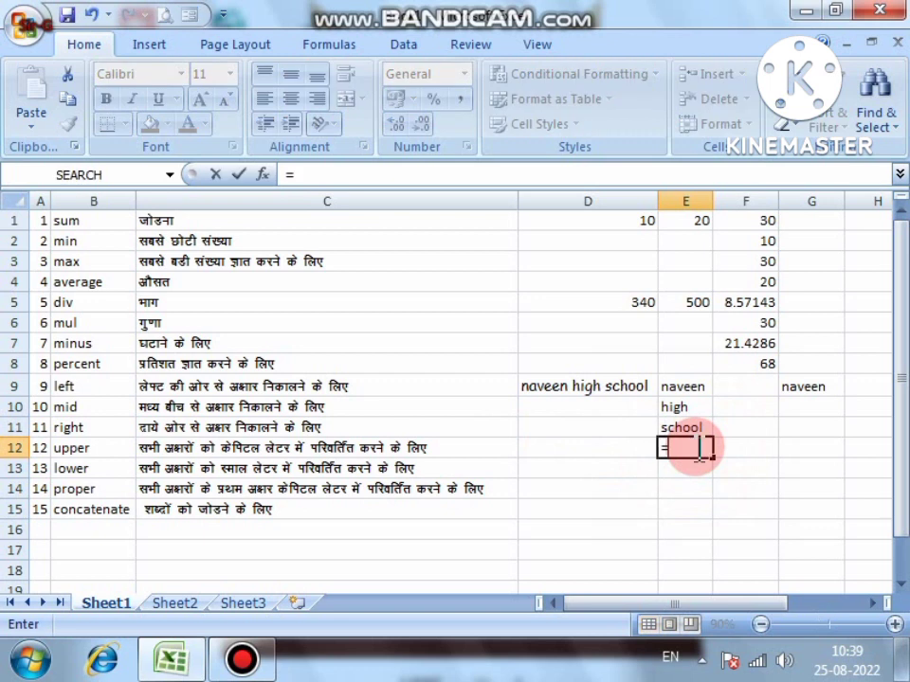
pyautogui.write('upper')
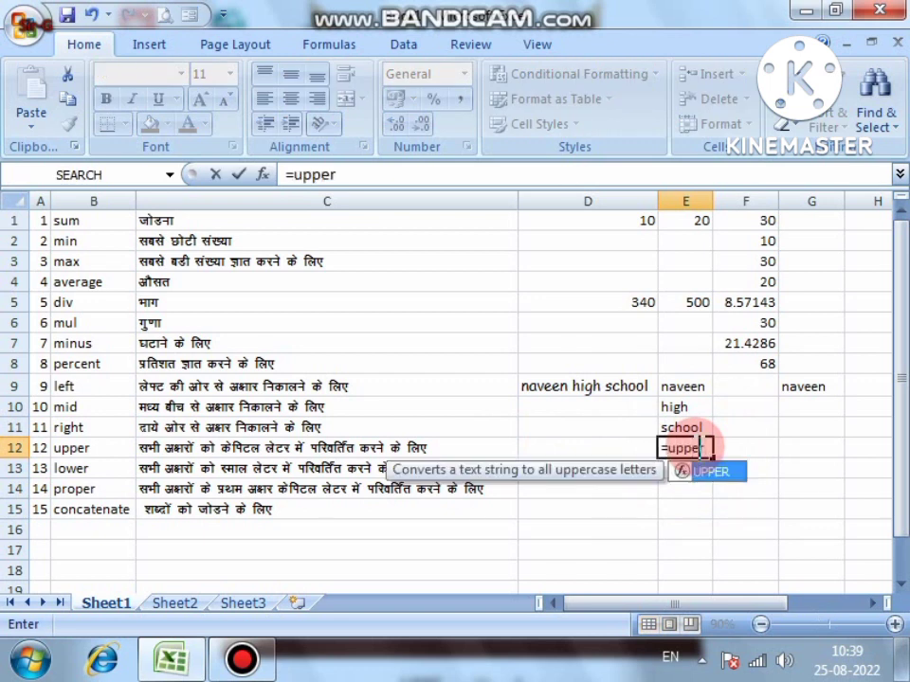
pyautogui.write('(')
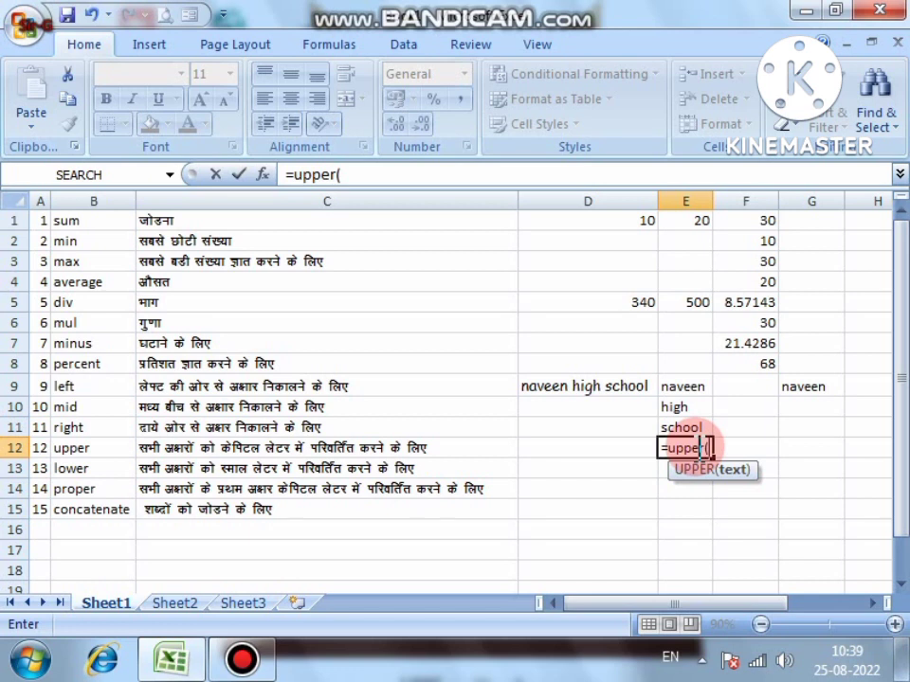
pyautogui.click(589, 394)
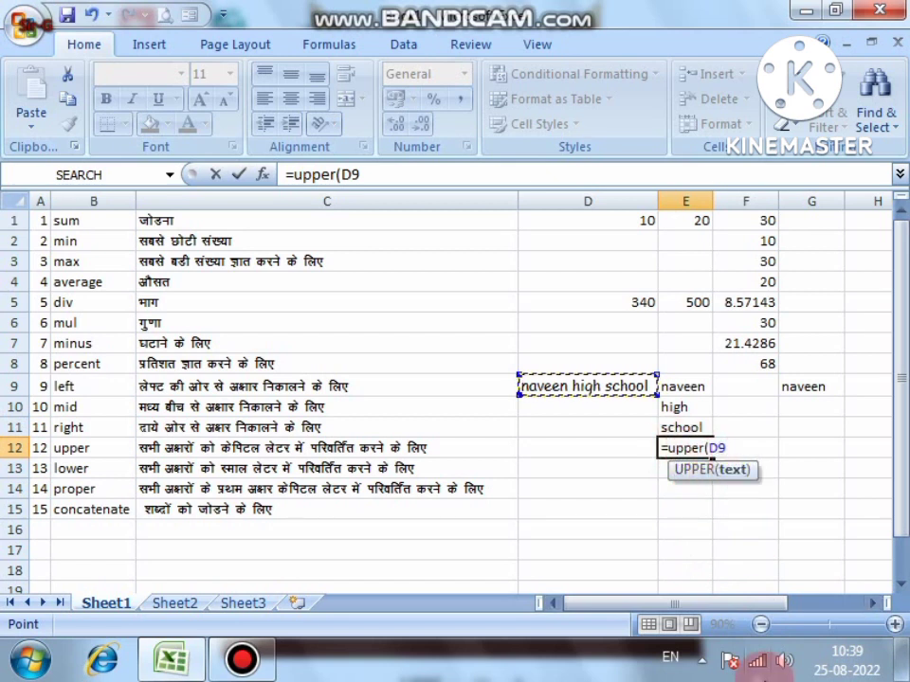
pyautogui.press('Return')
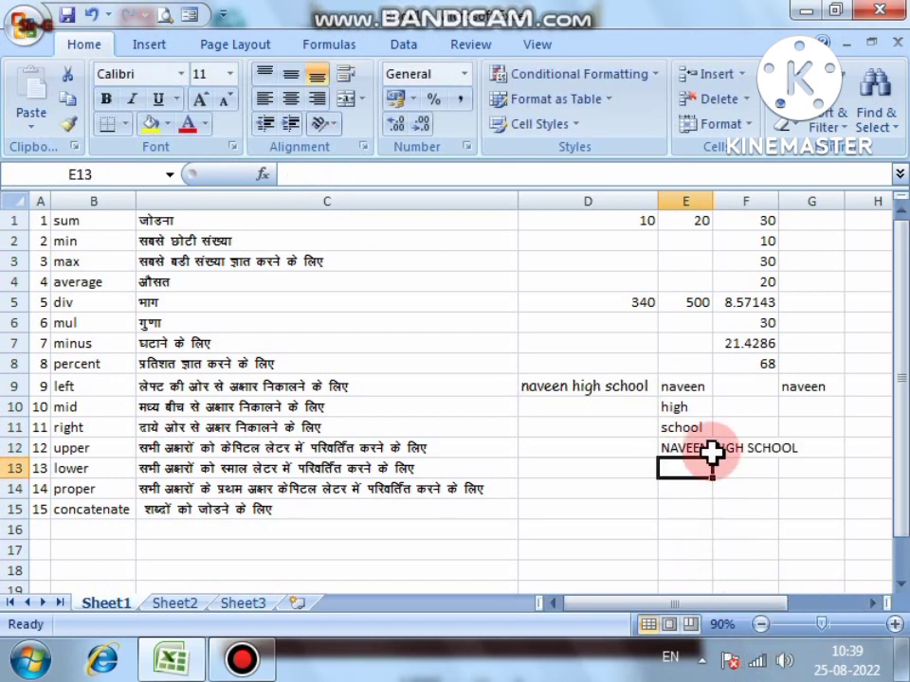
pyautogui.doubleClick(717, 198)
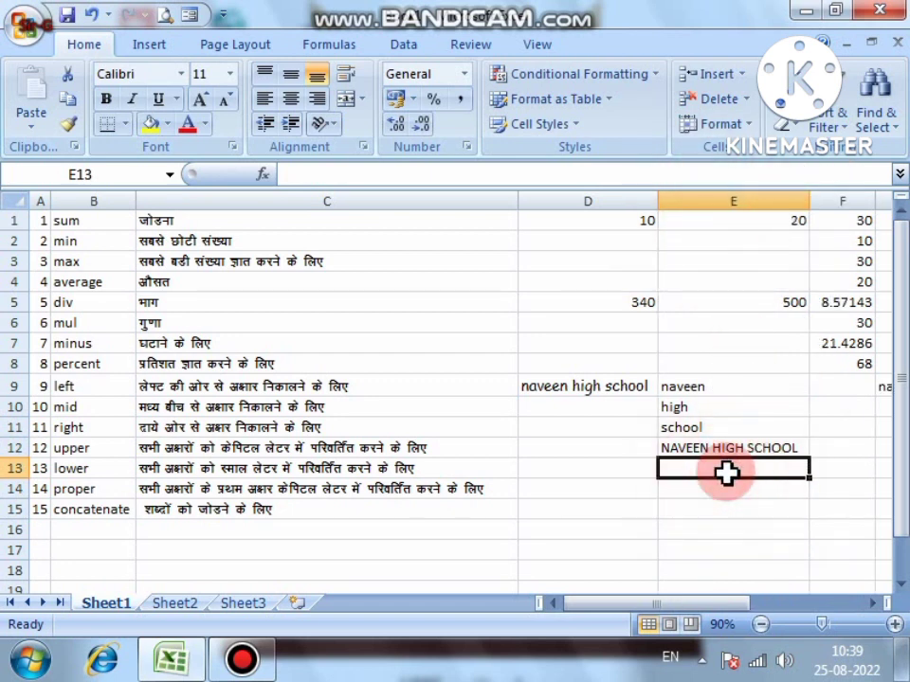
# Enter the formula =lower(E12) in E13 to convert the capitalised text to lowercase
pyautogui.write('=')
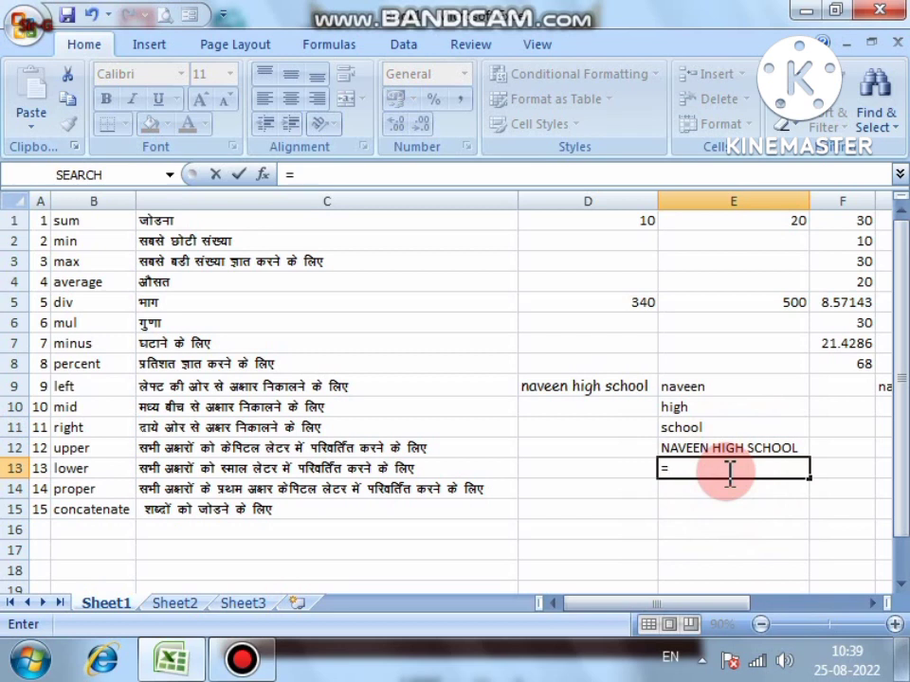
pyautogui.write('lo')
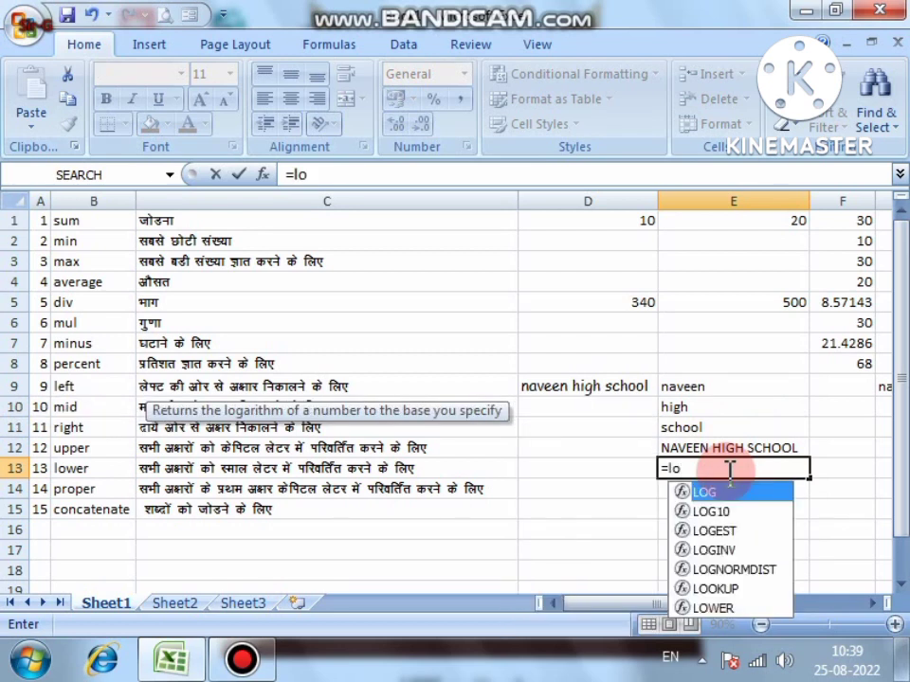
pyautogui.write('wer')
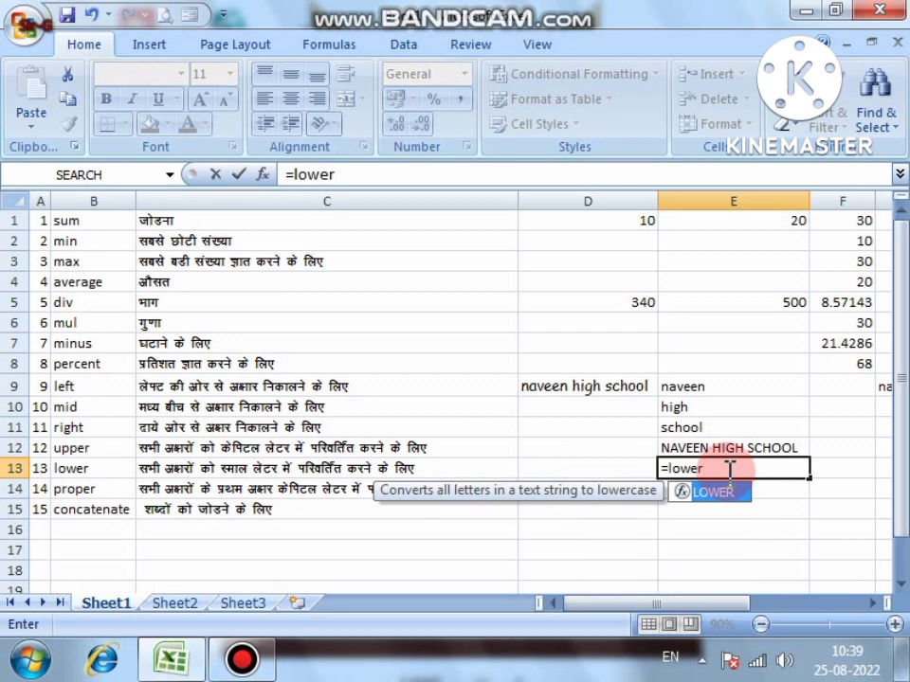
pyautogui.write('(')
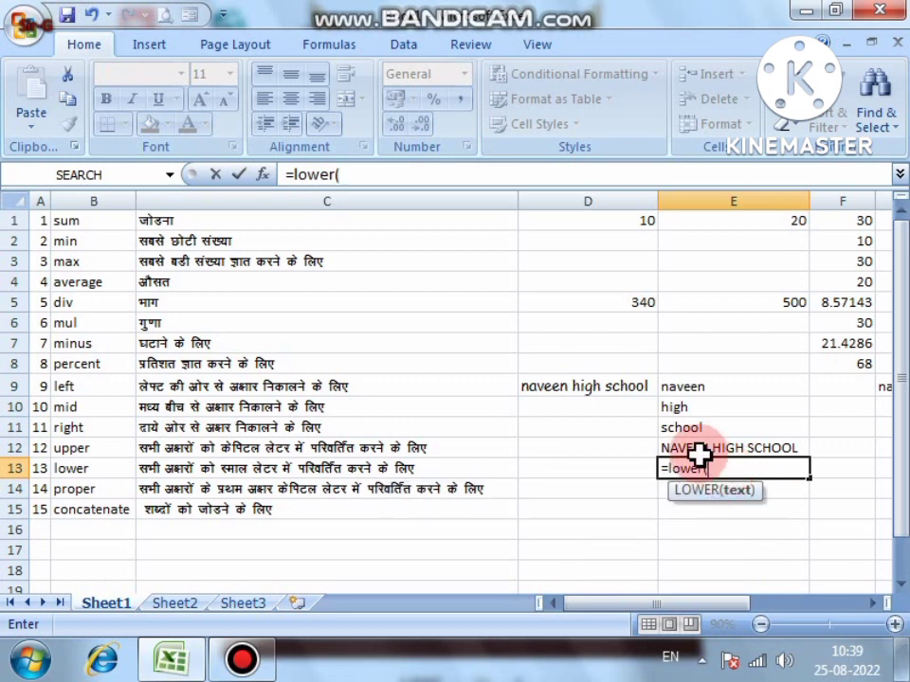
pyautogui.click(743, 448)
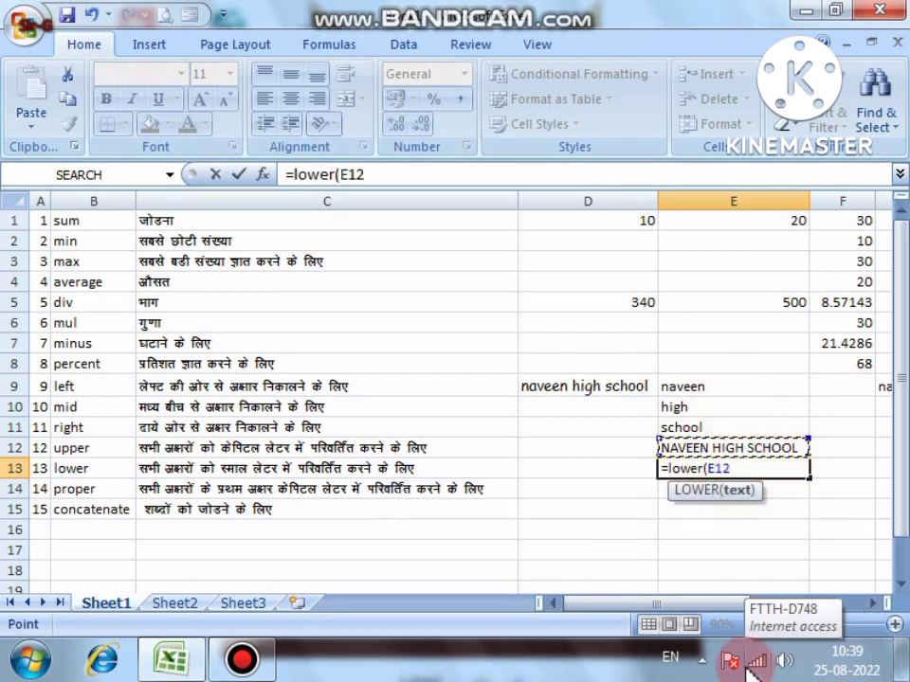
pyautogui.write(')')
pyautogui.press('Return')
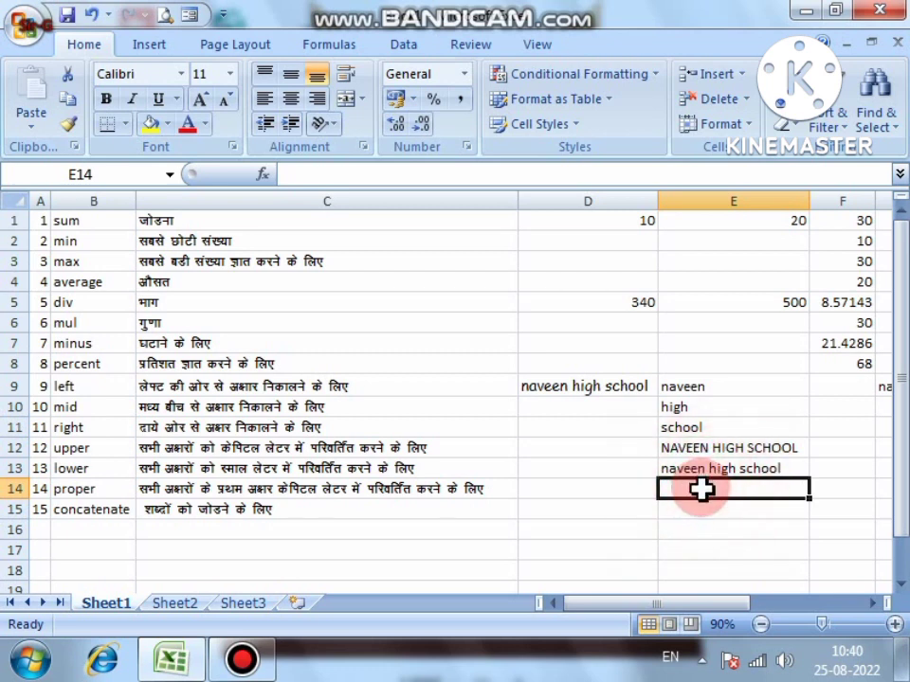
# Enter a PROPER formula in E14 that capitalises the first letter of each word of the uppercase text in E12
pyautogui.write('=pe')
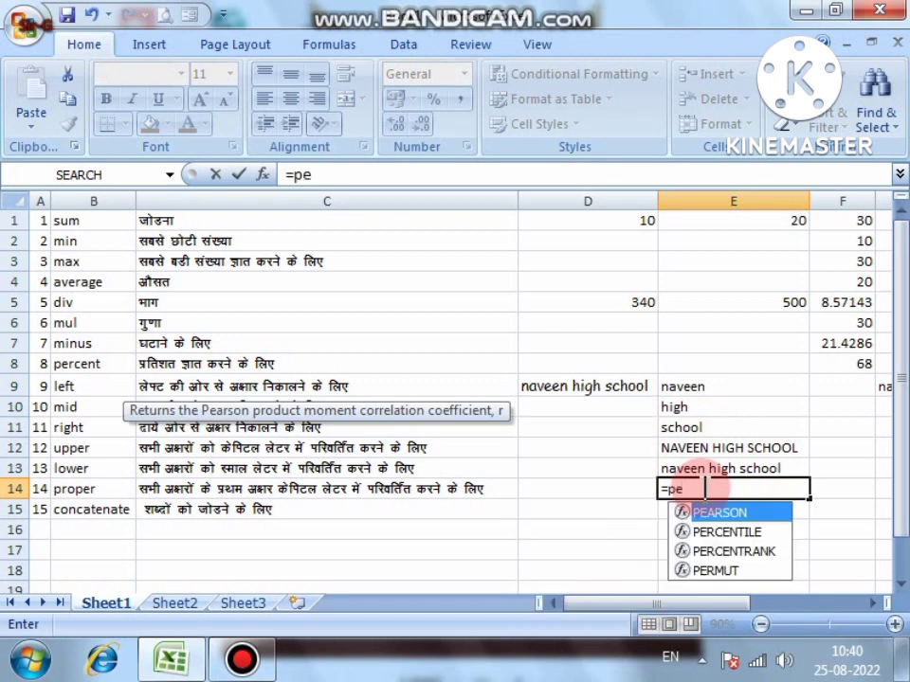
pyautogui.press('BackSpace')
pyautogui.write('roper')
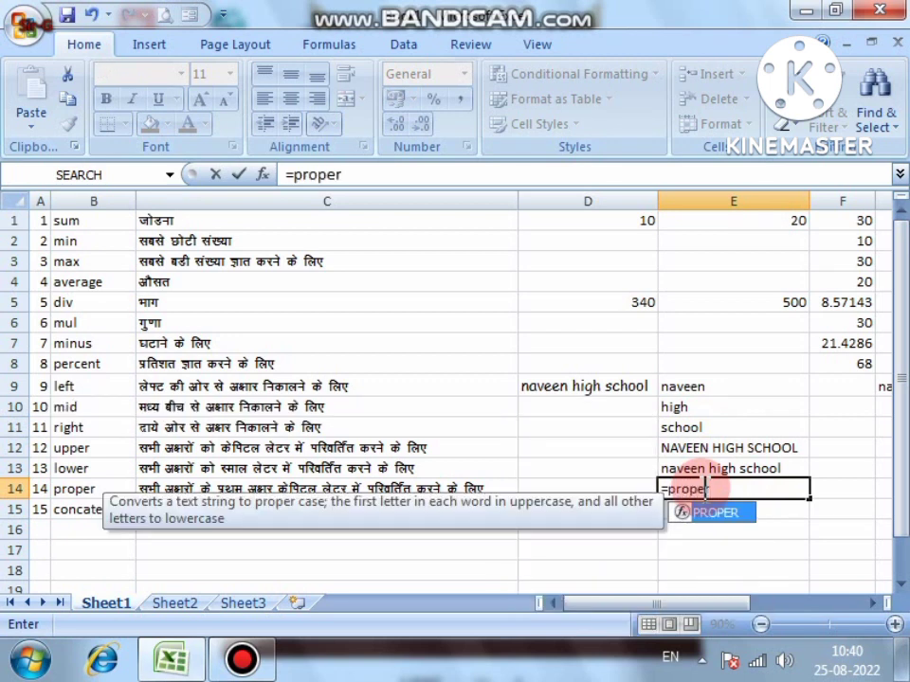
pyautogui.write('(')
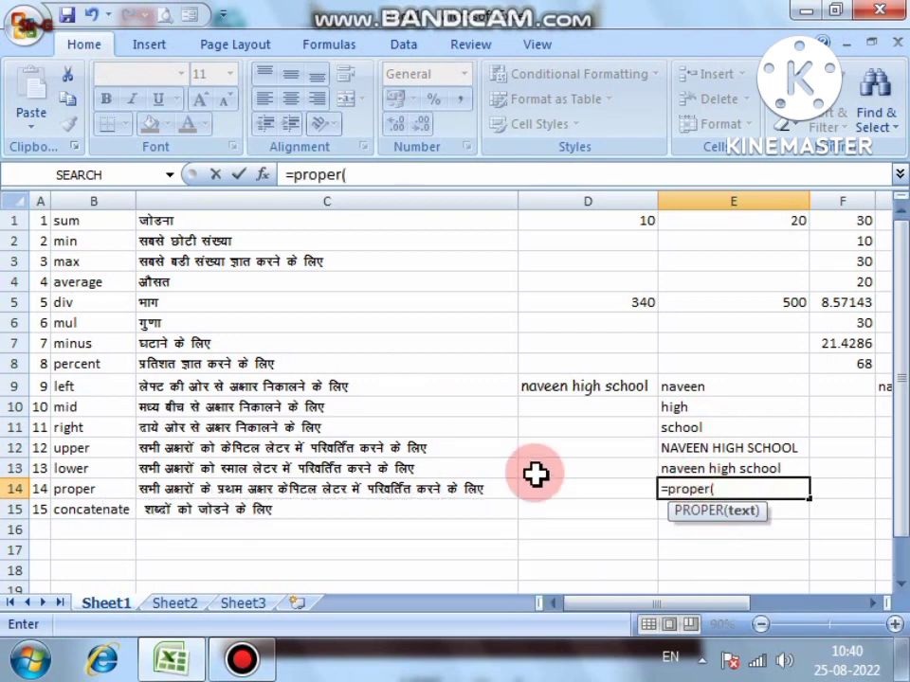
pyautogui.click(749, 447)
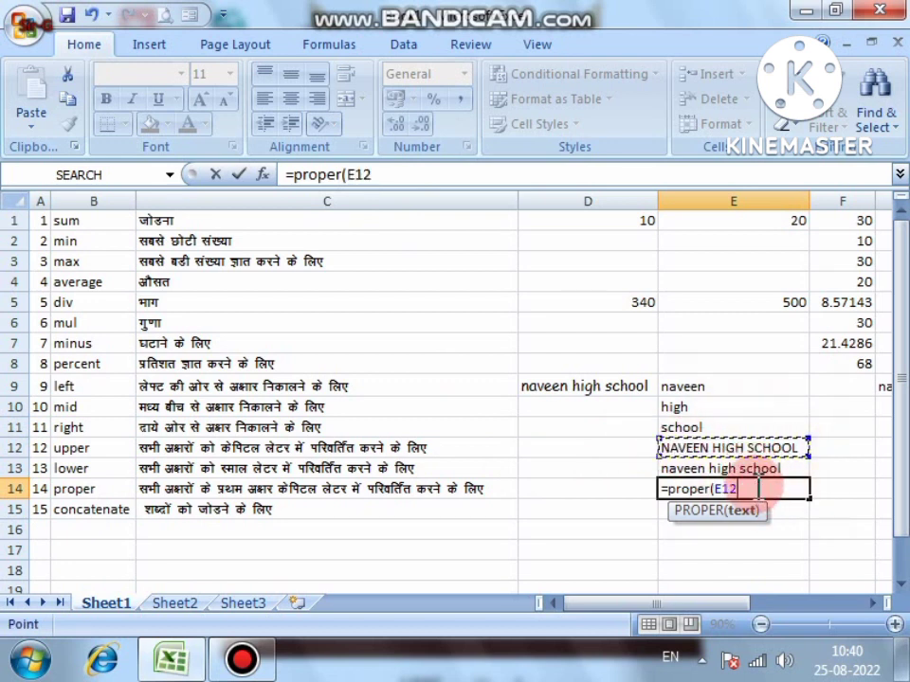
pyautogui.press('Return')
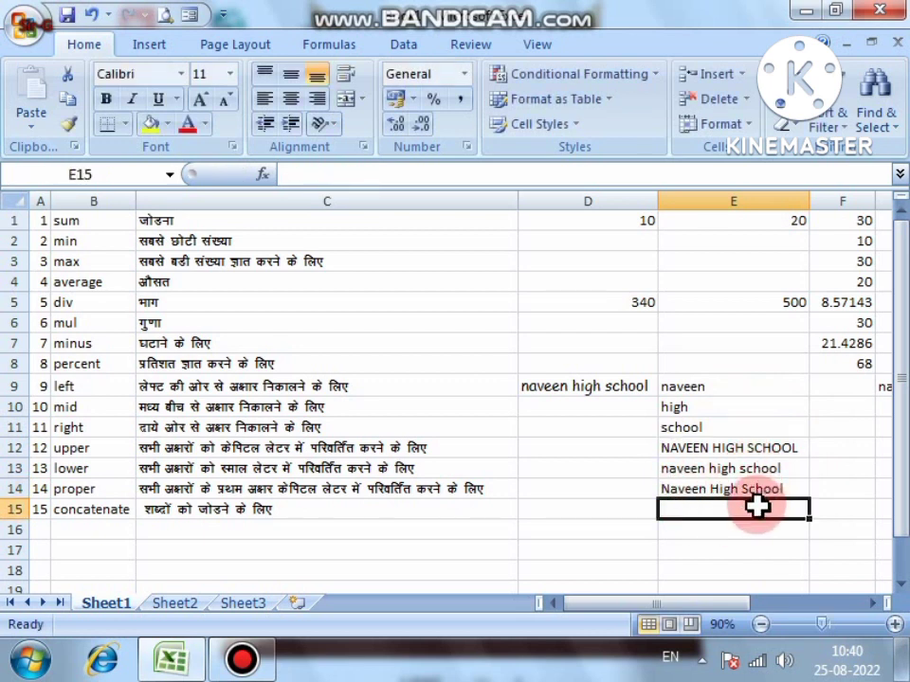
# Enter a second PROPER formula in E15 that refers to the lowercase text in E13
pyautogui.write('=per')
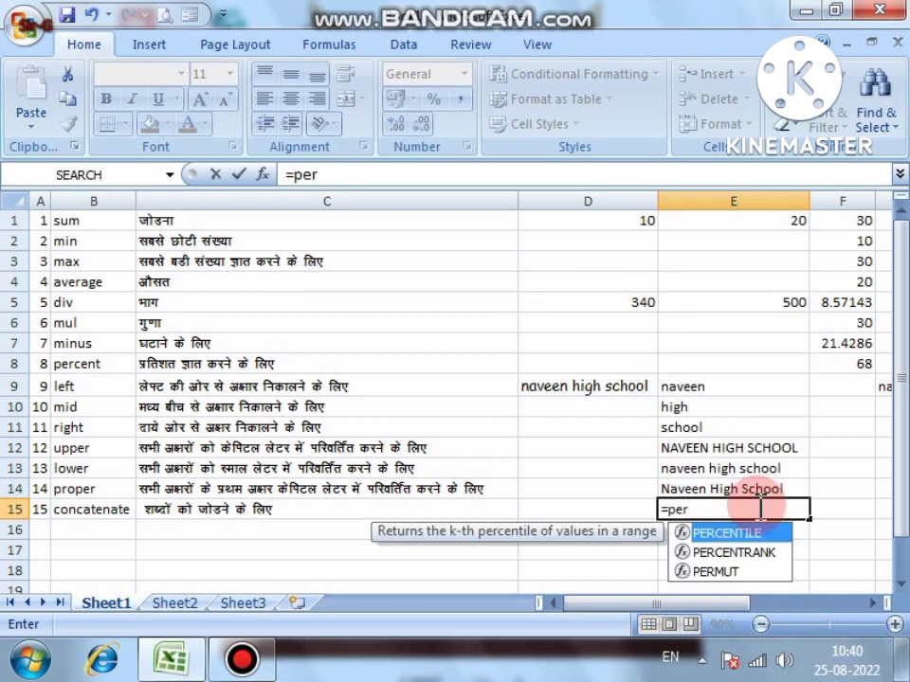
pyautogui.press('BackSpace')
pyautogui.press('BackSpace')
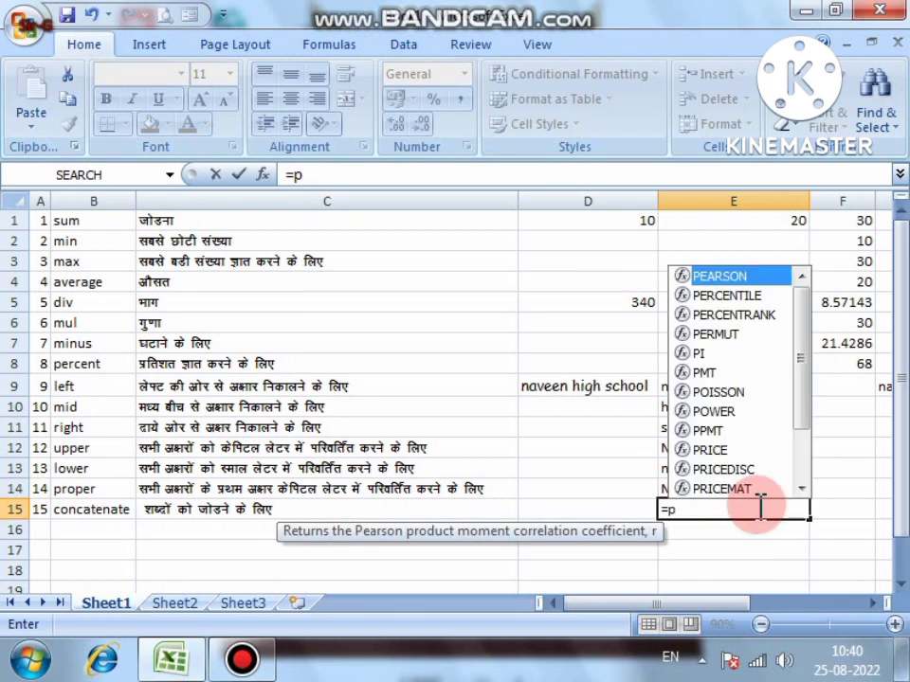
pyautogui.write('roper')
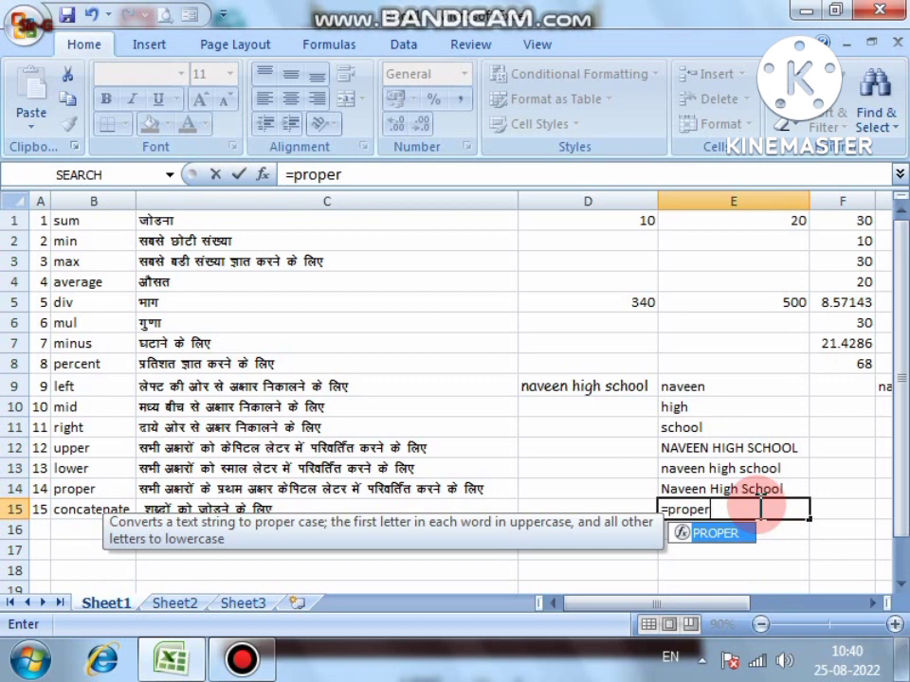
pyautogui.write('(')
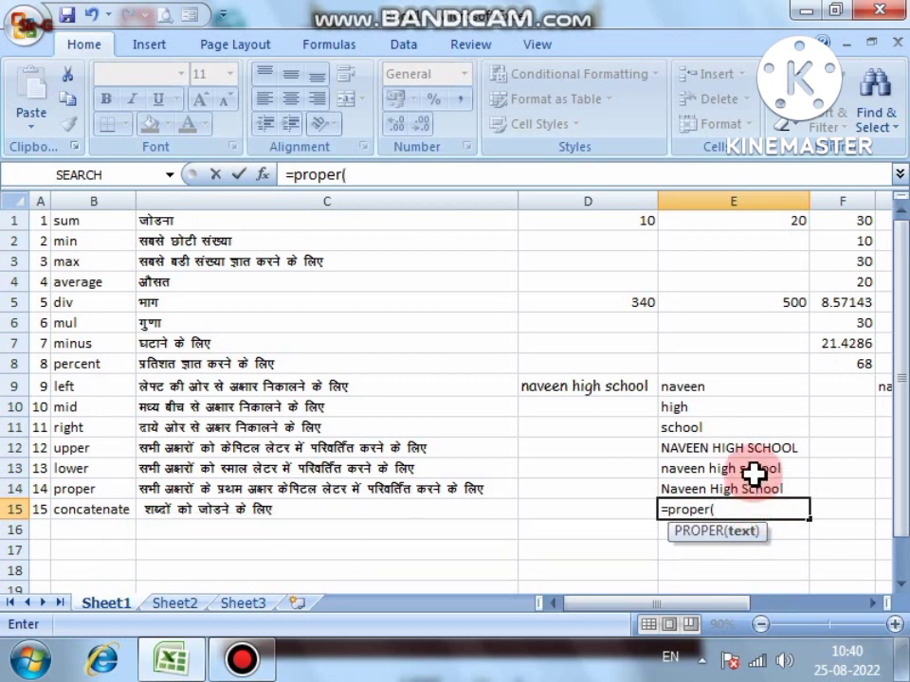
pyautogui.click(753, 473)
pyautogui.press('Return')
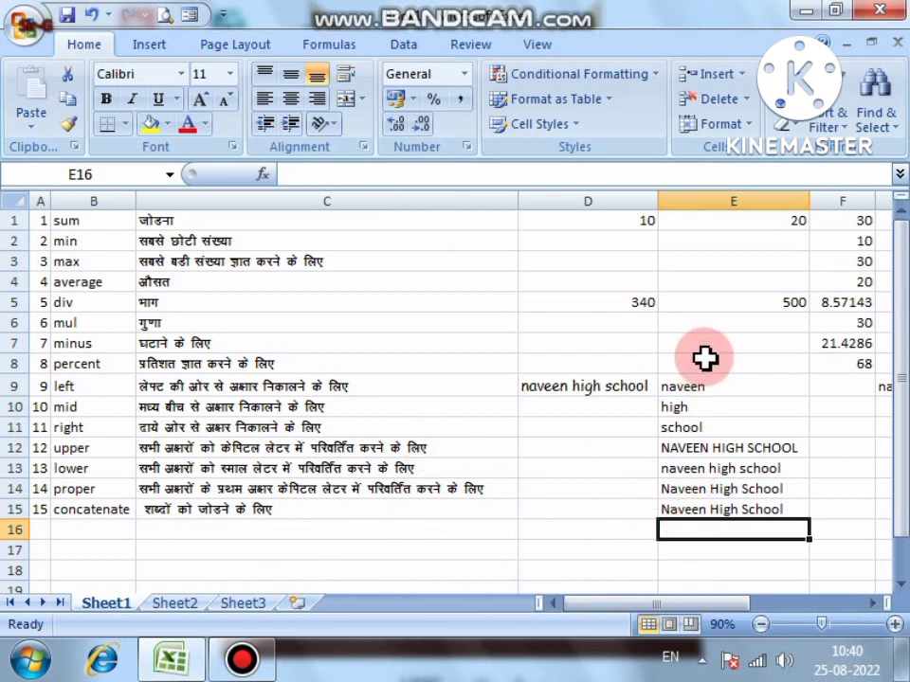
# Enter the formula =concatenate(E9,E10,E11) in E16 to join the three extracted words, and select that cell again
pyautogui.write('=co')
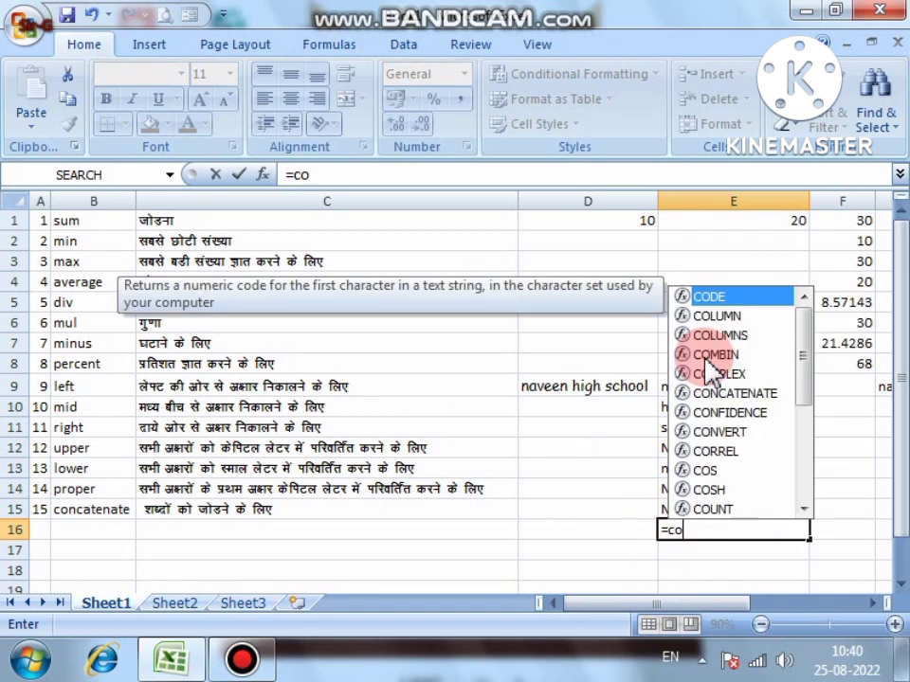
pyautogui.write('ncatenat')
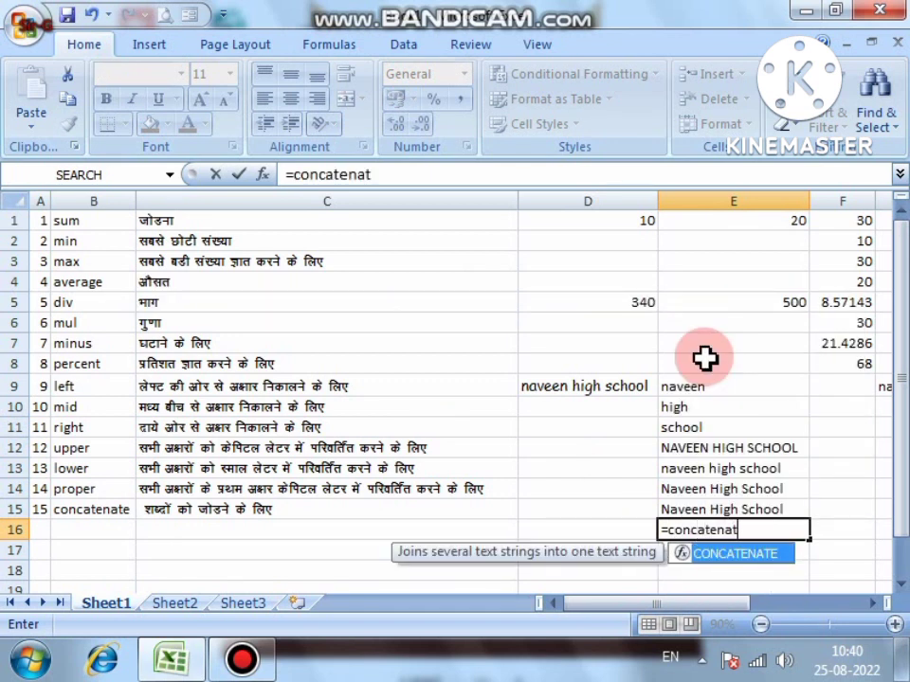
pyautogui.write('e(')
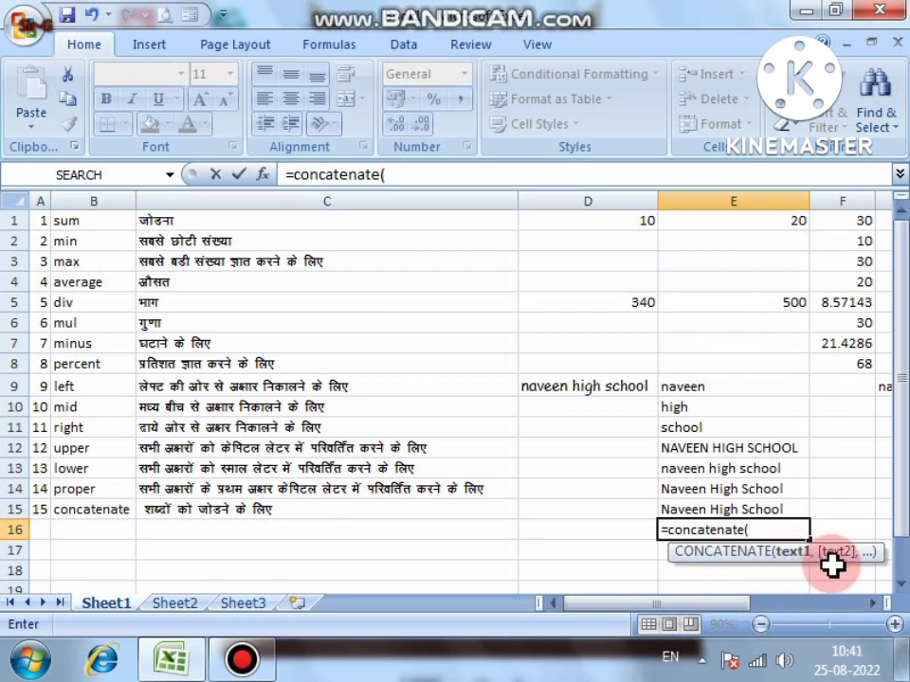
pyautogui.click(738, 385)
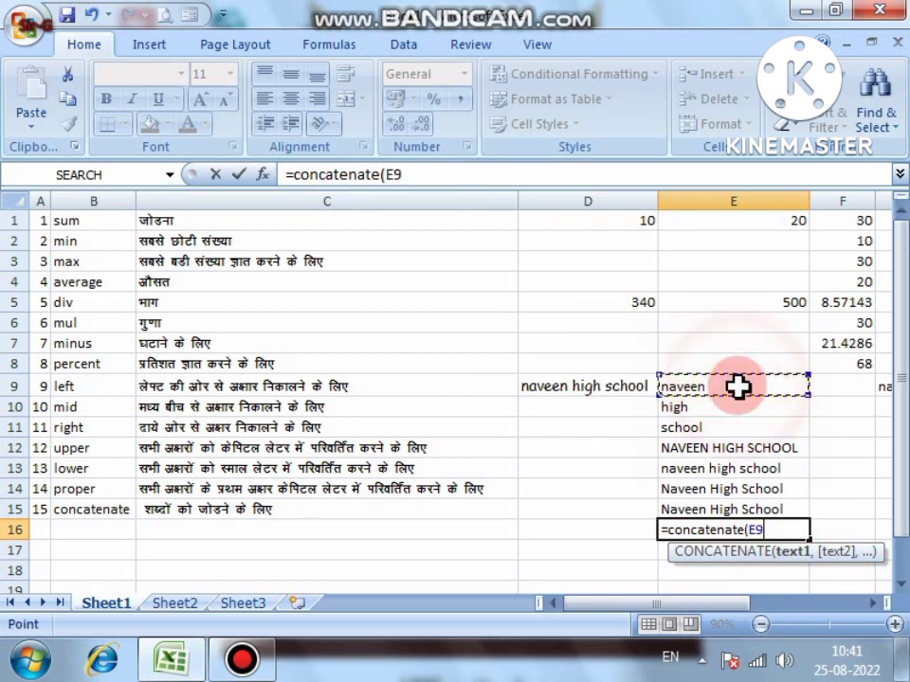
pyautogui.write(',')
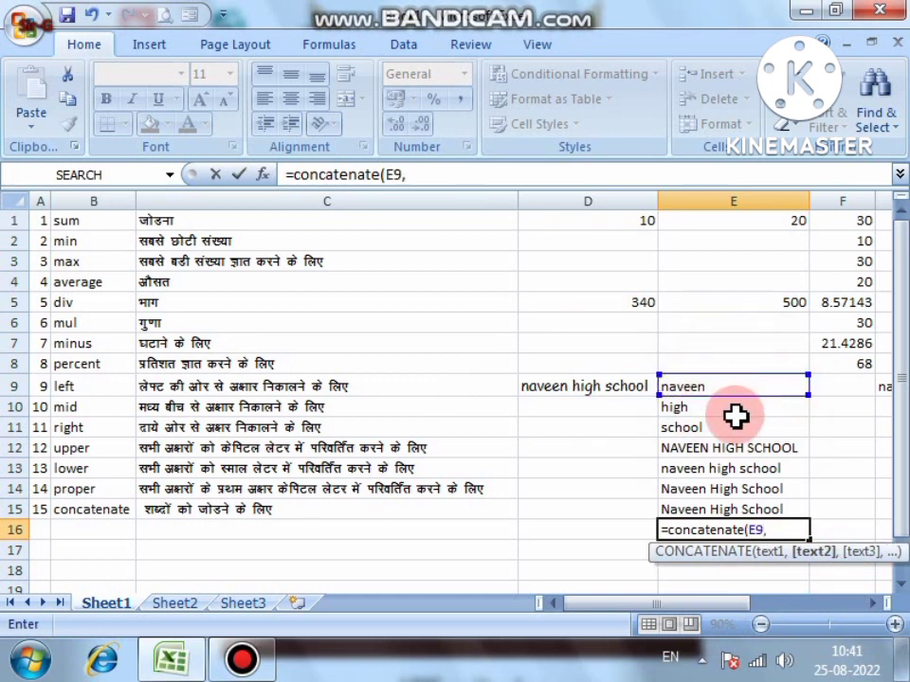
pyautogui.click(711, 405)
pyautogui.write(',')
pyautogui.click(712, 426)
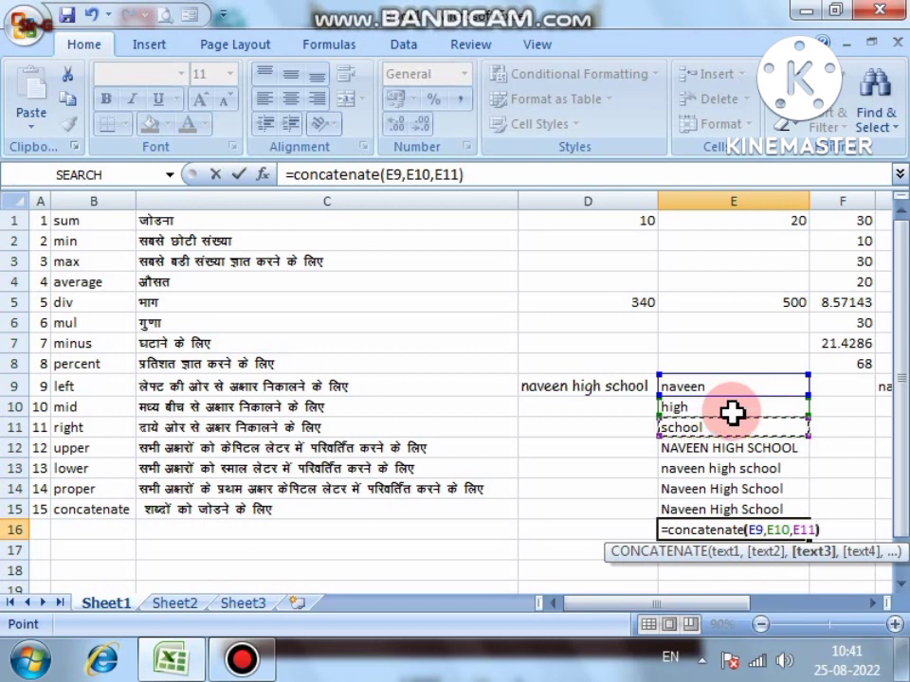
pyautogui.press('Return')
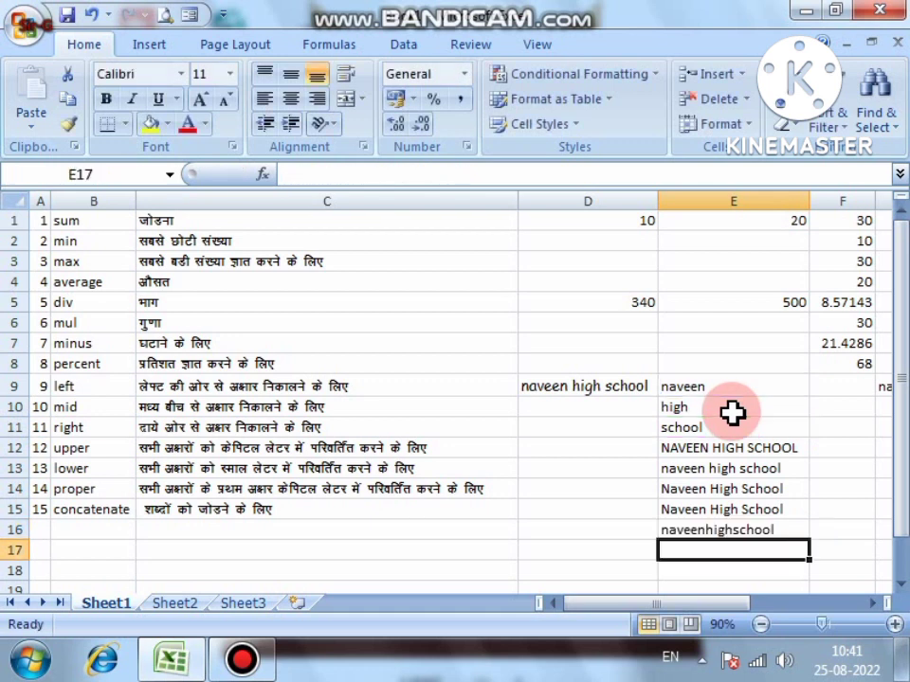
pyautogui.click(758, 530)
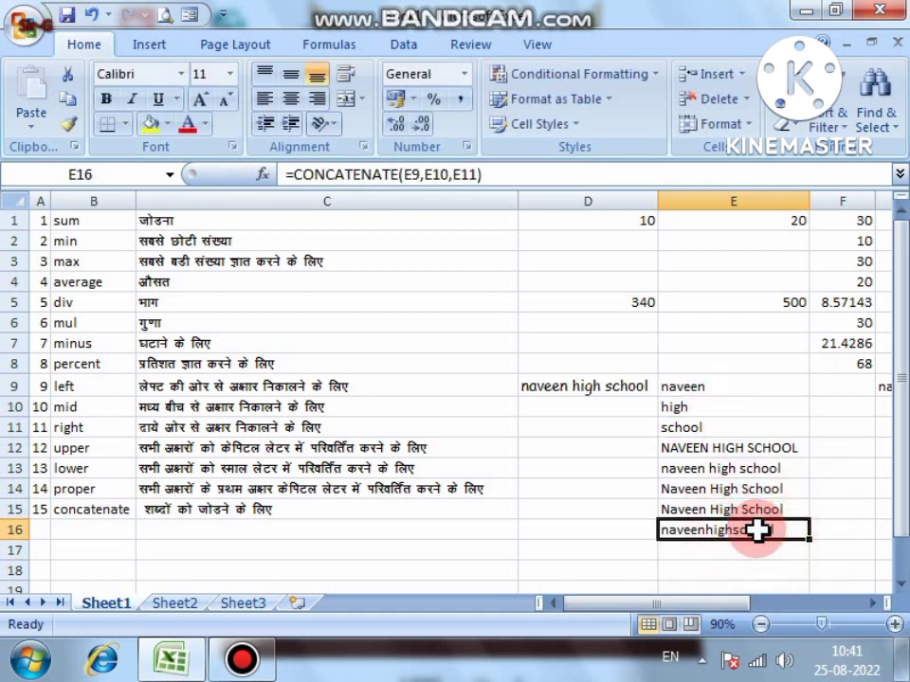